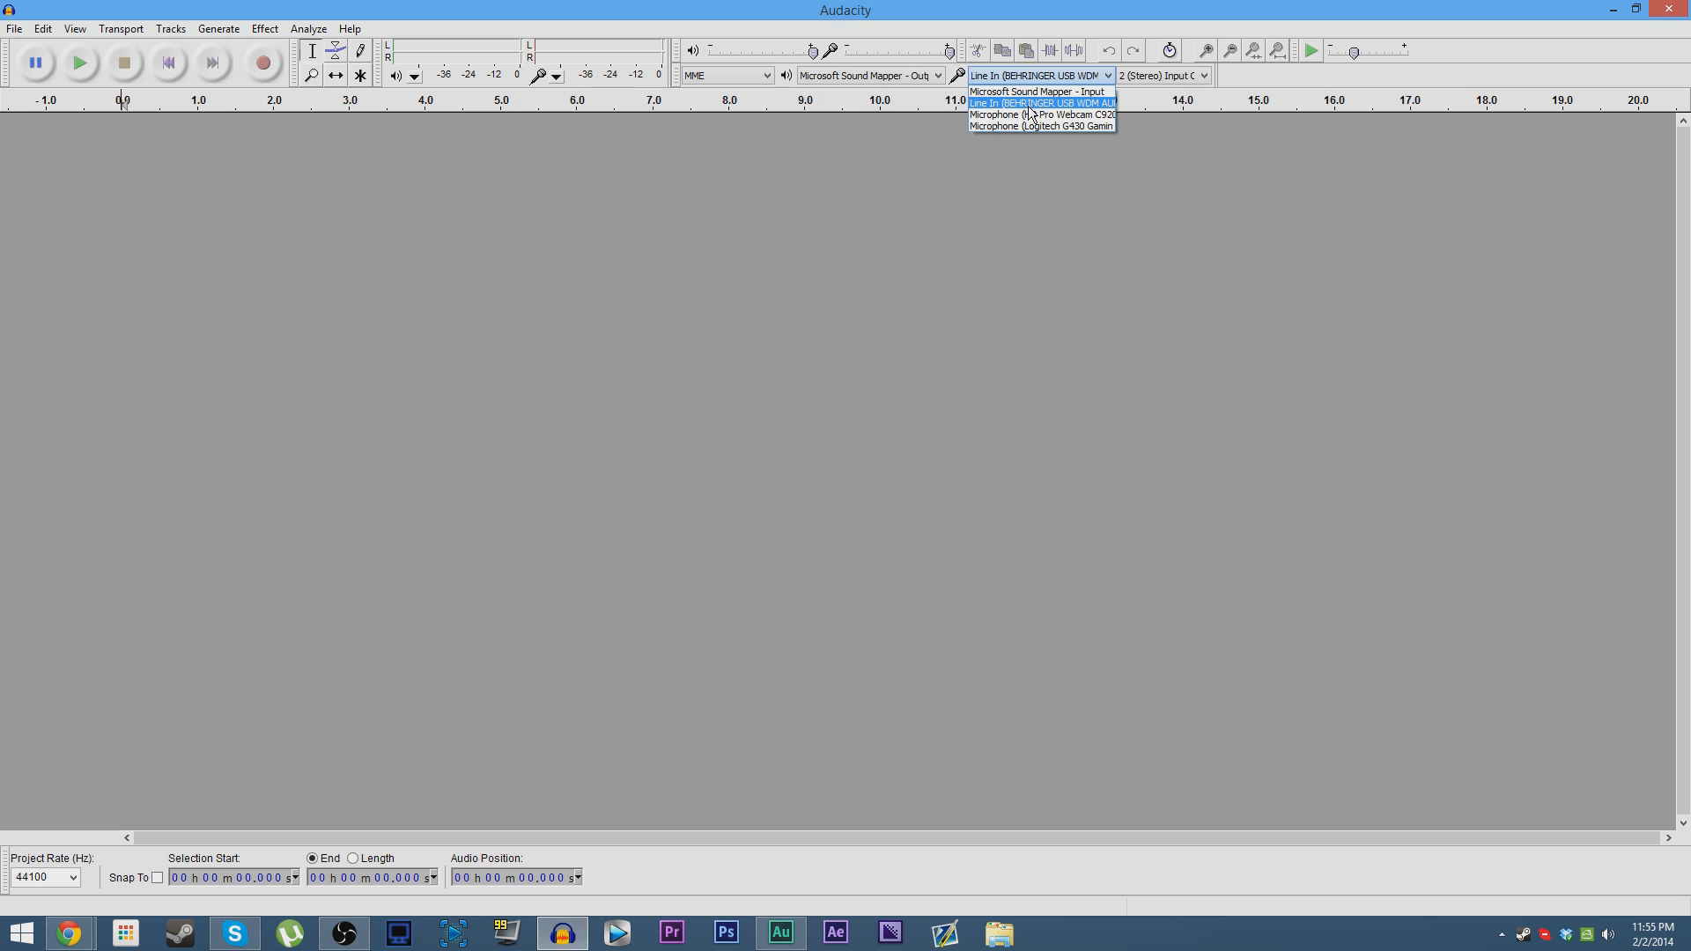
Set the recording device to the HD Pro Webcam C920 microphone and raise the recording volume.
{"action": "left_click", "coordinate": [1030, 113]}
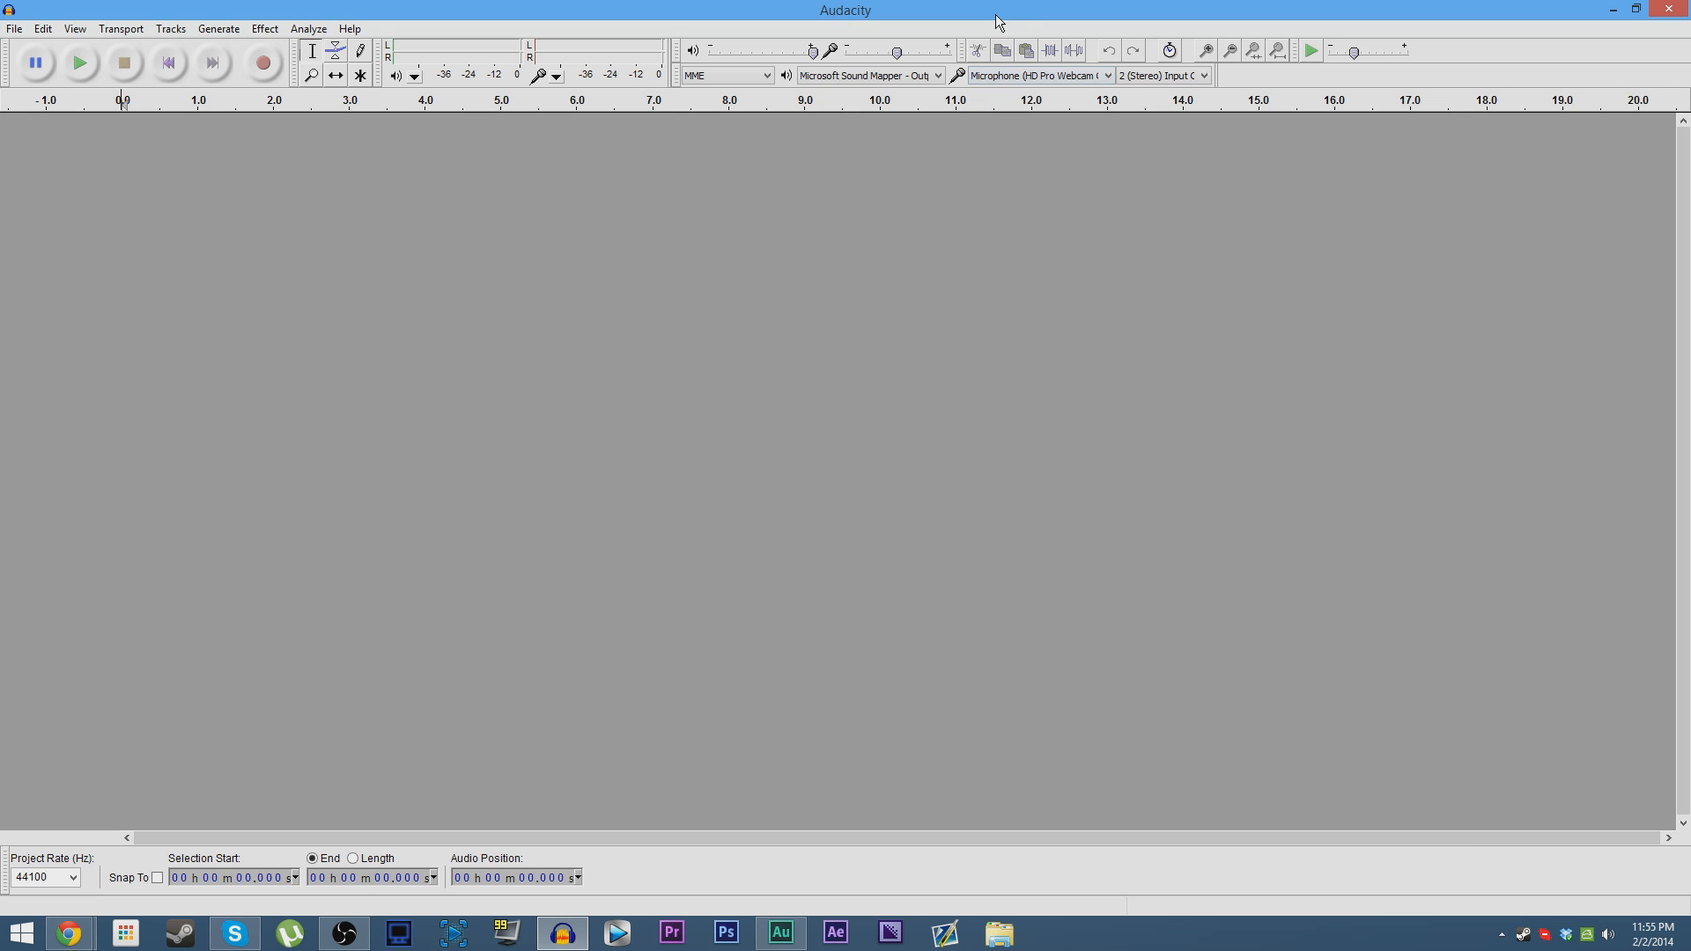
{"action": "left_click_drag", "start_coordinate": [897, 55], "coordinate": [931, 72]}
{"action": "left_click", "coordinate": [1017, 79]}
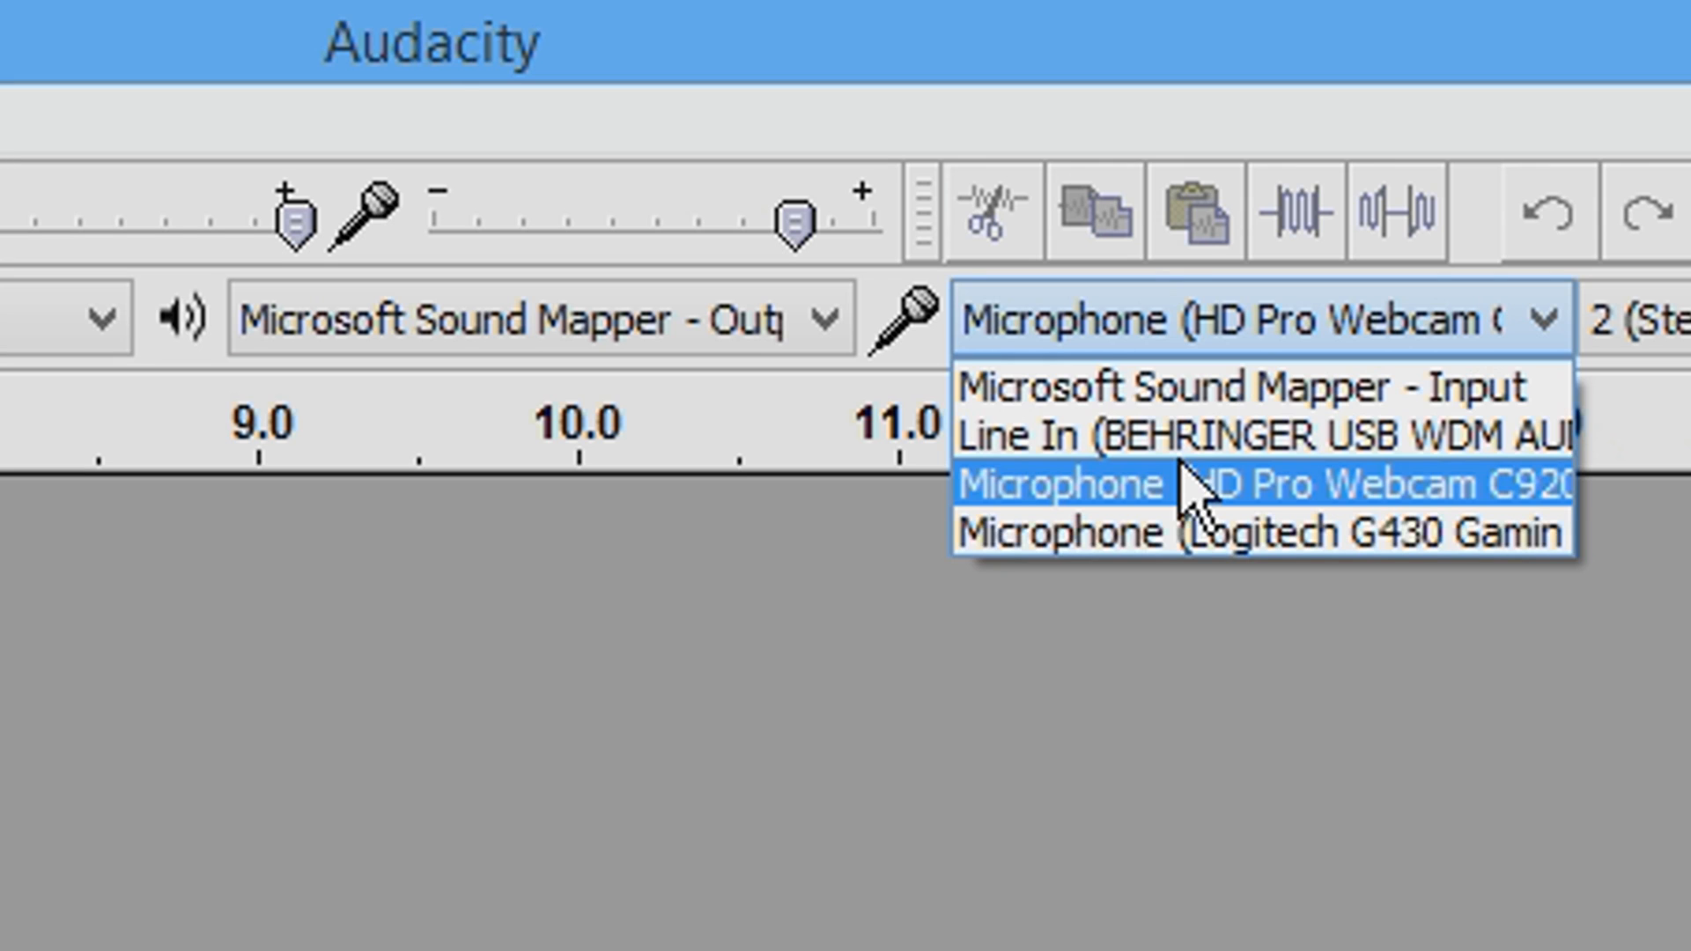
{"action": "left_click", "coordinate": [1448, 492]}
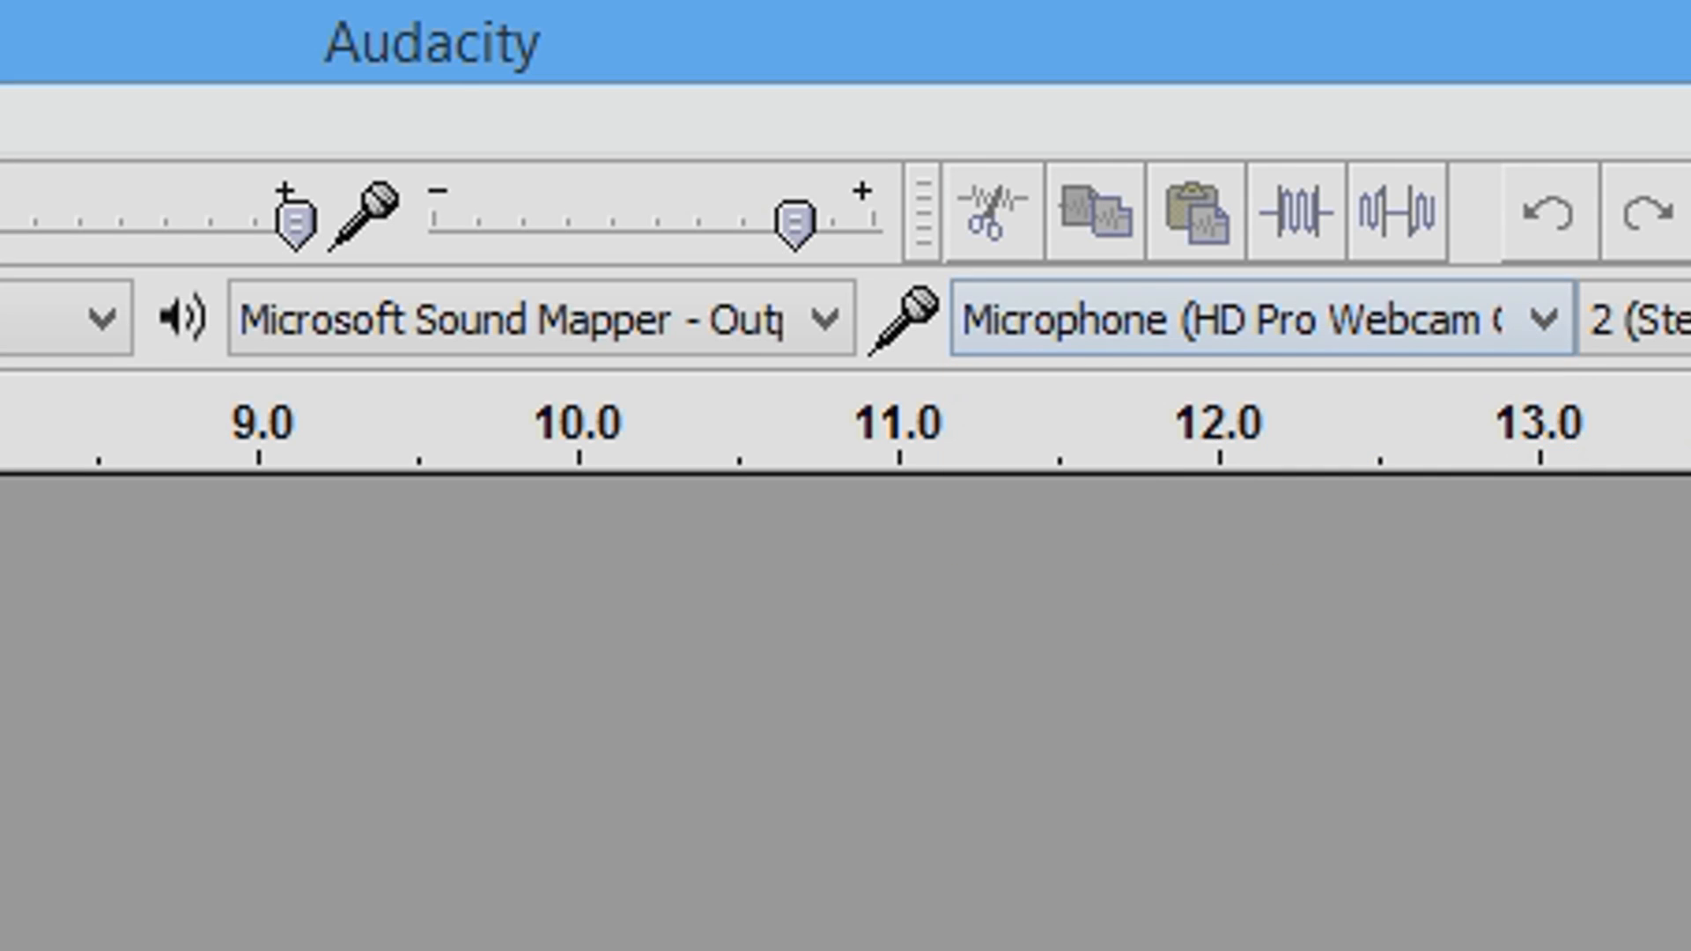
Reselect the HD Pro Webcam C920 microphone for recording and Microsoft Sound Mapper - Output for playback.
{"action": "left_click", "coordinate": [1299, 347]}
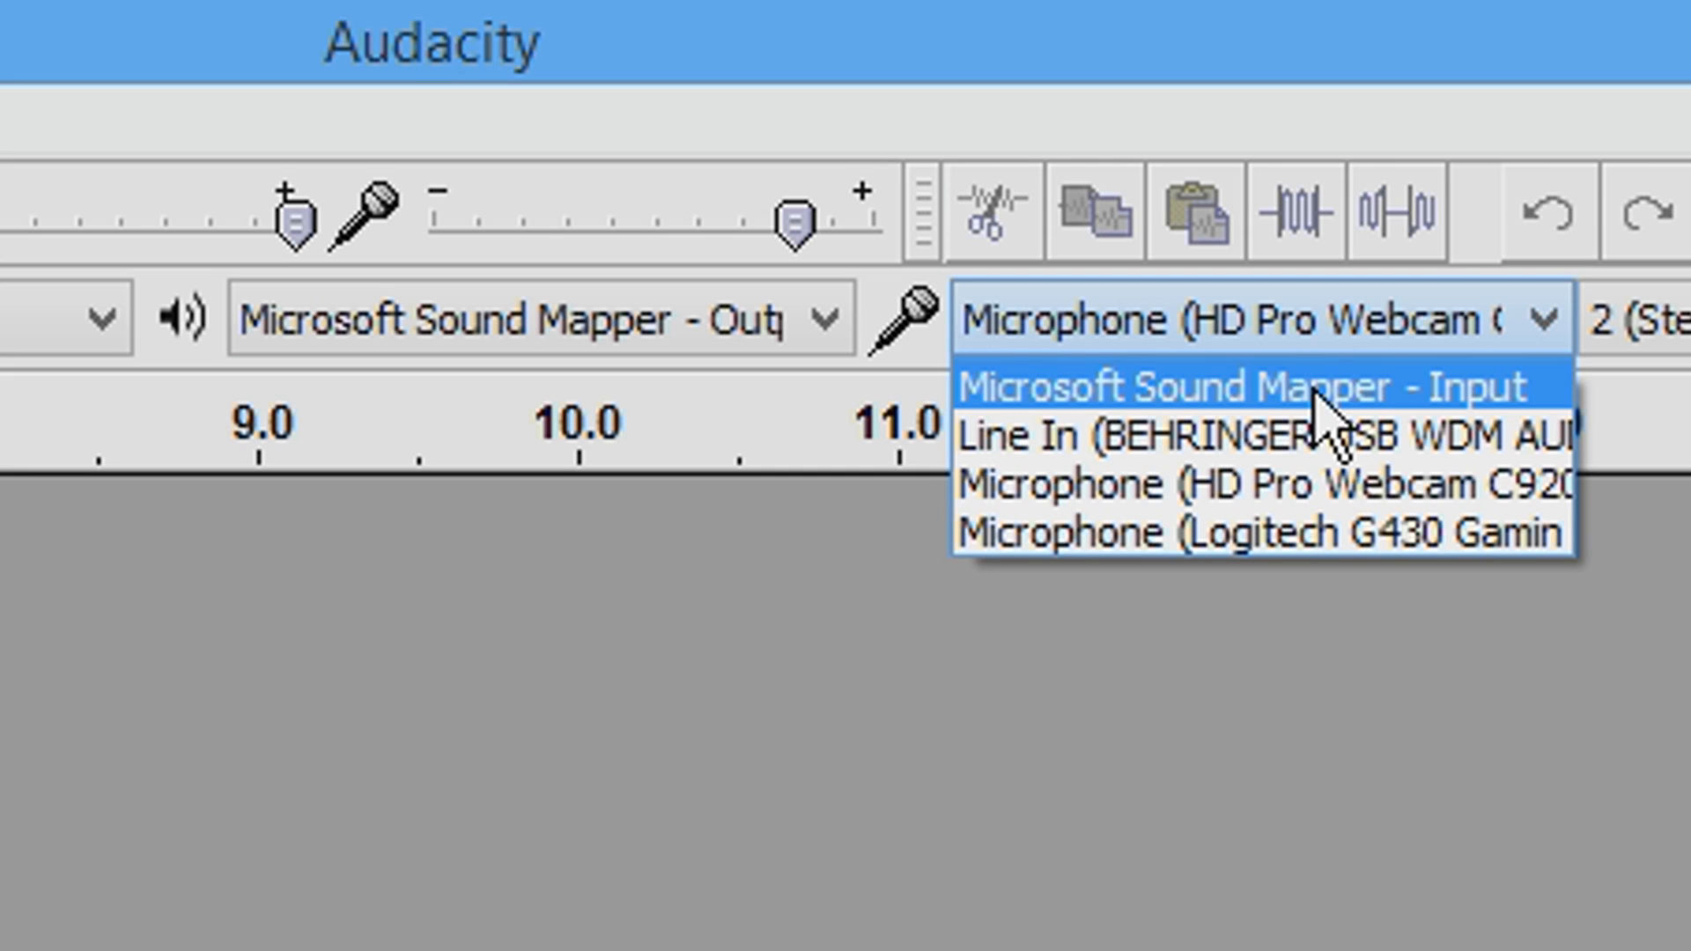
{"action": "left_click", "coordinate": [1326, 488]}
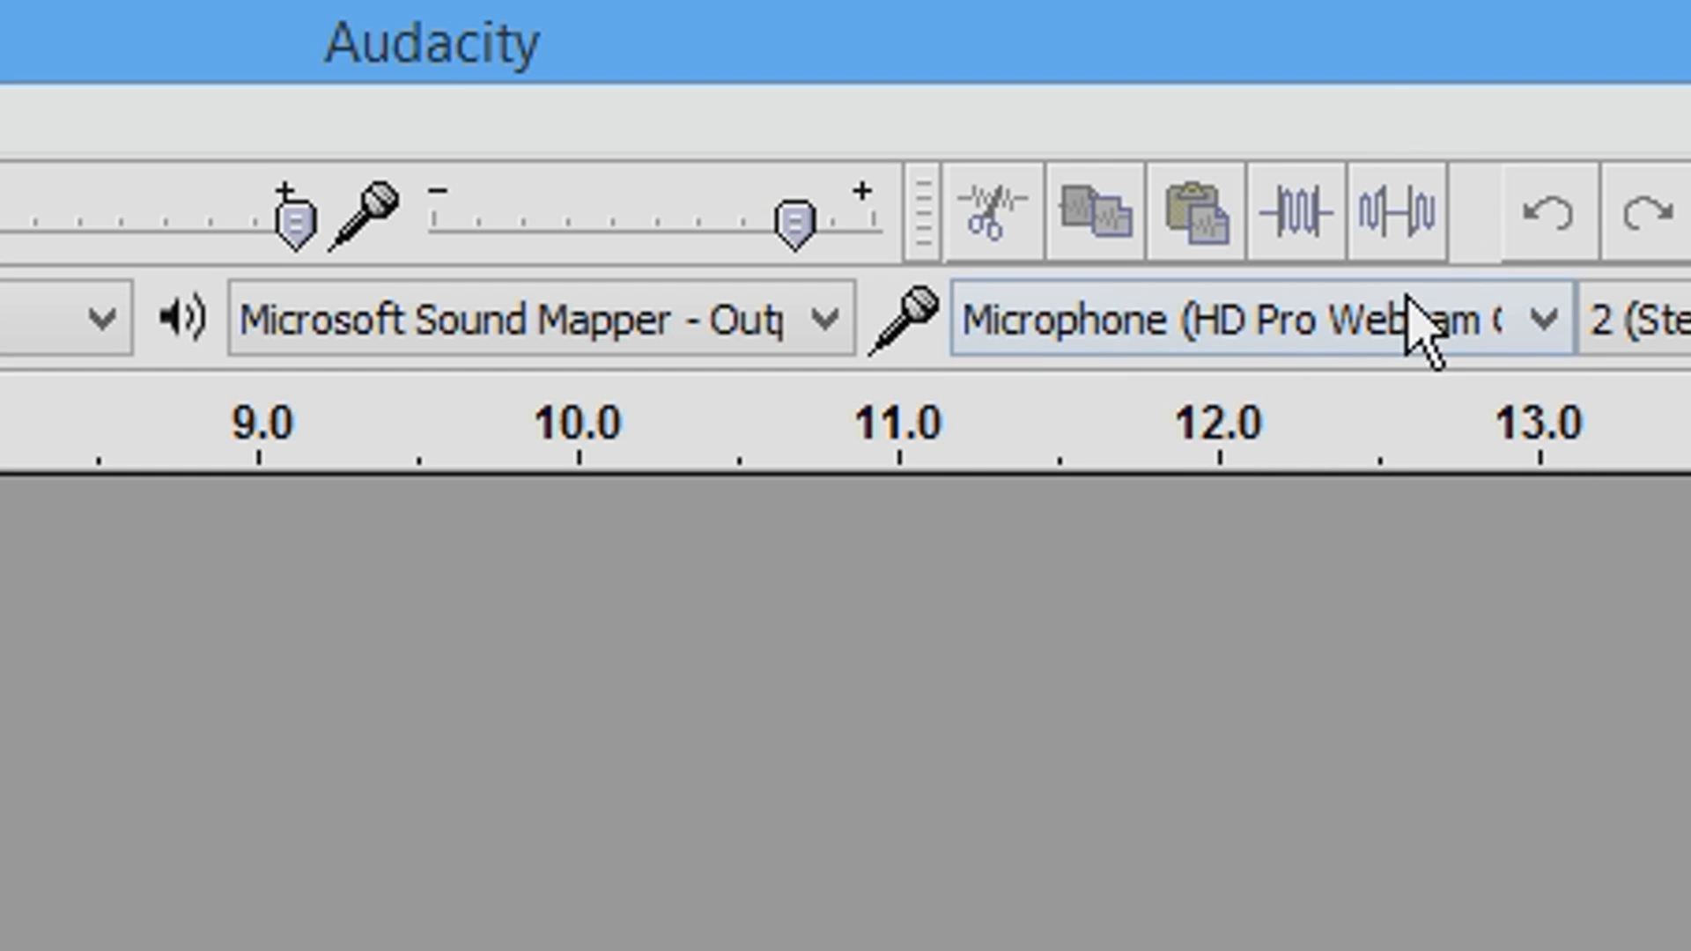
{"action": "left_click", "coordinate": [763, 322]}
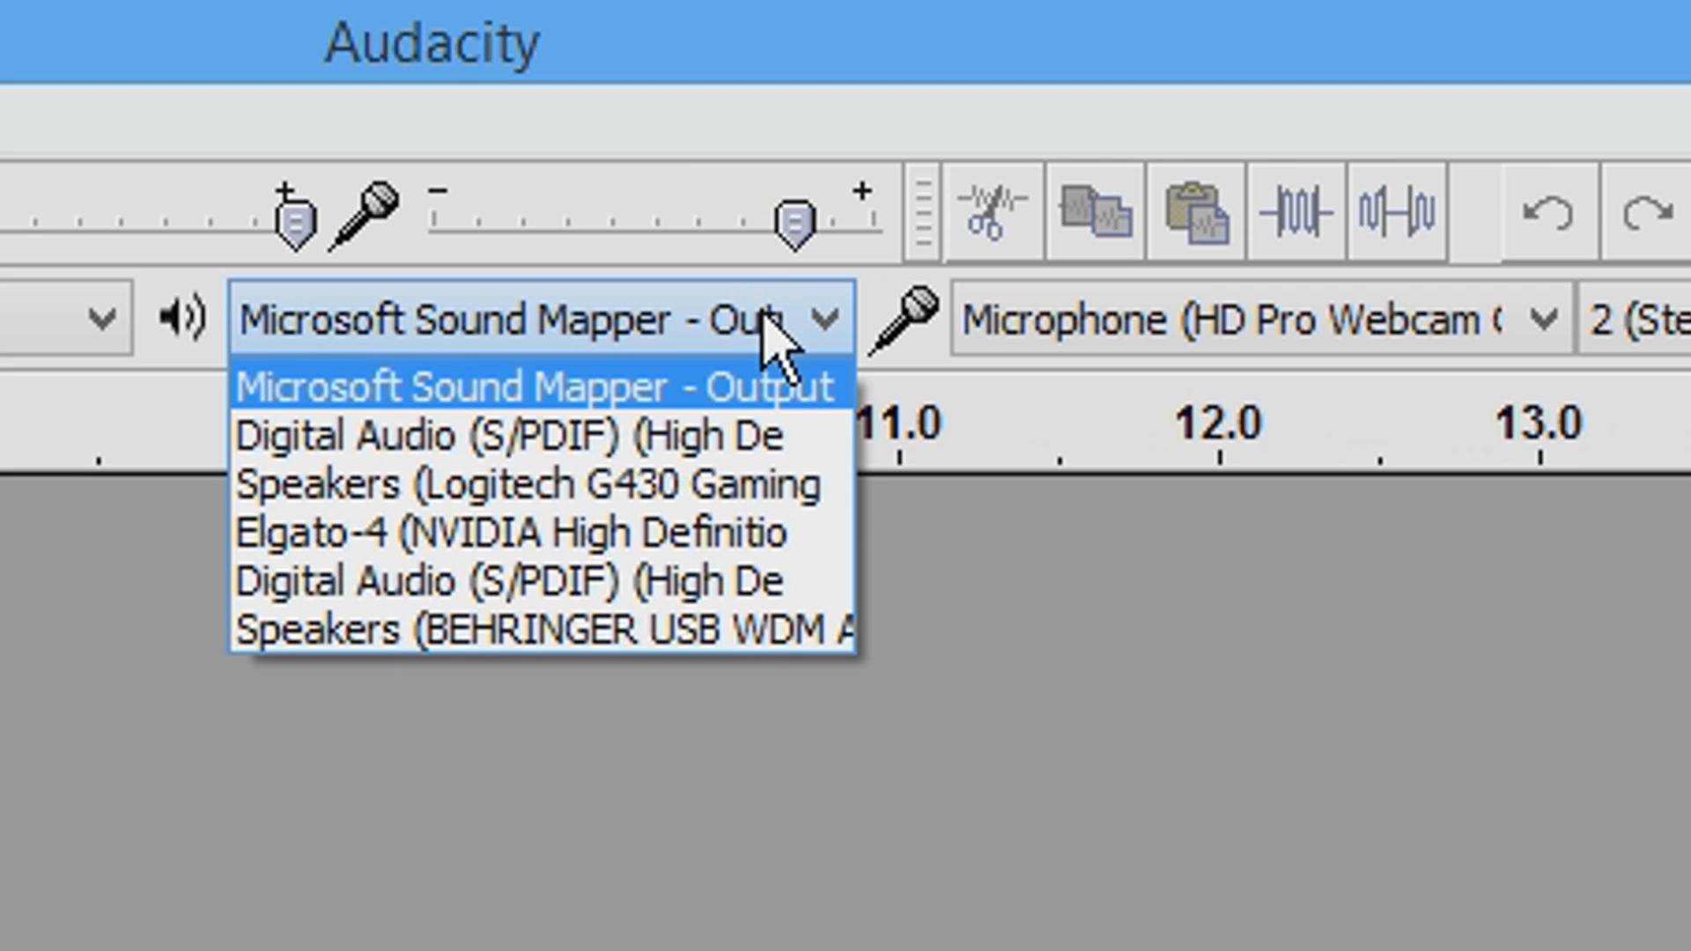
{"action": "left_click", "coordinate": [724, 387]}
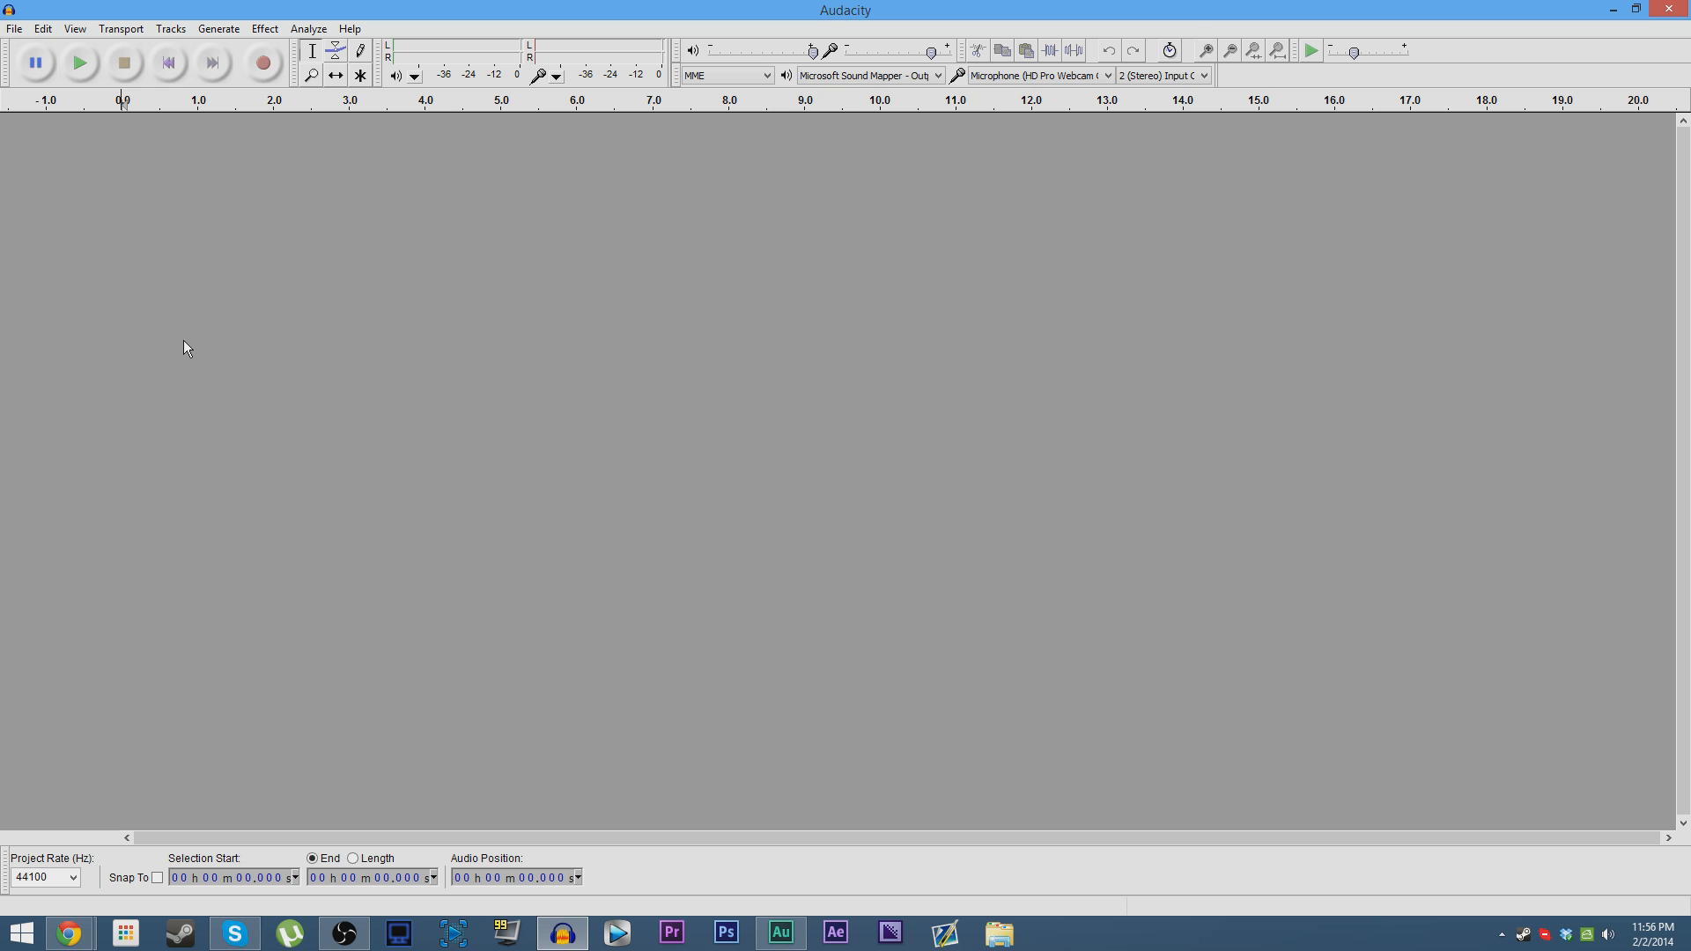
Record a stereo voiceover track about 17 seconds long and stop the recording.
{"action": "left_click", "coordinate": [269, 69]}
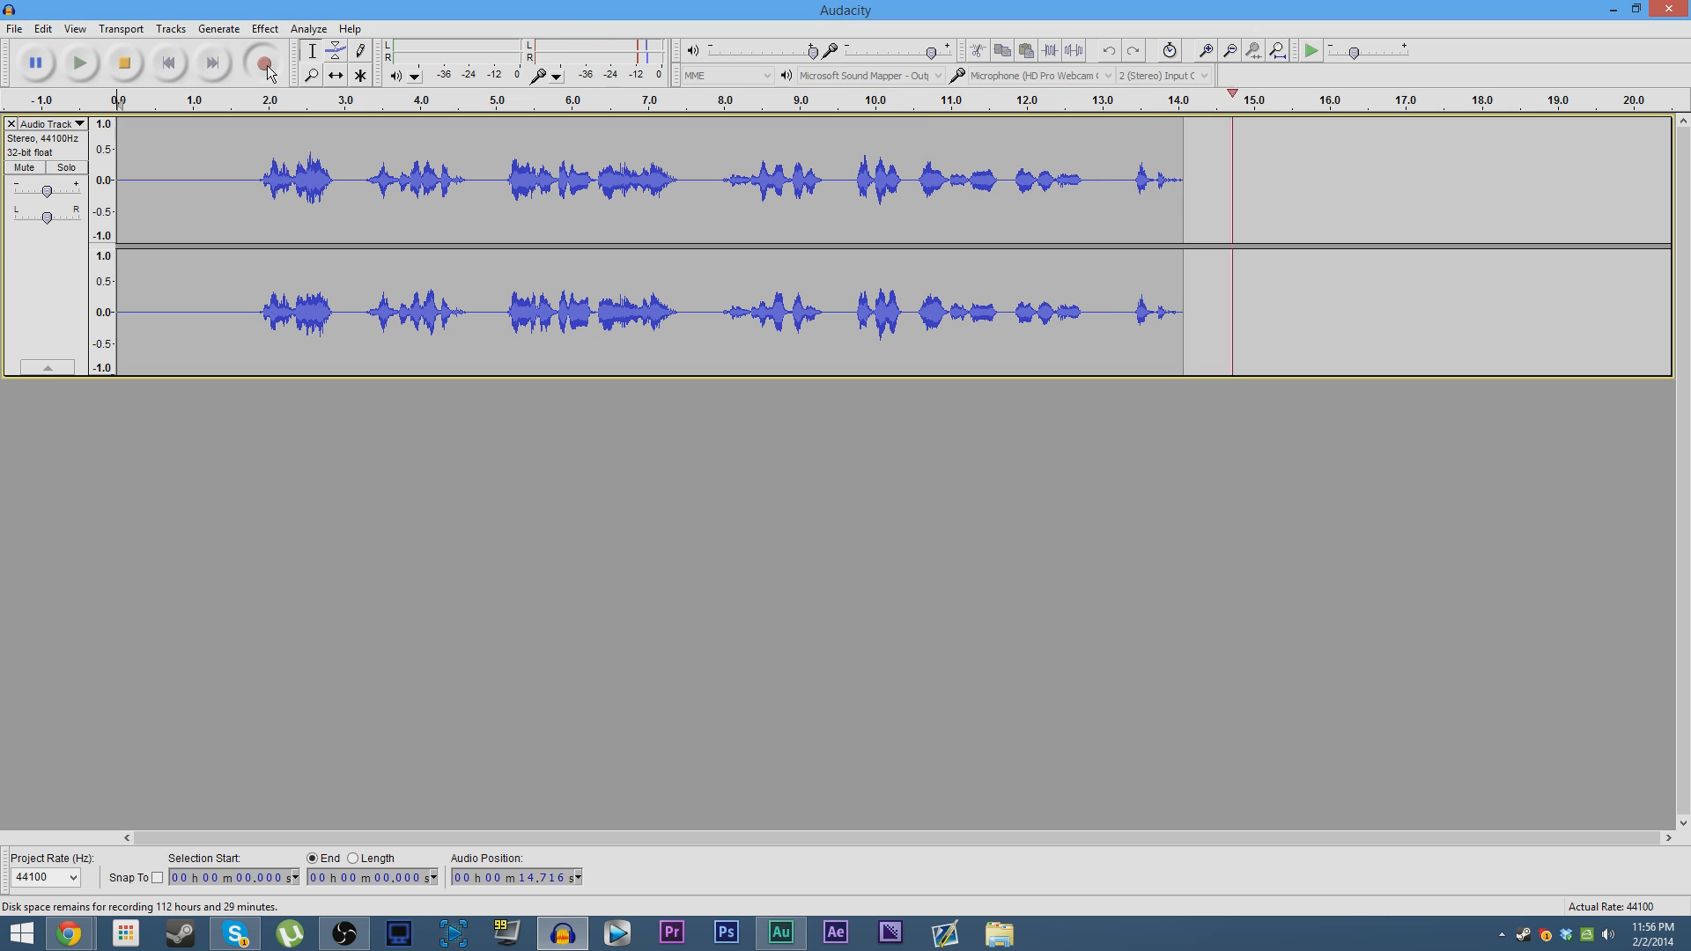
{"action": "left_click", "coordinate": [168, 65]}
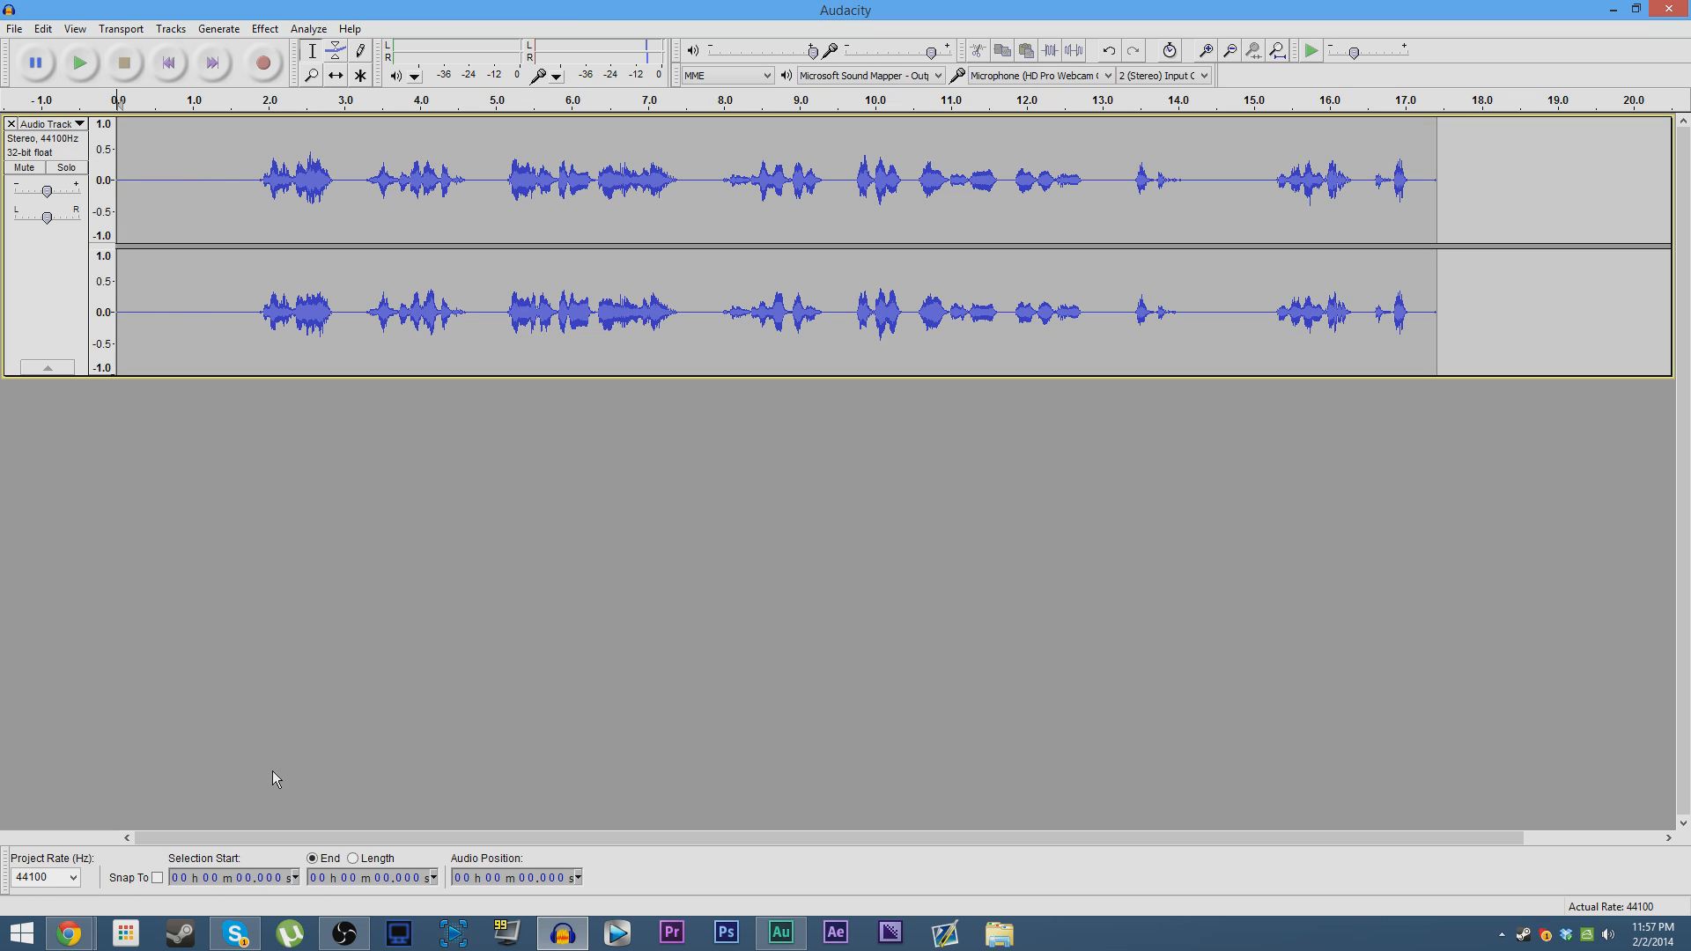
{"action": "left_click", "coordinate": [246, 936]}
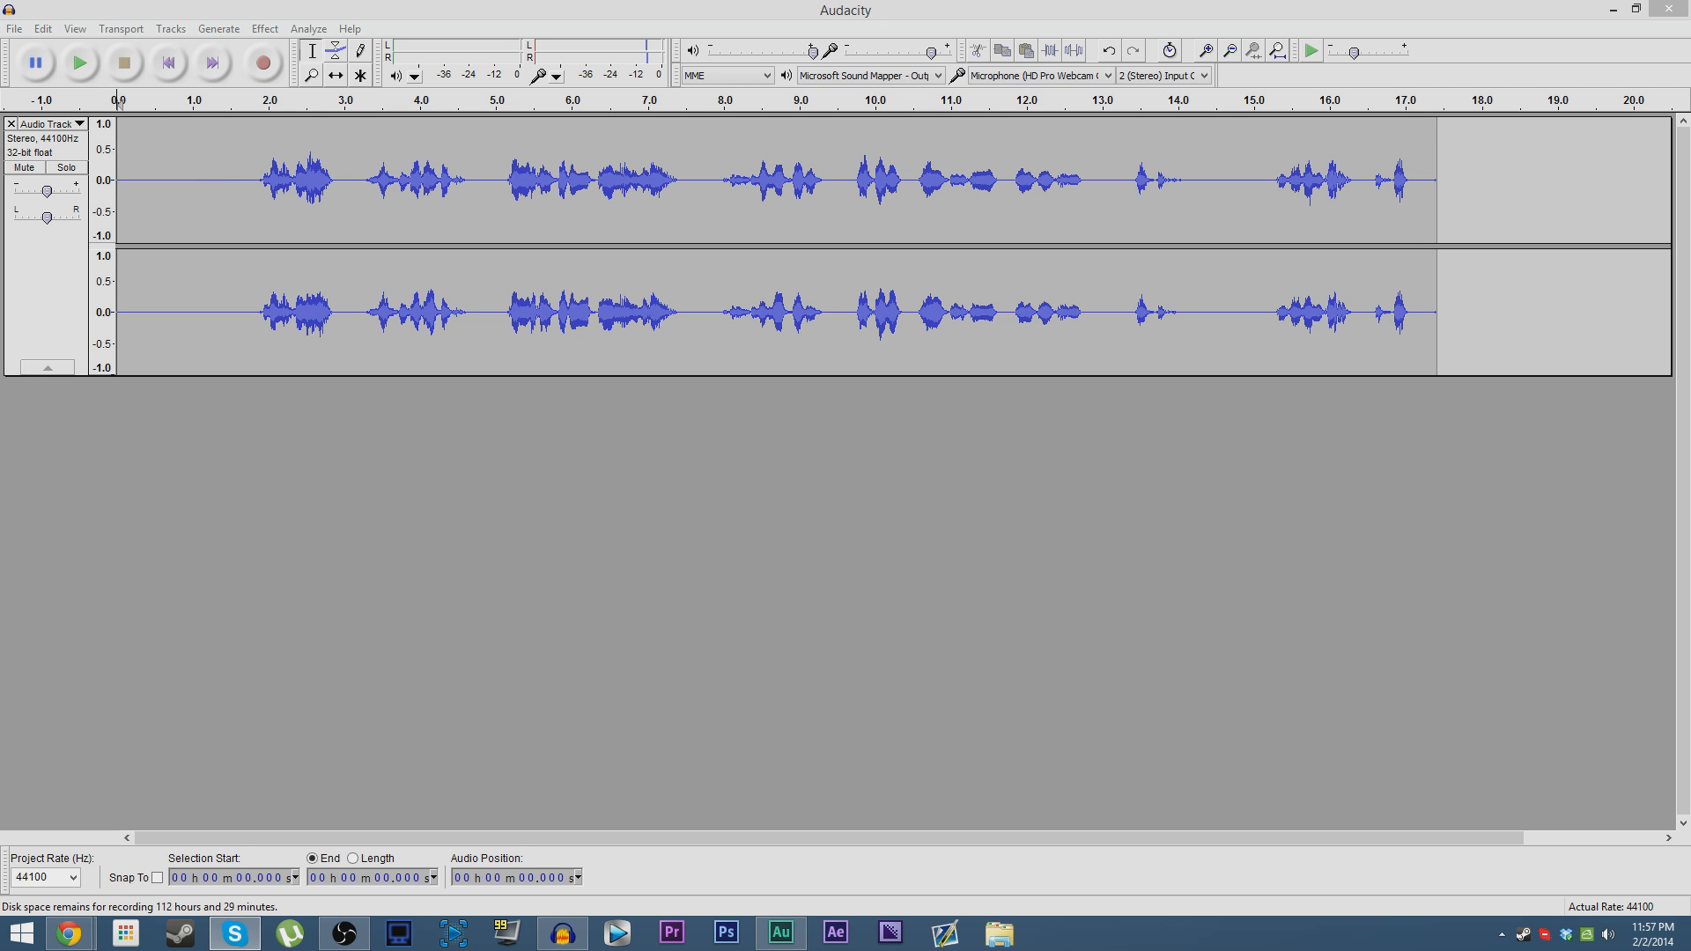
{"action": "left_click", "coordinate": [721, 431]}
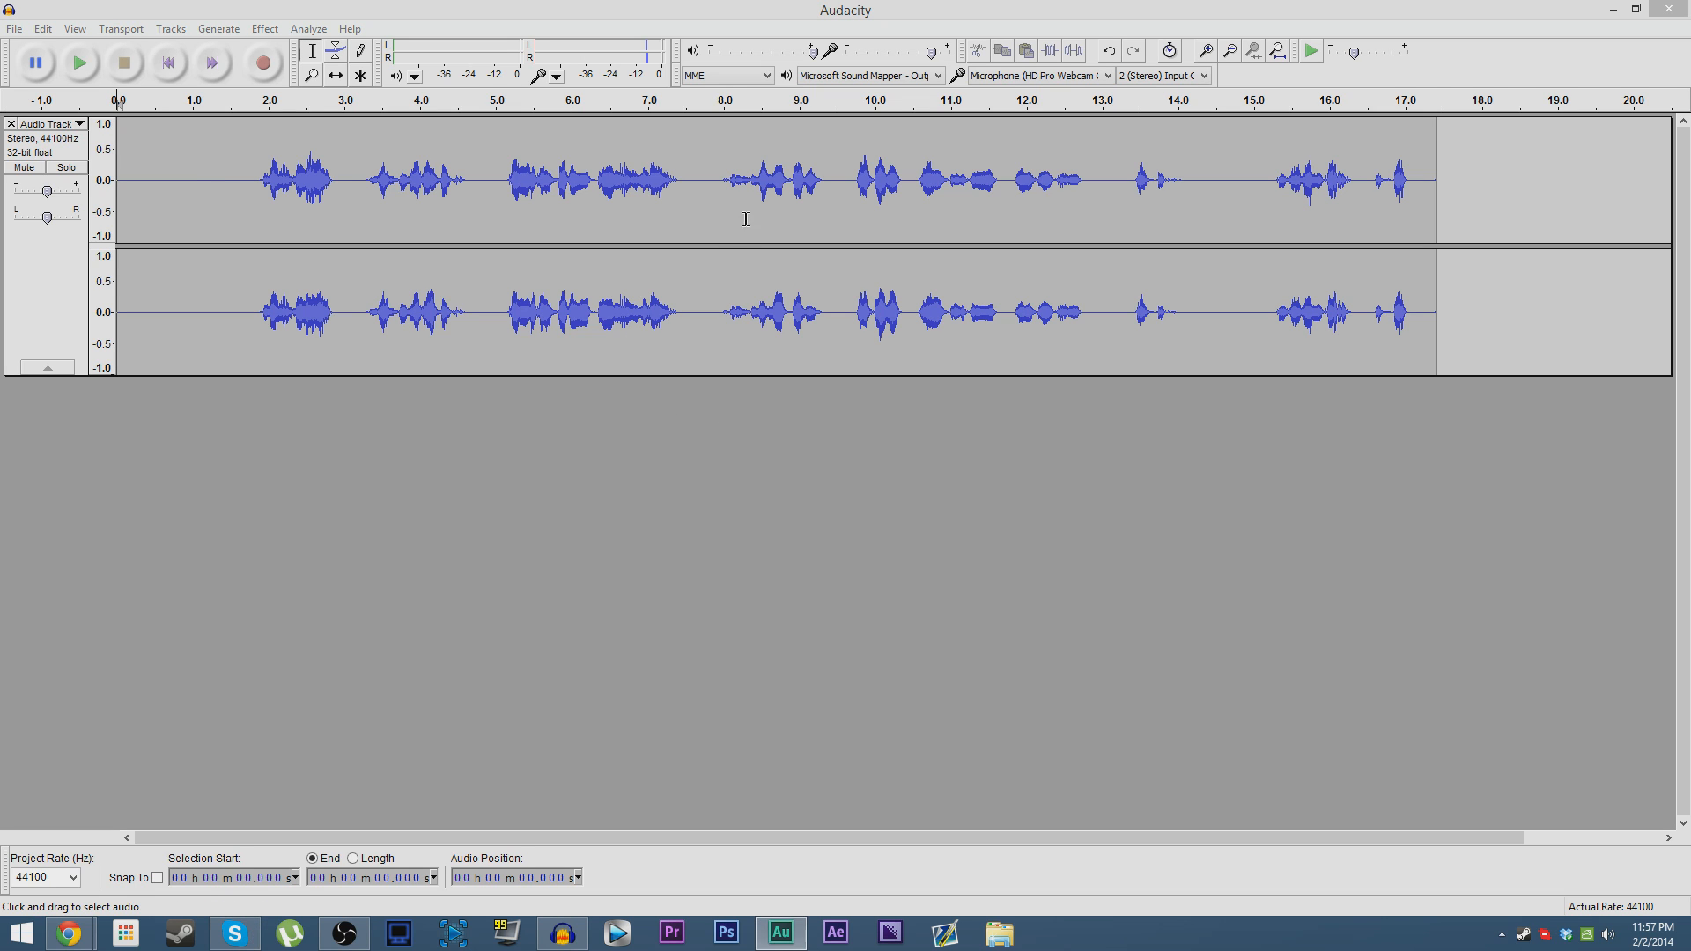
Select the speech passage from about 9.6 to 12.5 seconds in the voiceover track.
{"action": "left_click_drag", "start_coordinate": [851, 153], "coordinate": [1113, 174]}
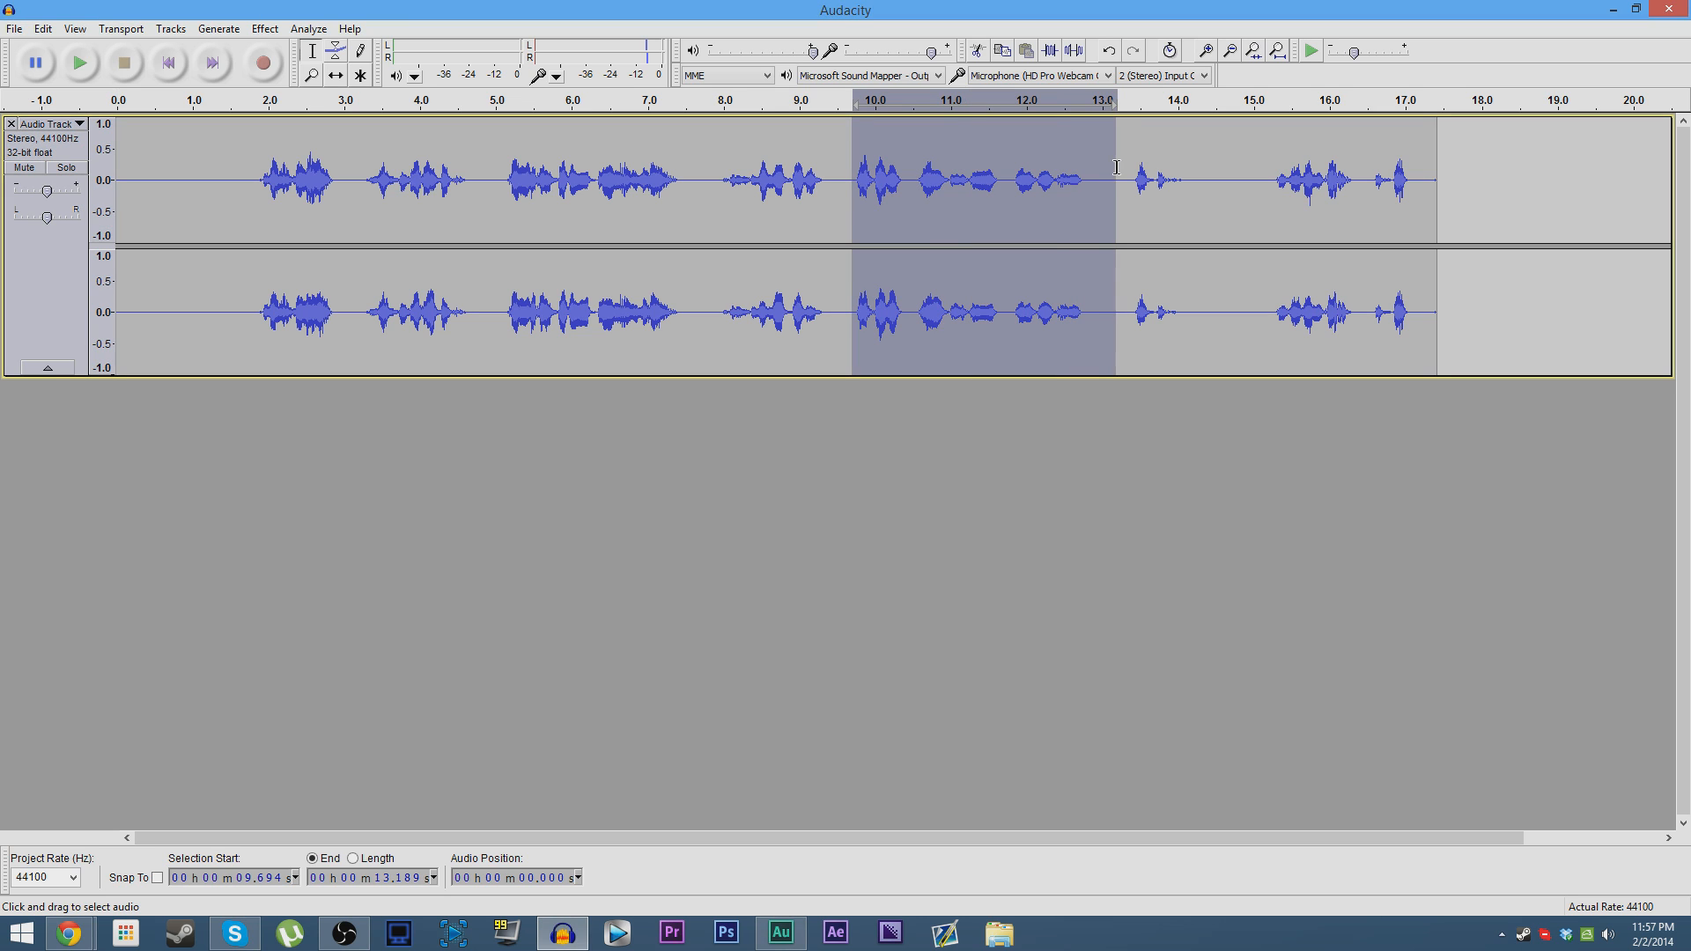
{"action": "left_click", "coordinate": [866, 194]}
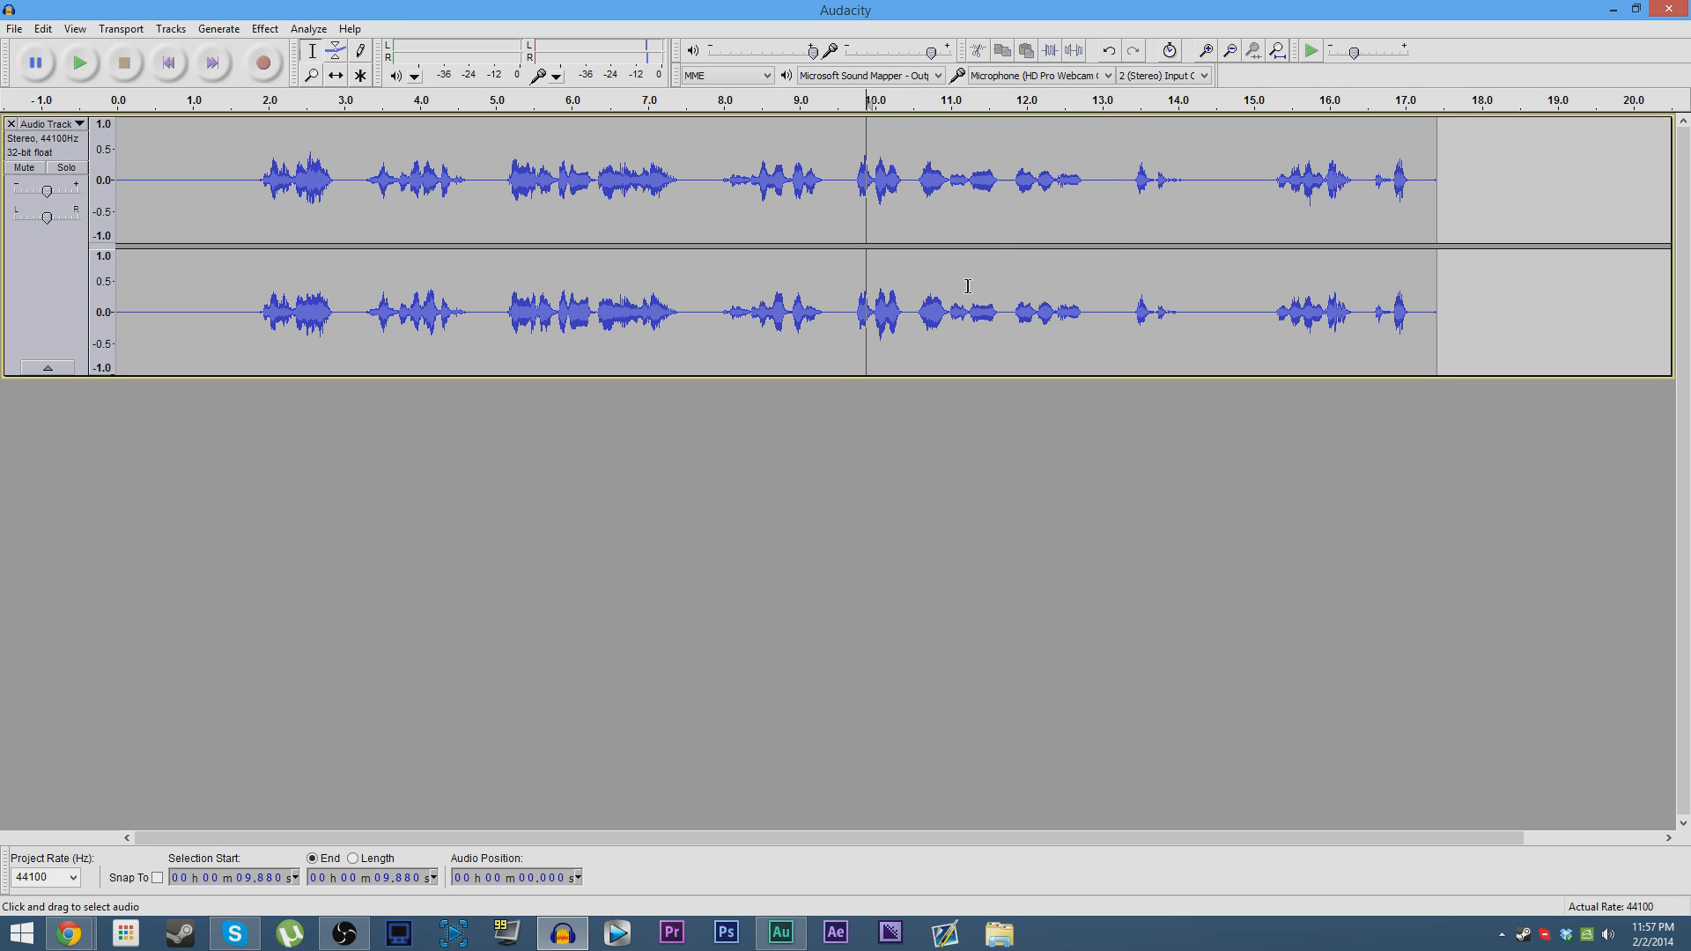
{"action": "left_click", "coordinate": [841, 176]}
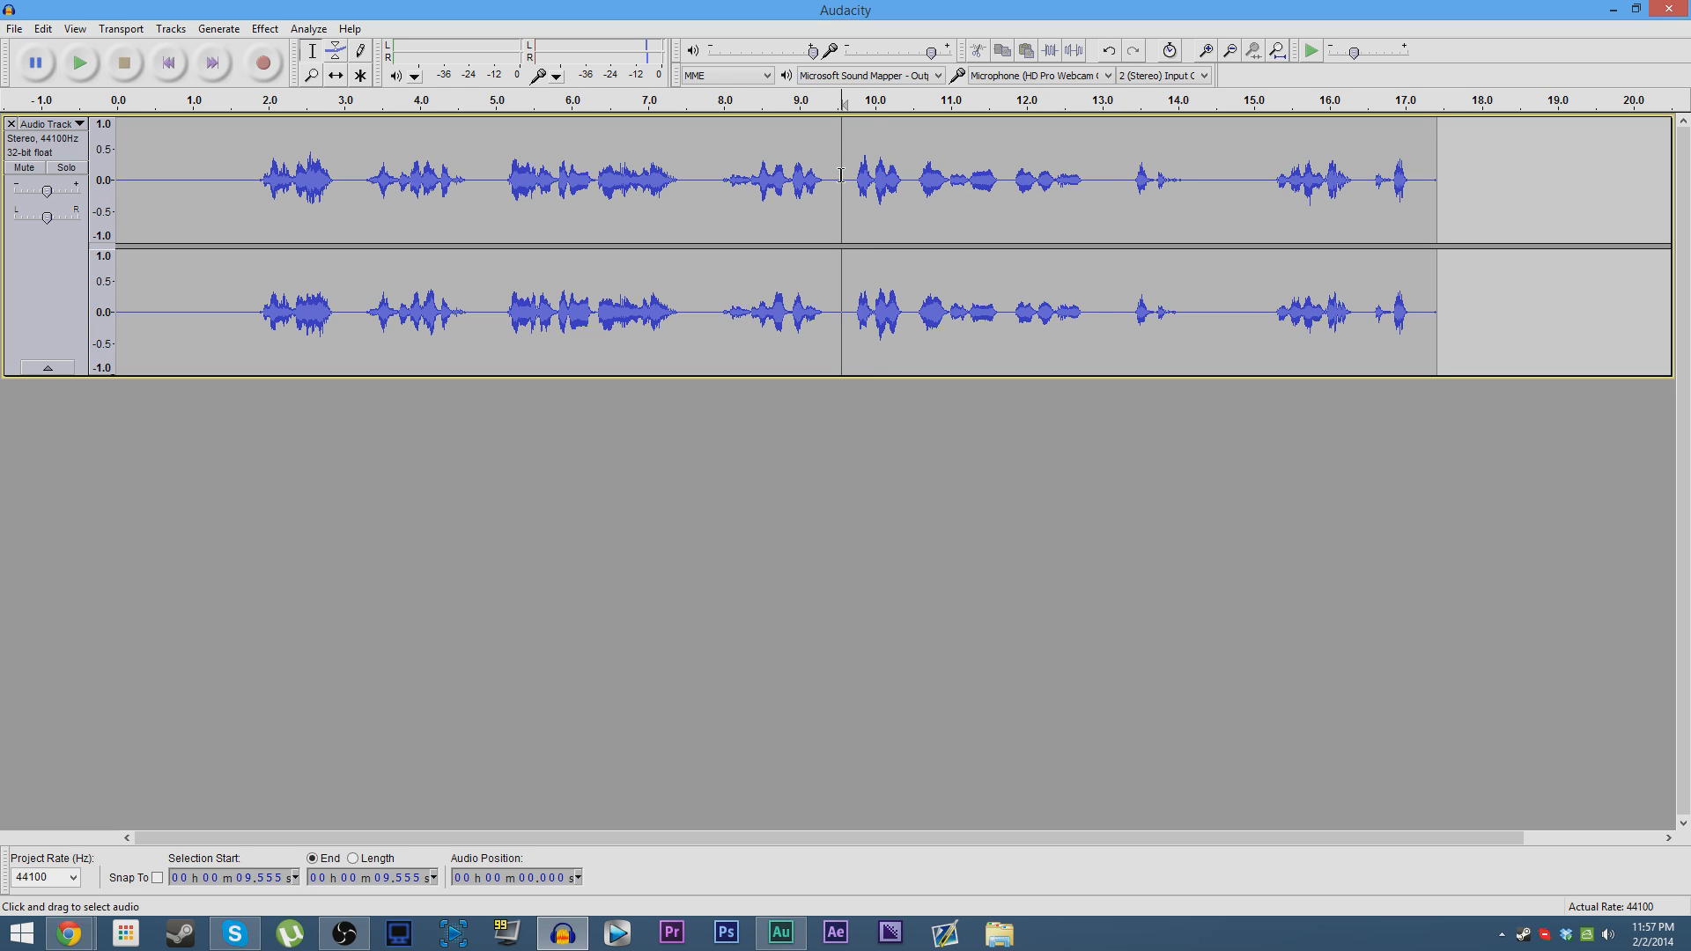
{"action": "left_click_drag", "start_coordinate": [841, 177], "coordinate": [1065, 243]}
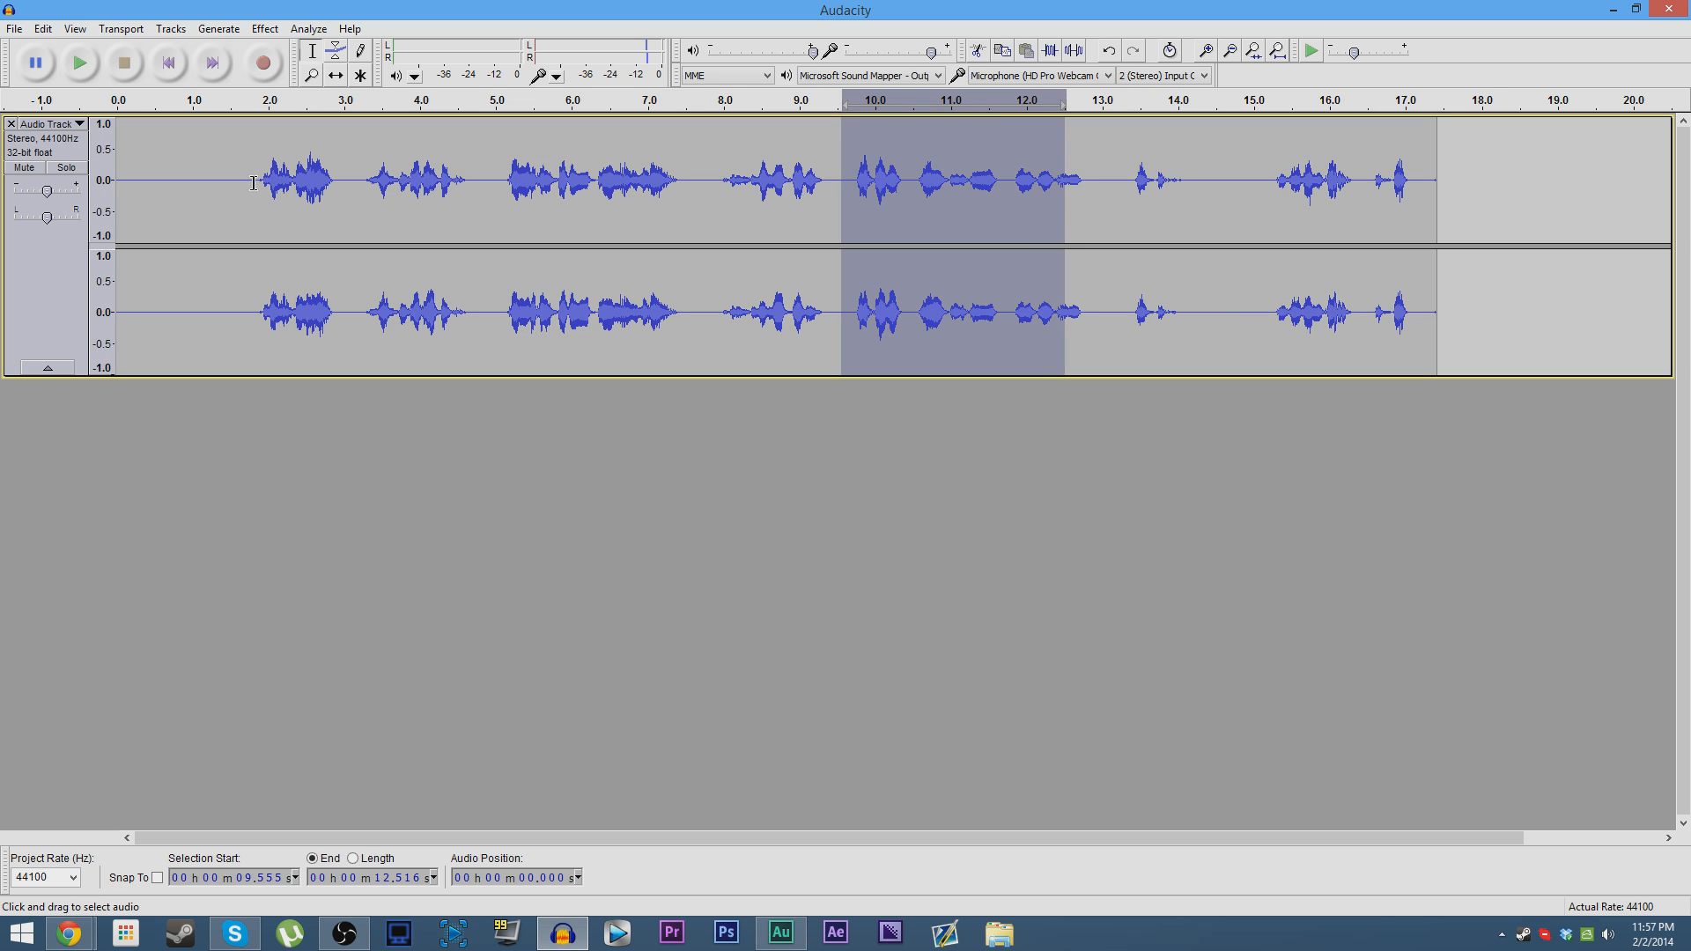
Delete the silence at the start of the voiceover, from 0 to about 1.6 seconds.
{"action": "left_click_drag", "start_coordinate": [250, 182], "coordinate": [17, 189]}
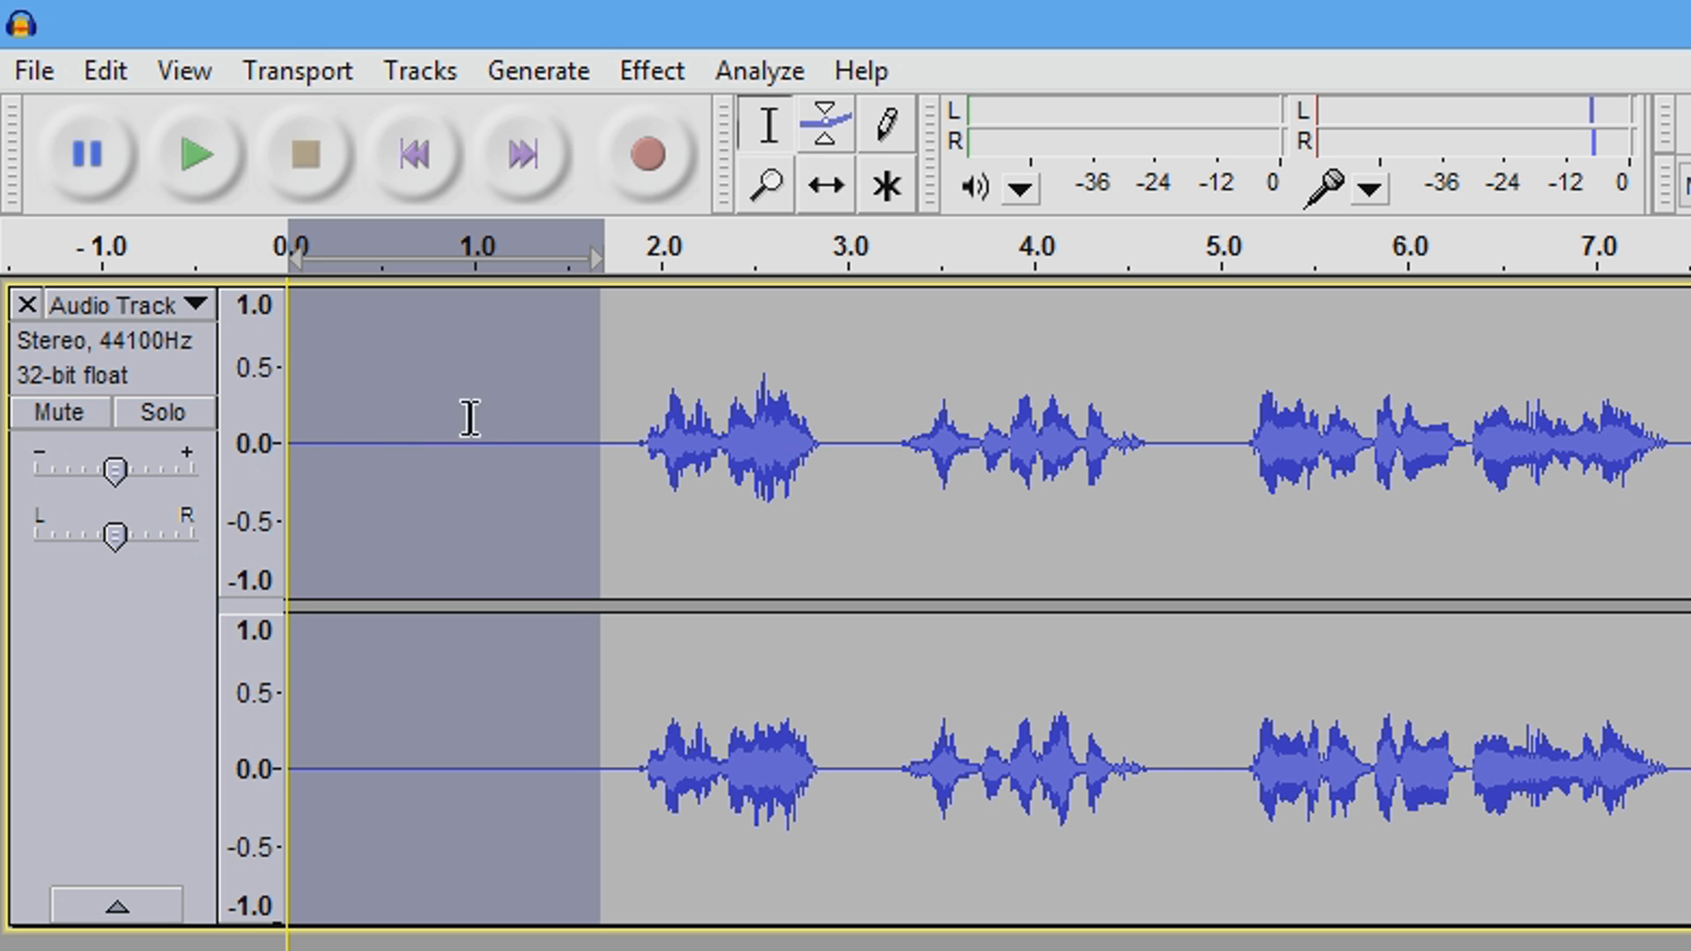
{"action": "left_click_drag", "start_coordinate": [581, 436], "coordinate": [246, 510]}
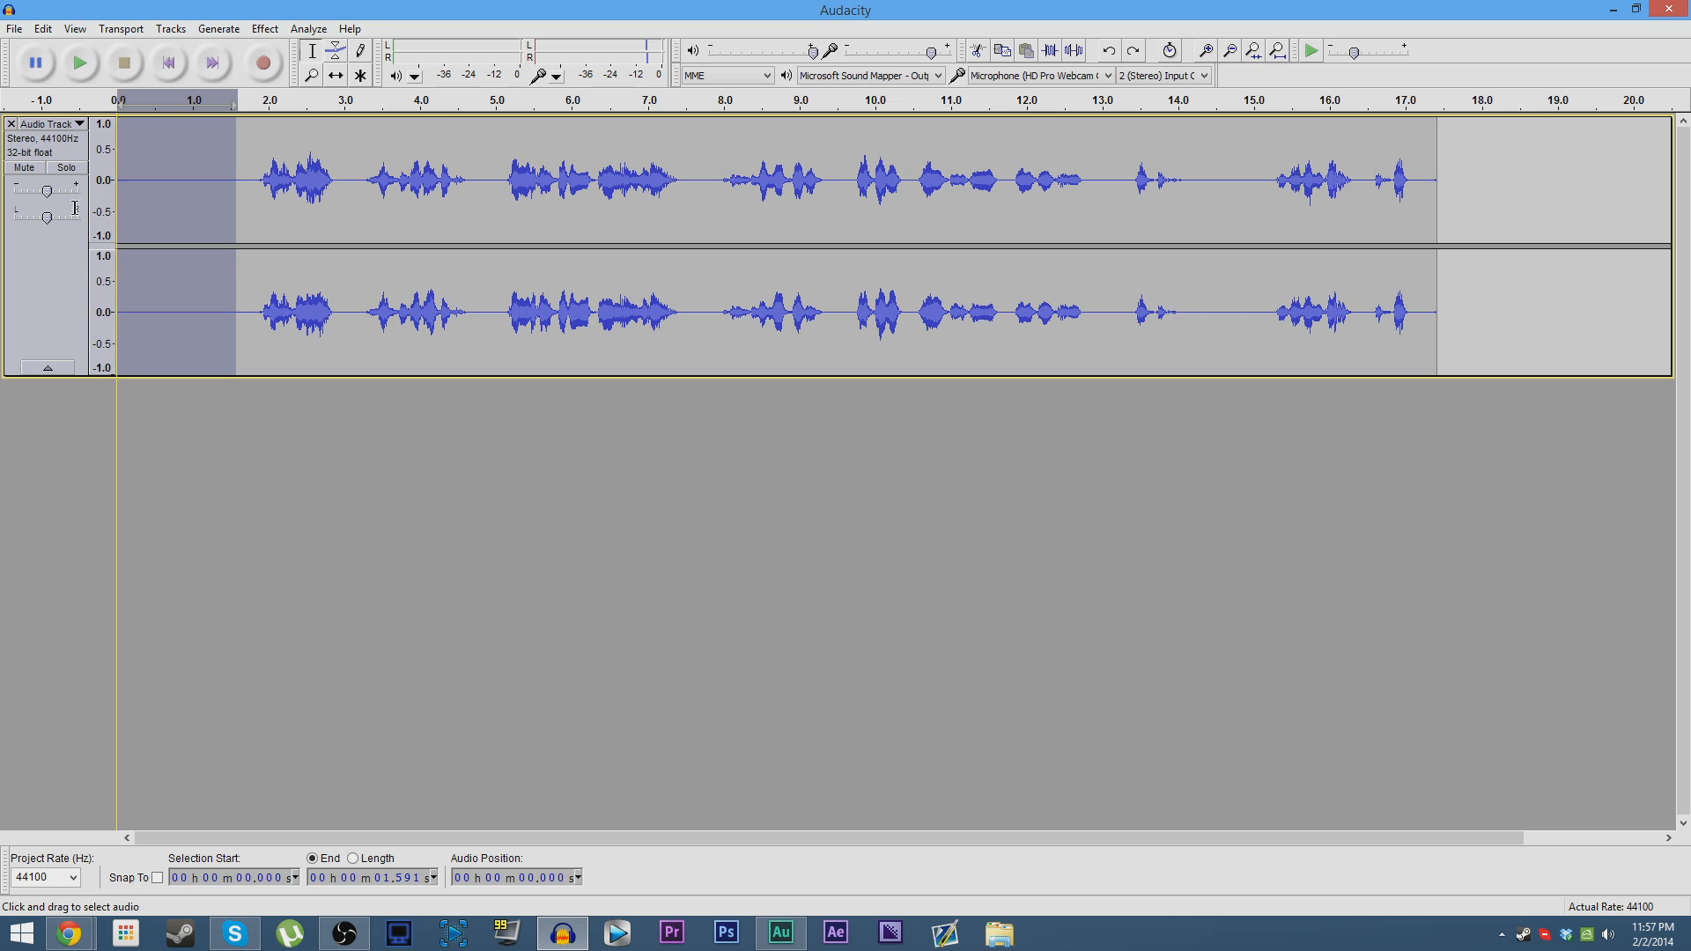
{"action": "key", "text": "Delete"}
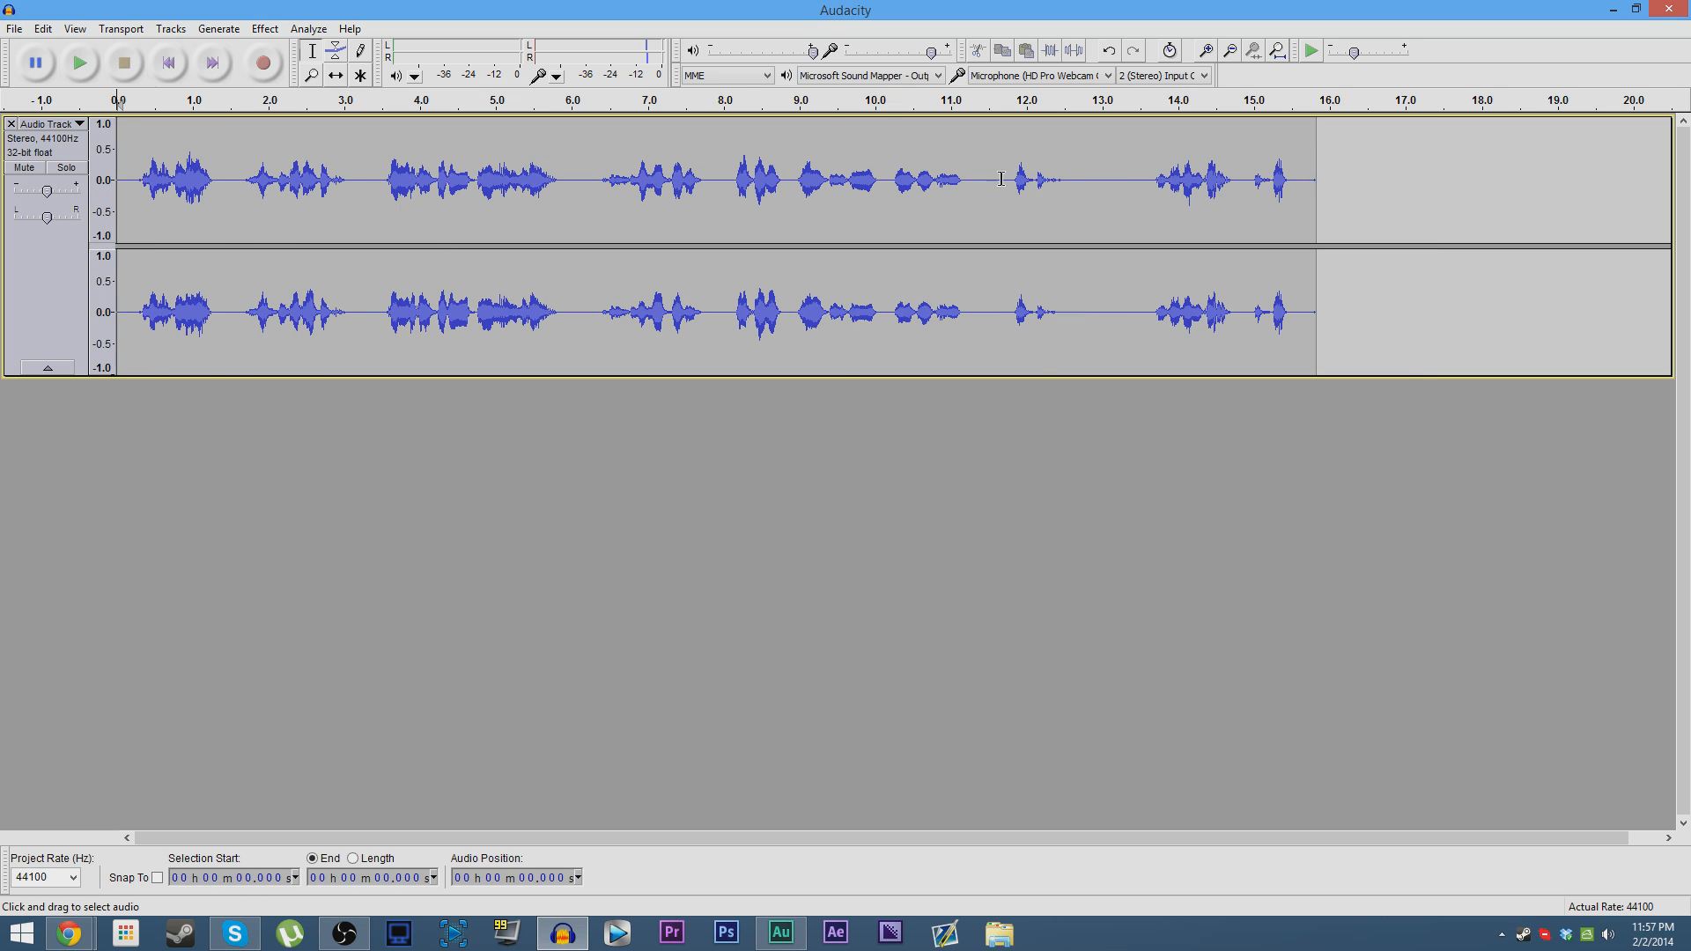
Play back the passage from about 11.7 to 13.7 seconds and delete it from the voiceover.
{"action": "left_click_drag", "start_coordinate": [1001, 179], "coordinate": [1149, 180]}
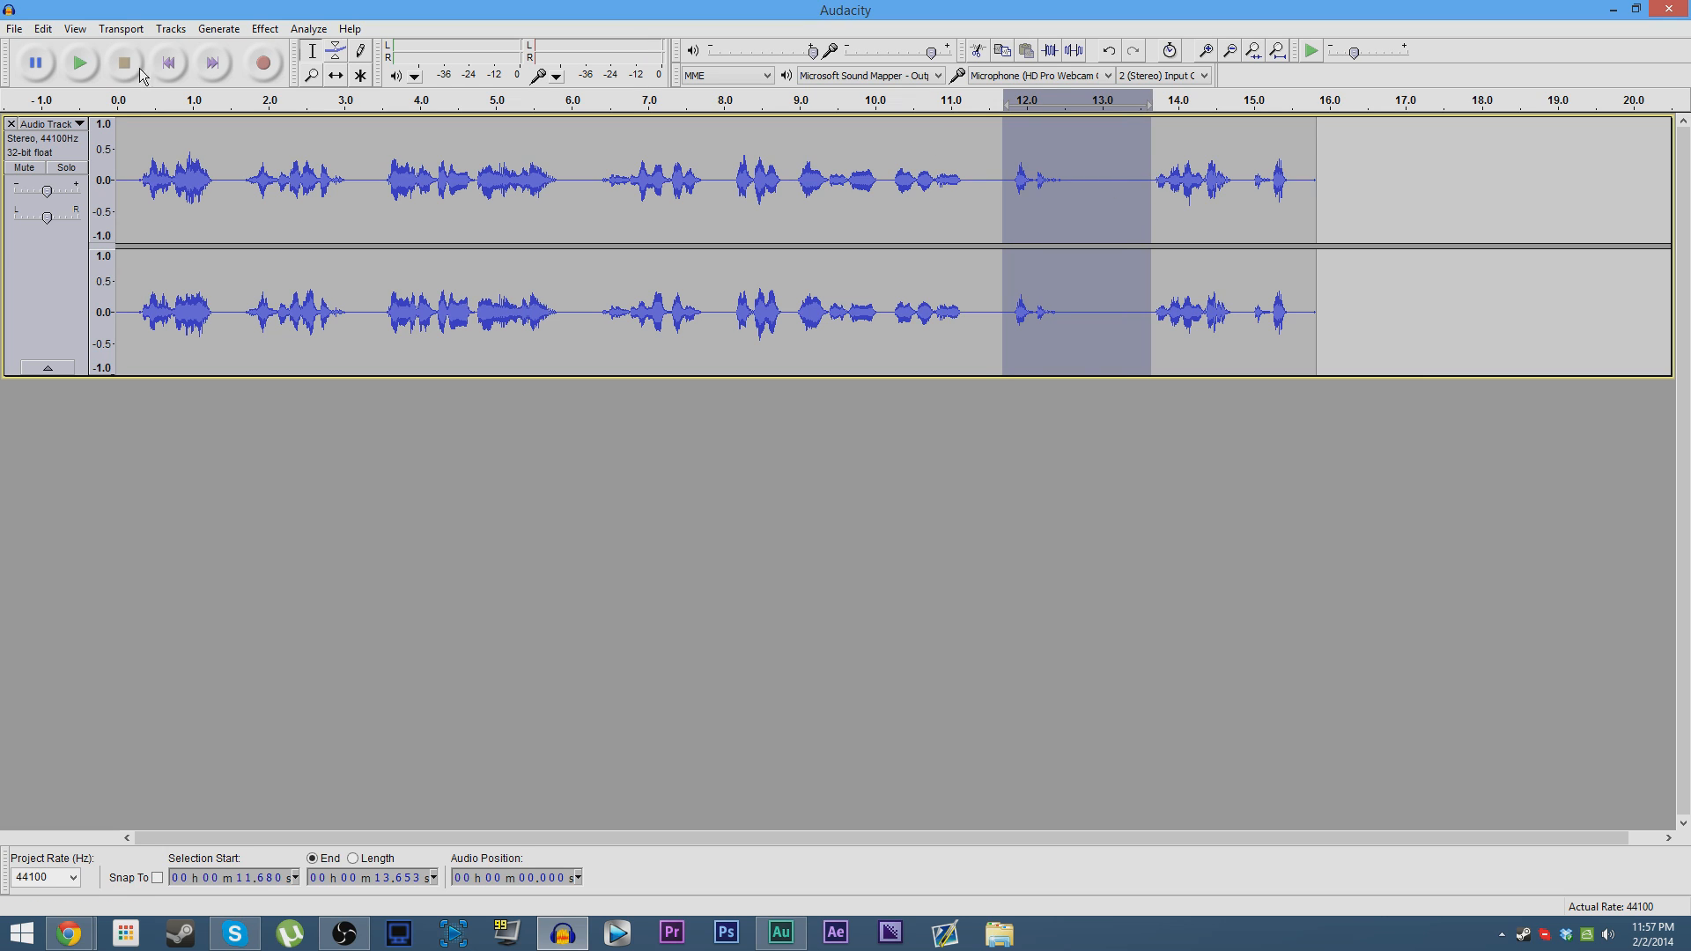
{"action": "left_click", "coordinate": [95, 71]}
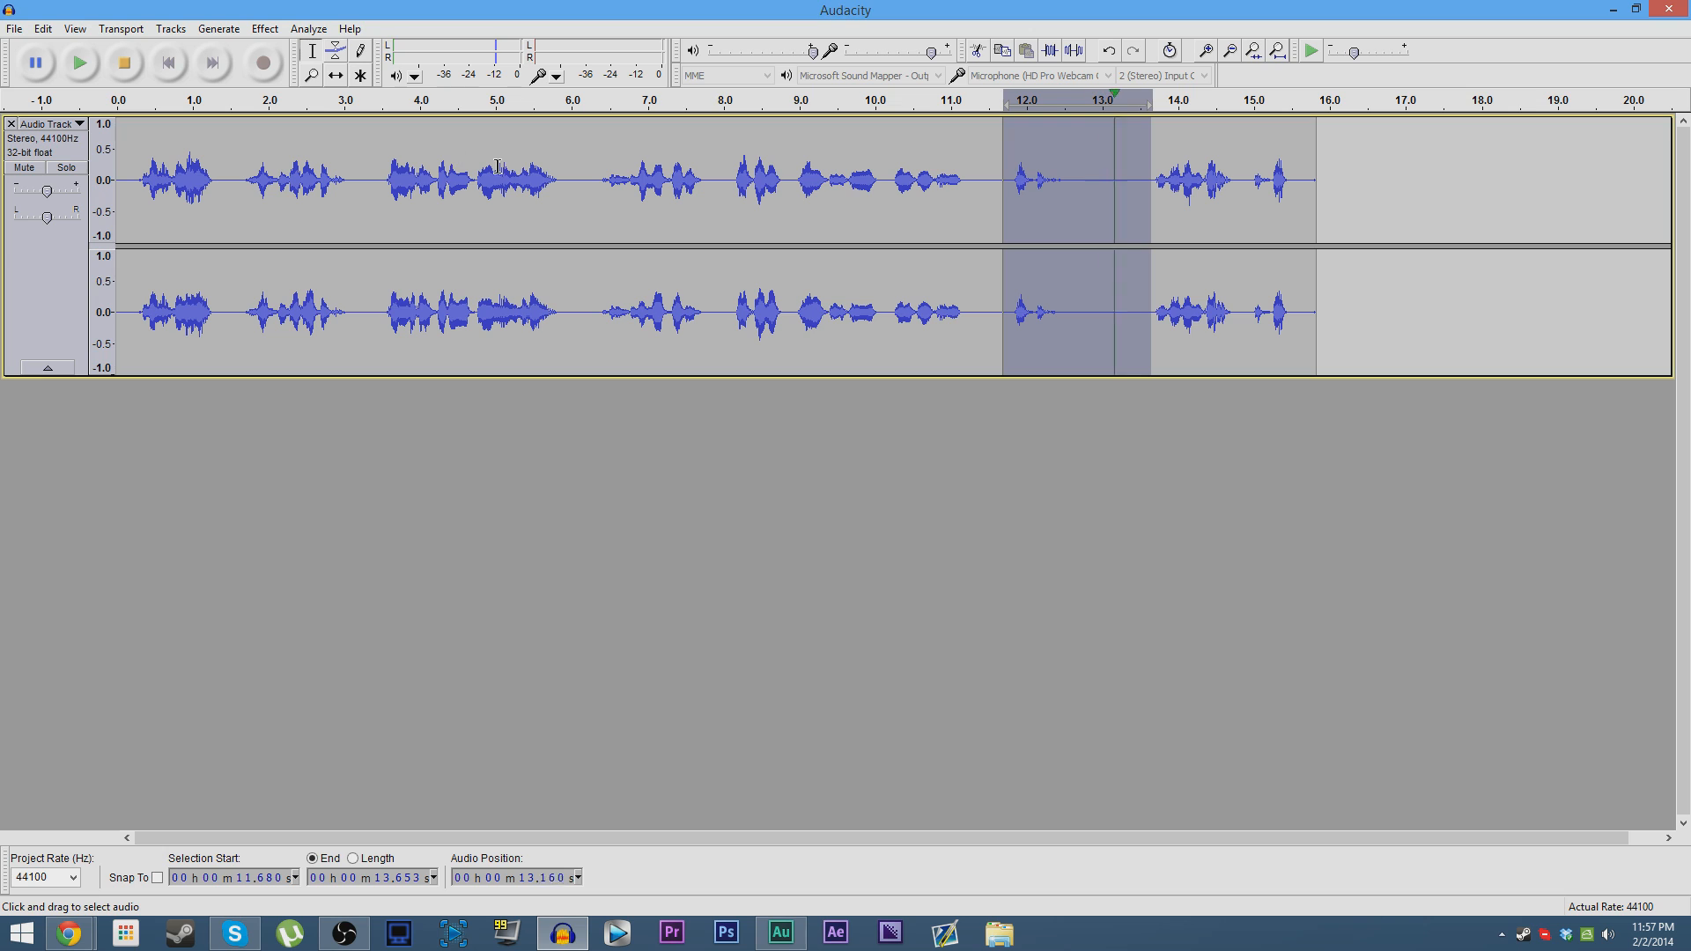
{"action": "key", "text": "Delete"}
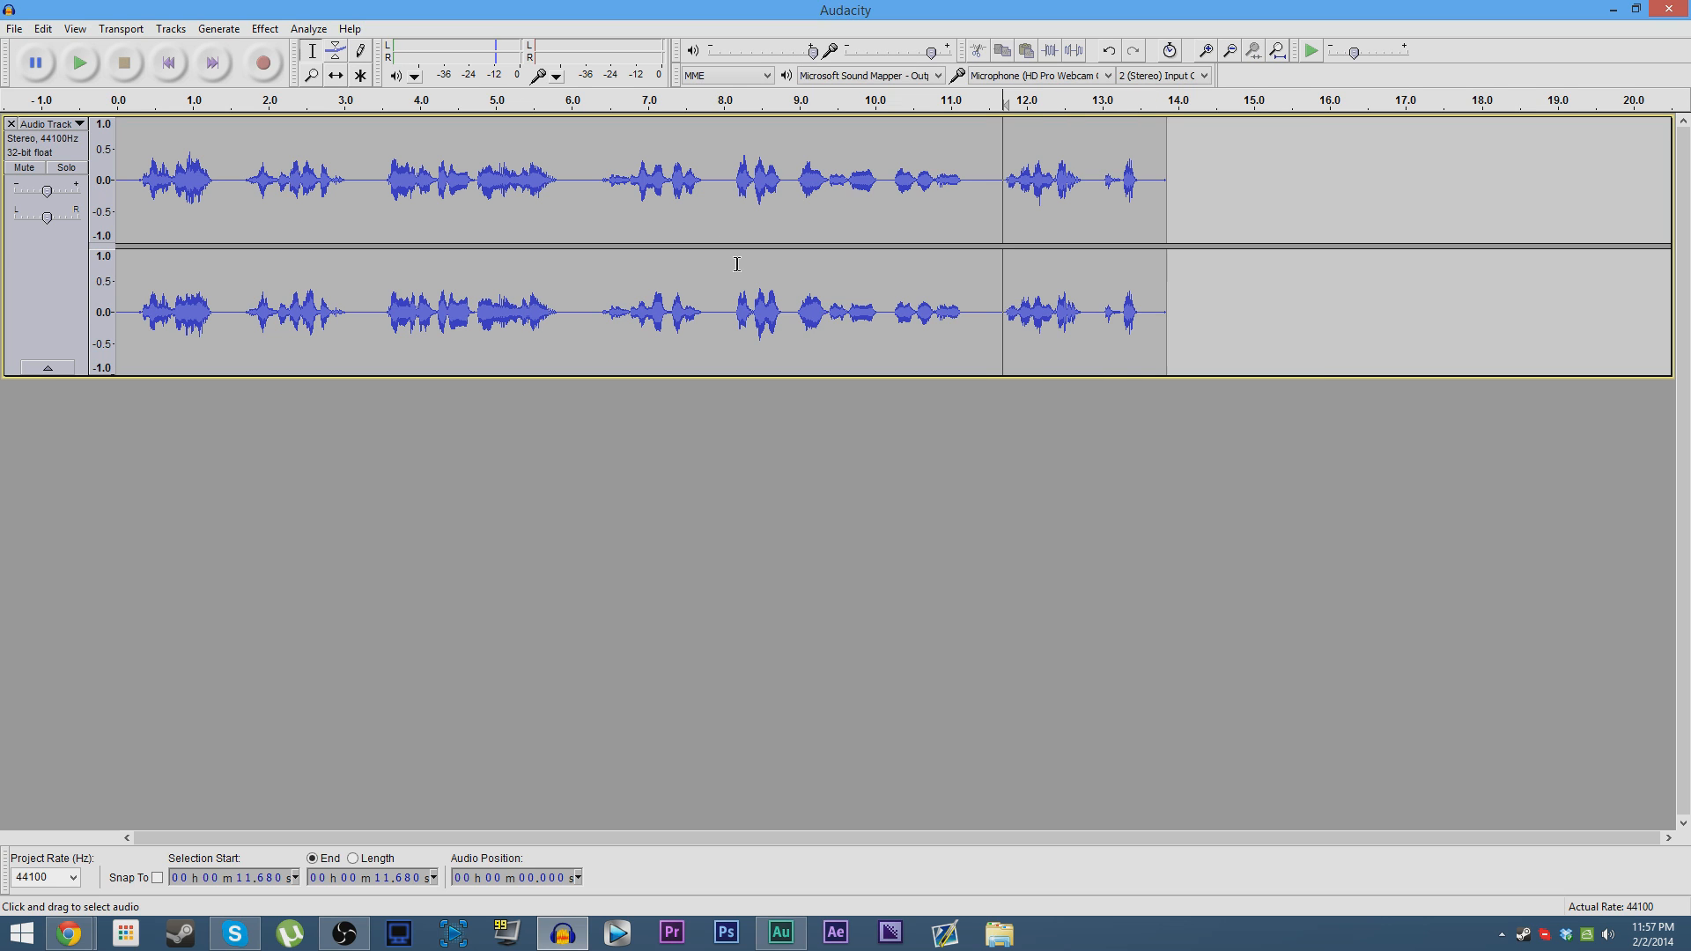
Select the whole voiceover and start exporting it to the horizon VO tut folder on the VoxRaid (F:) drive.
{"action": "left_click_drag", "start_coordinate": [1194, 217], "coordinate": [117, 217]}
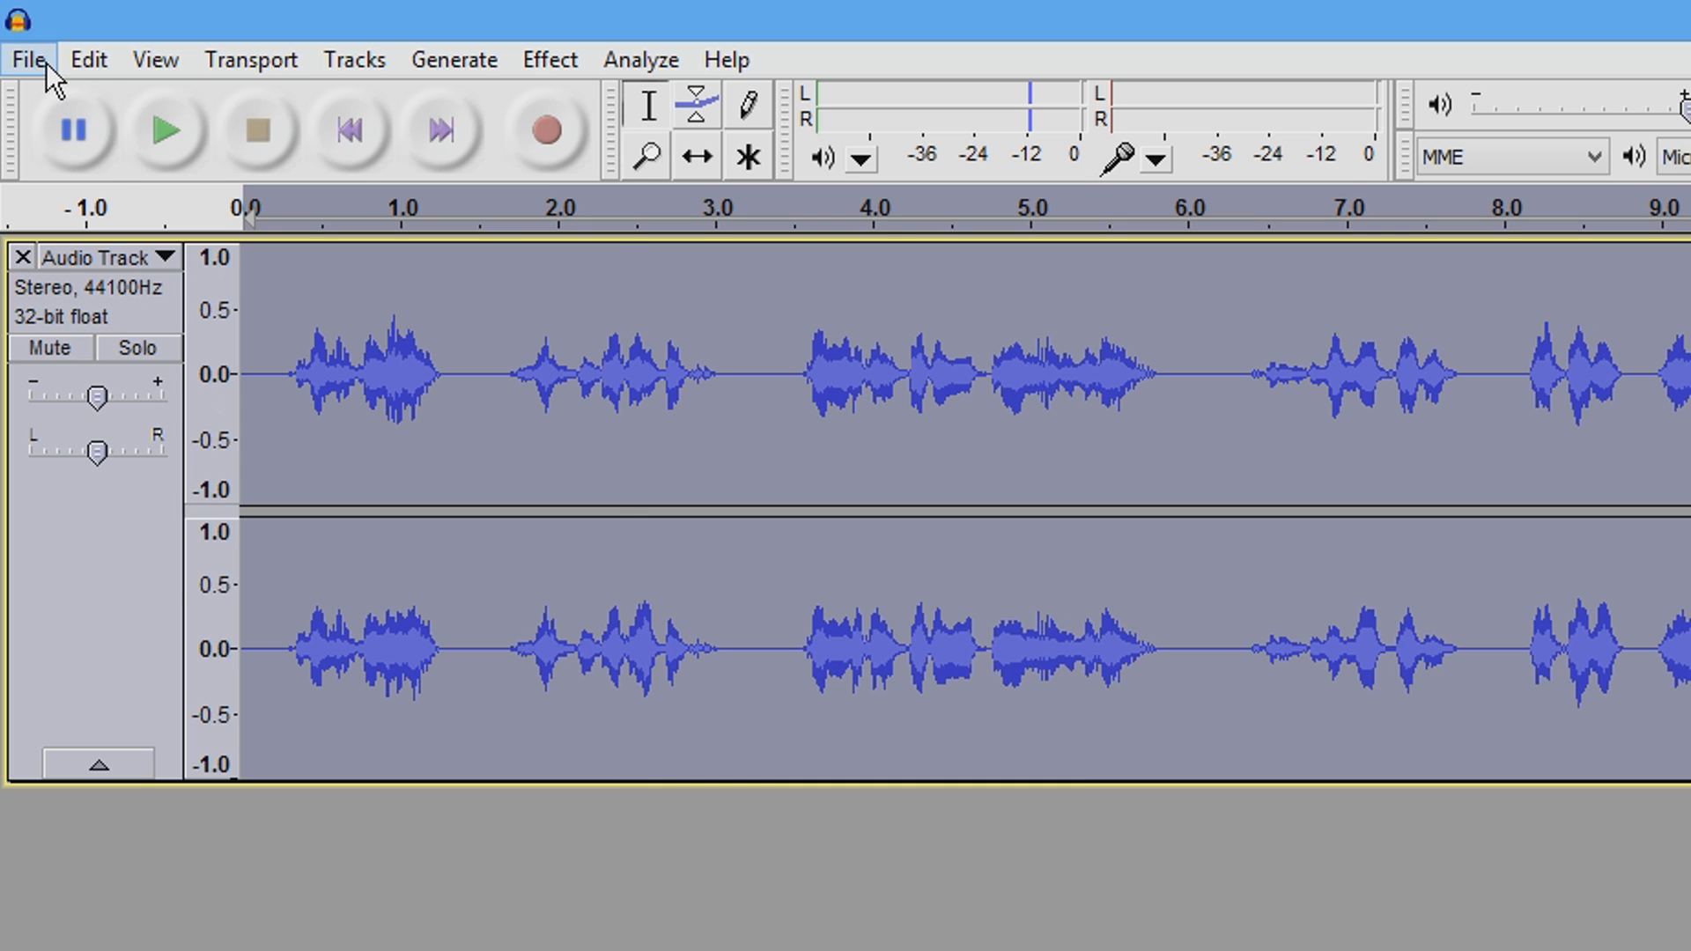
{"action": "left_click", "coordinate": [46, 61]}
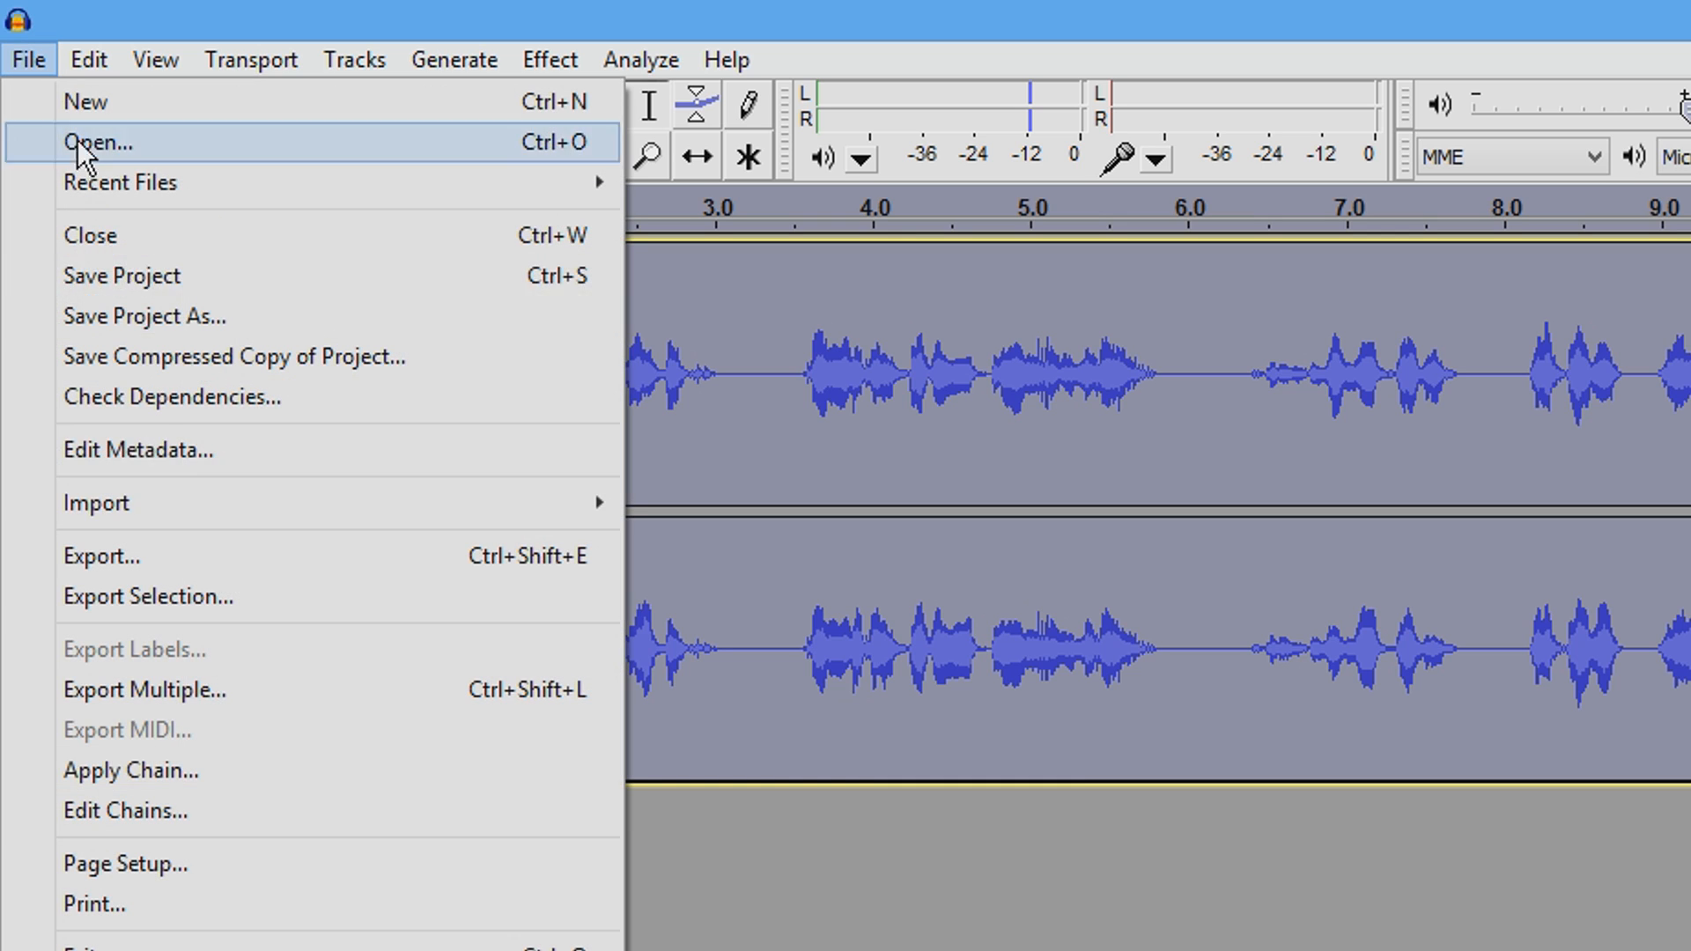
{"action": "left_click", "coordinate": [198, 542]}
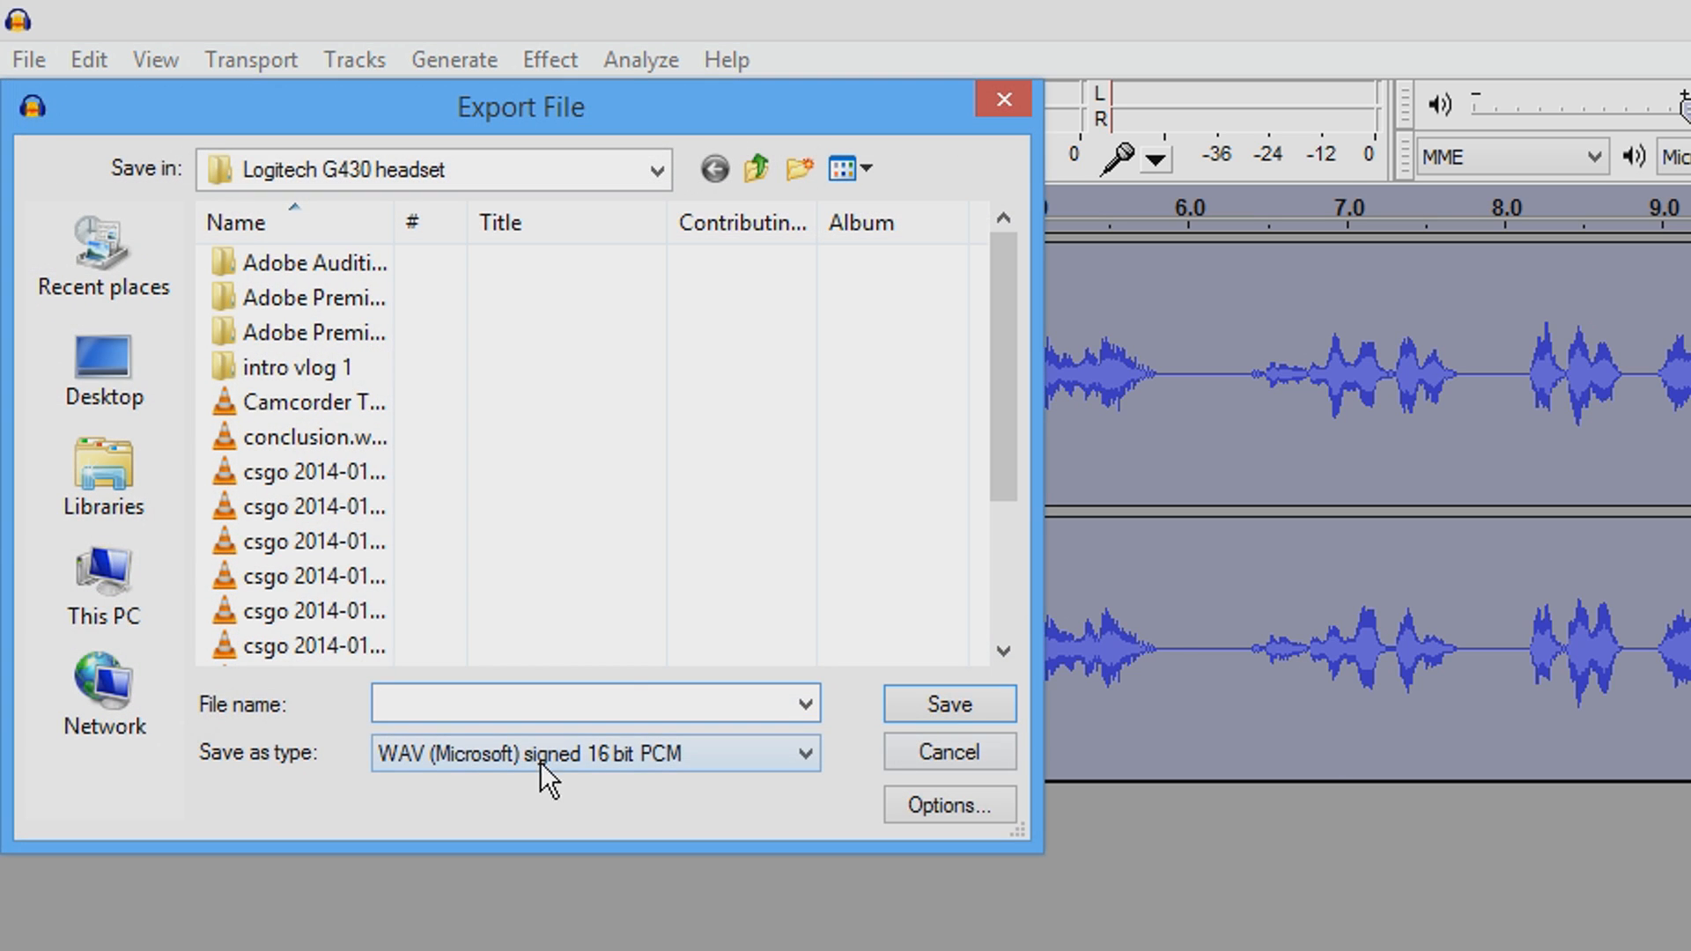
{"action": "left_click", "coordinate": [169, 566]}
{"action": "scroll", "coordinate": [398, 368], "scroll_direction": "down", "scroll_amount": 10}
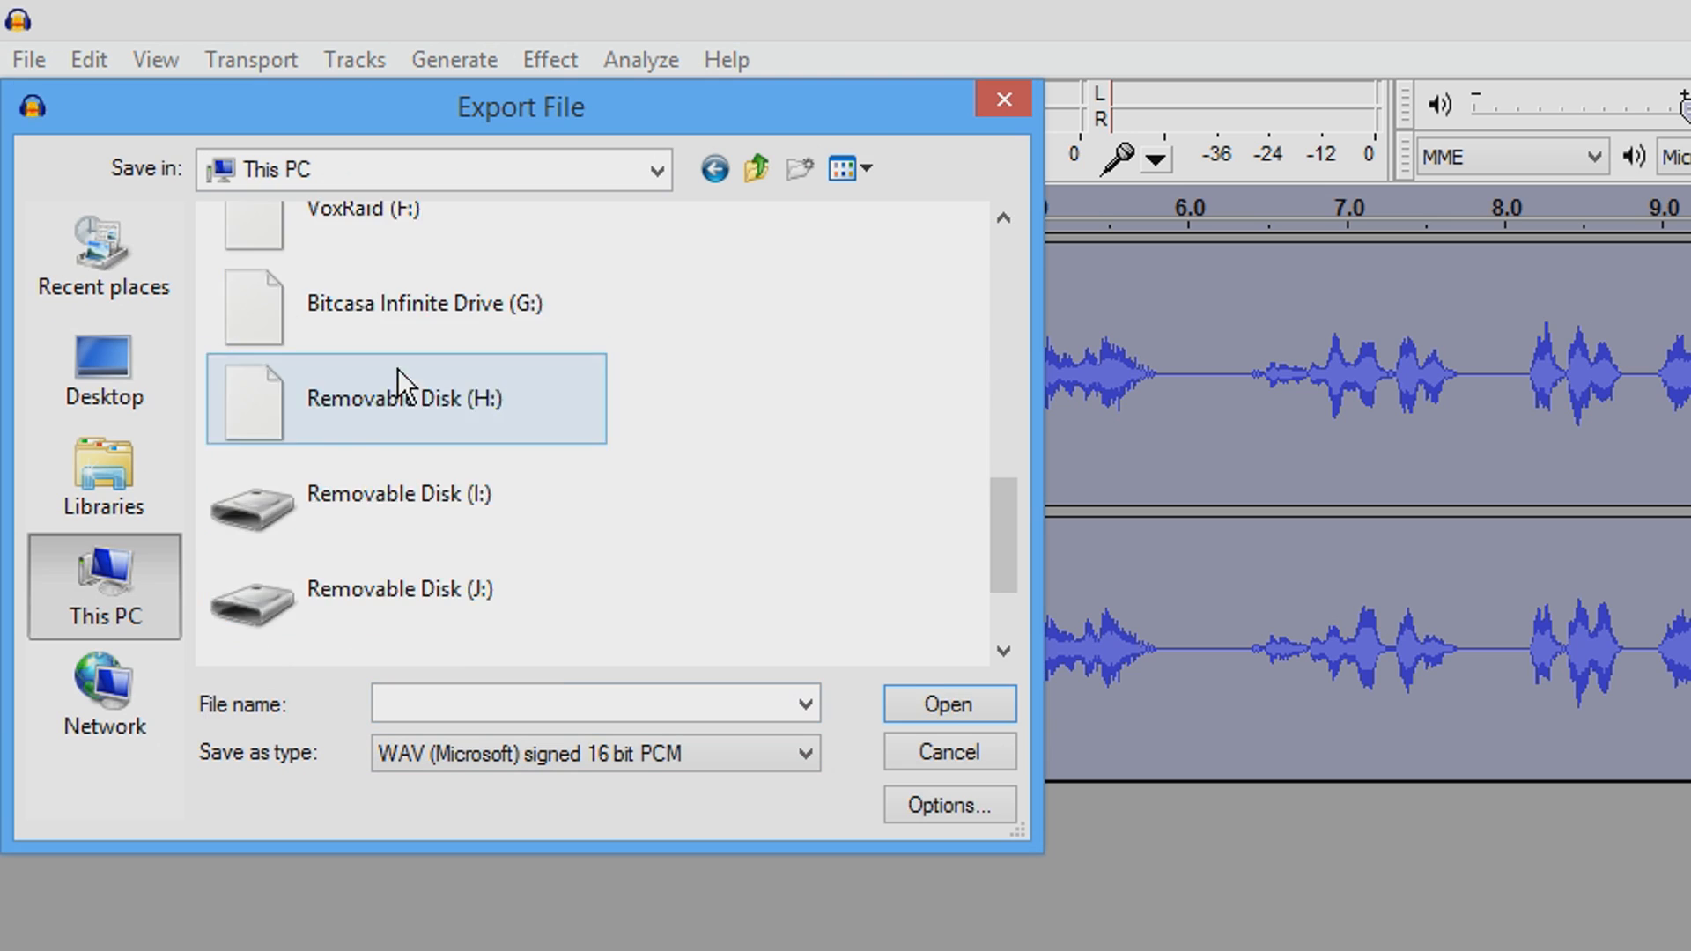
{"action": "scroll", "coordinate": [424, 410], "scroll_direction": "up", "scroll_amount": 3}
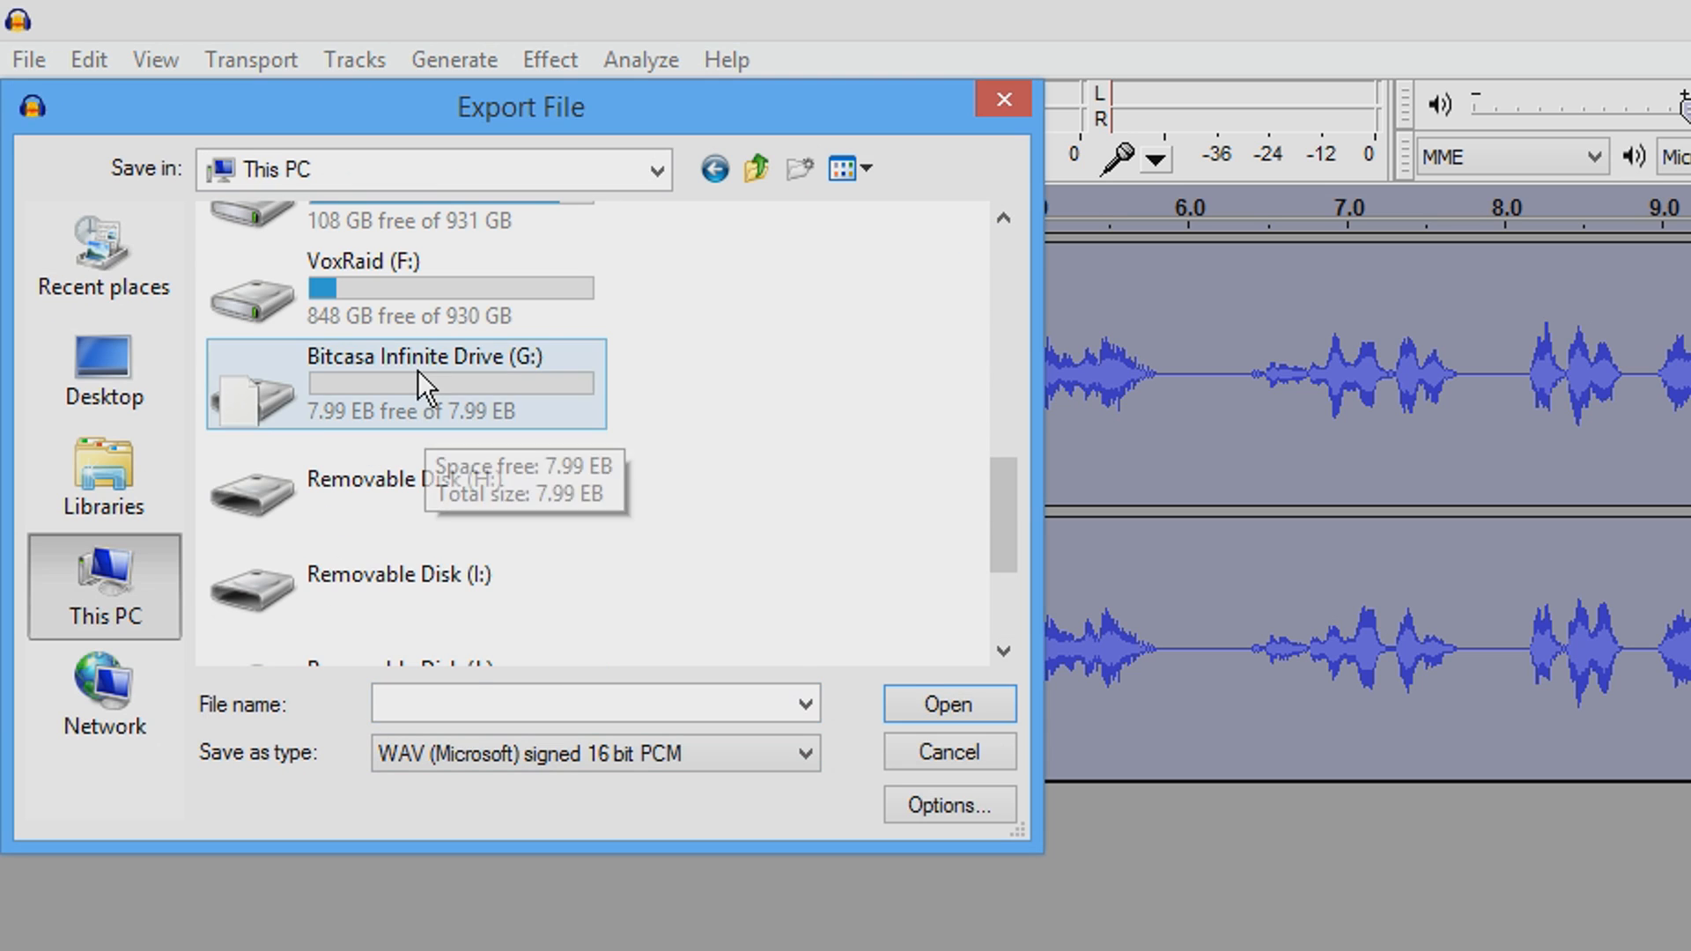
{"action": "double_click", "coordinate": [431, 309]}
{"action": "double_click", "coordinate": [419, 271]}
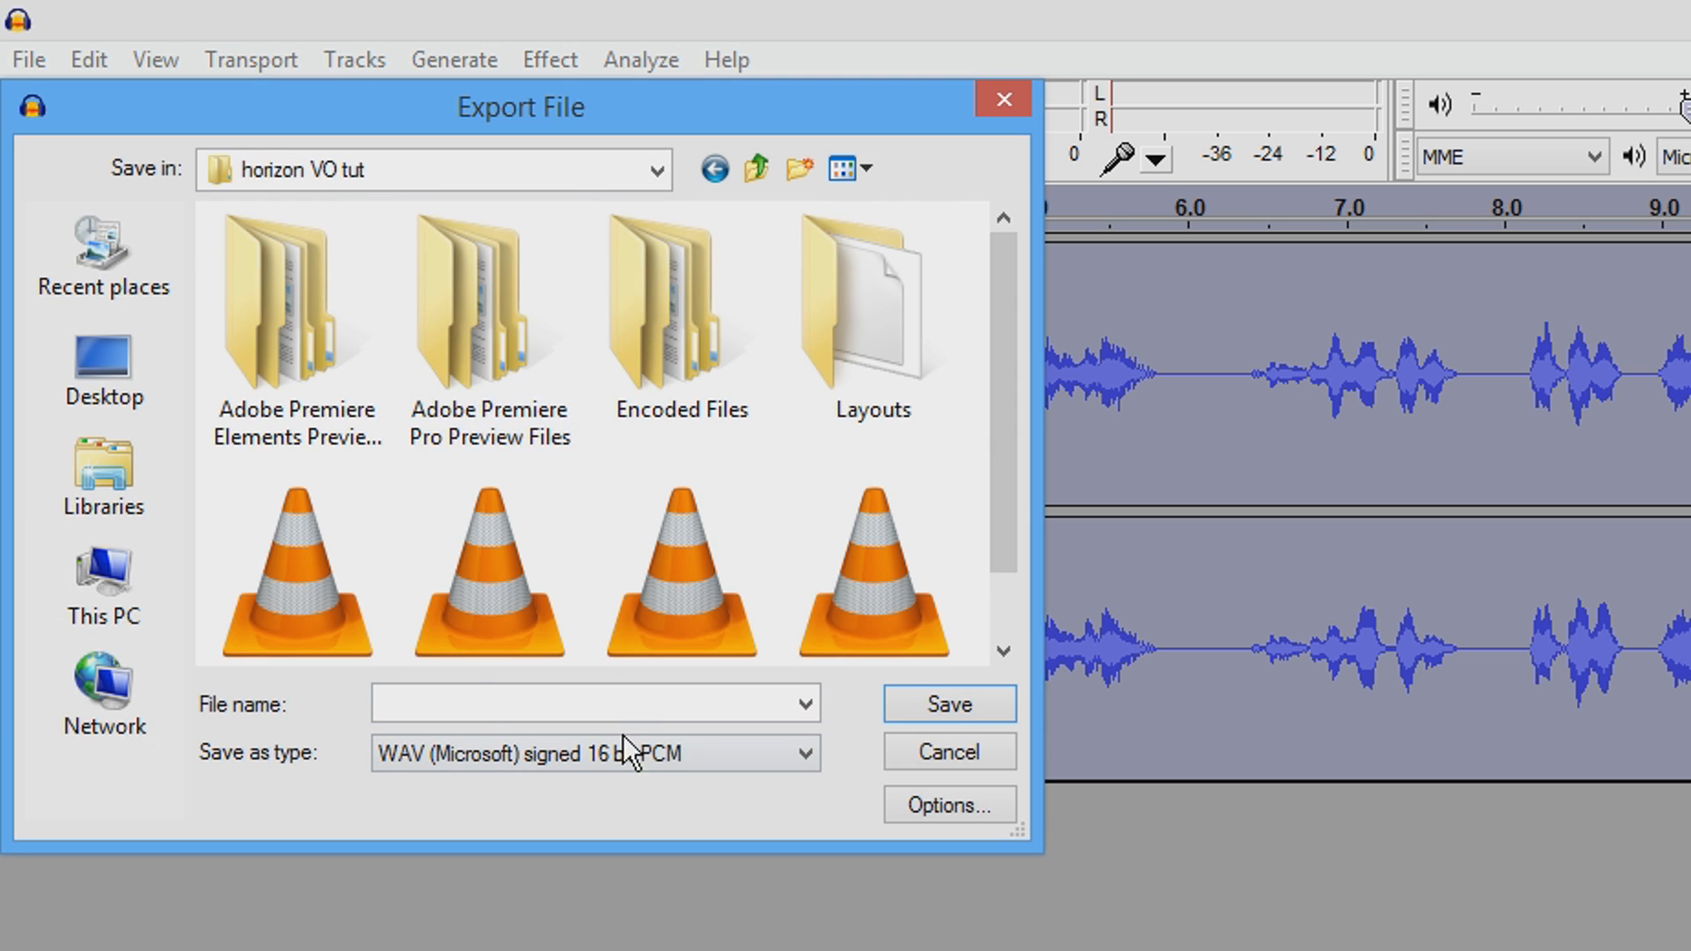
Name the export Voiceover and save it as WAV (Microsoft) signed 16 bit PCM.
{"action": "left_click", "coordinate": [622, 706]}
{"action": "type", "text": "Voiceover"}
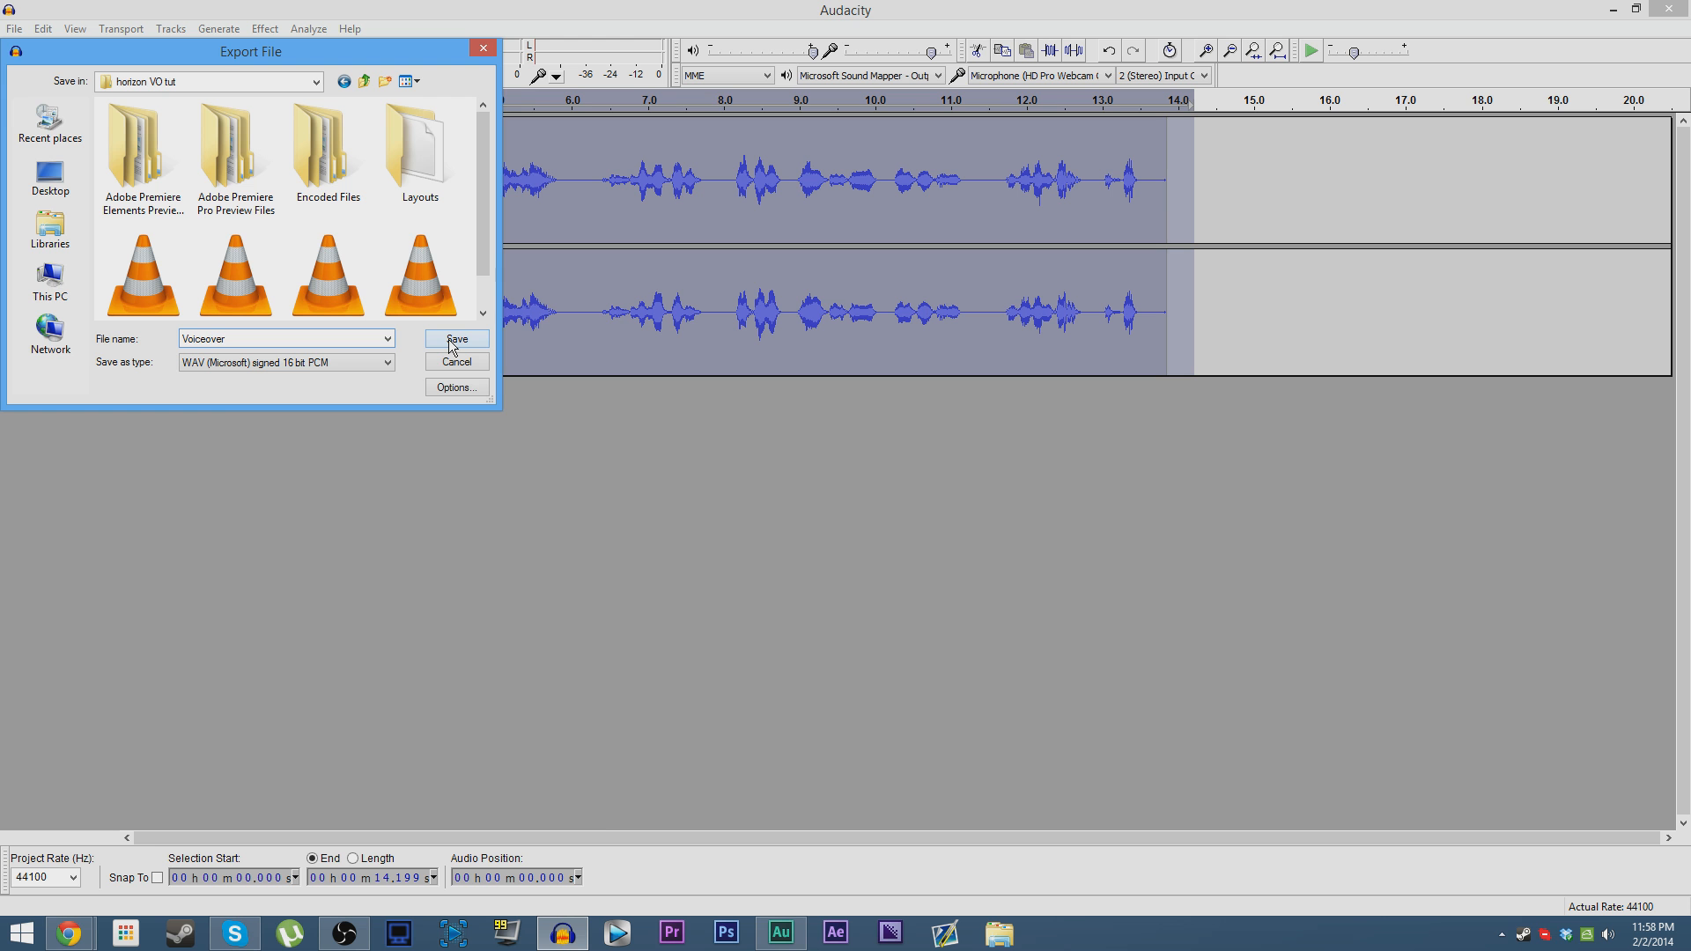
{"action": "left_click", "coordinate": [937, 709]}
{"action": "left_click", "coordinate": [1121, 845]}
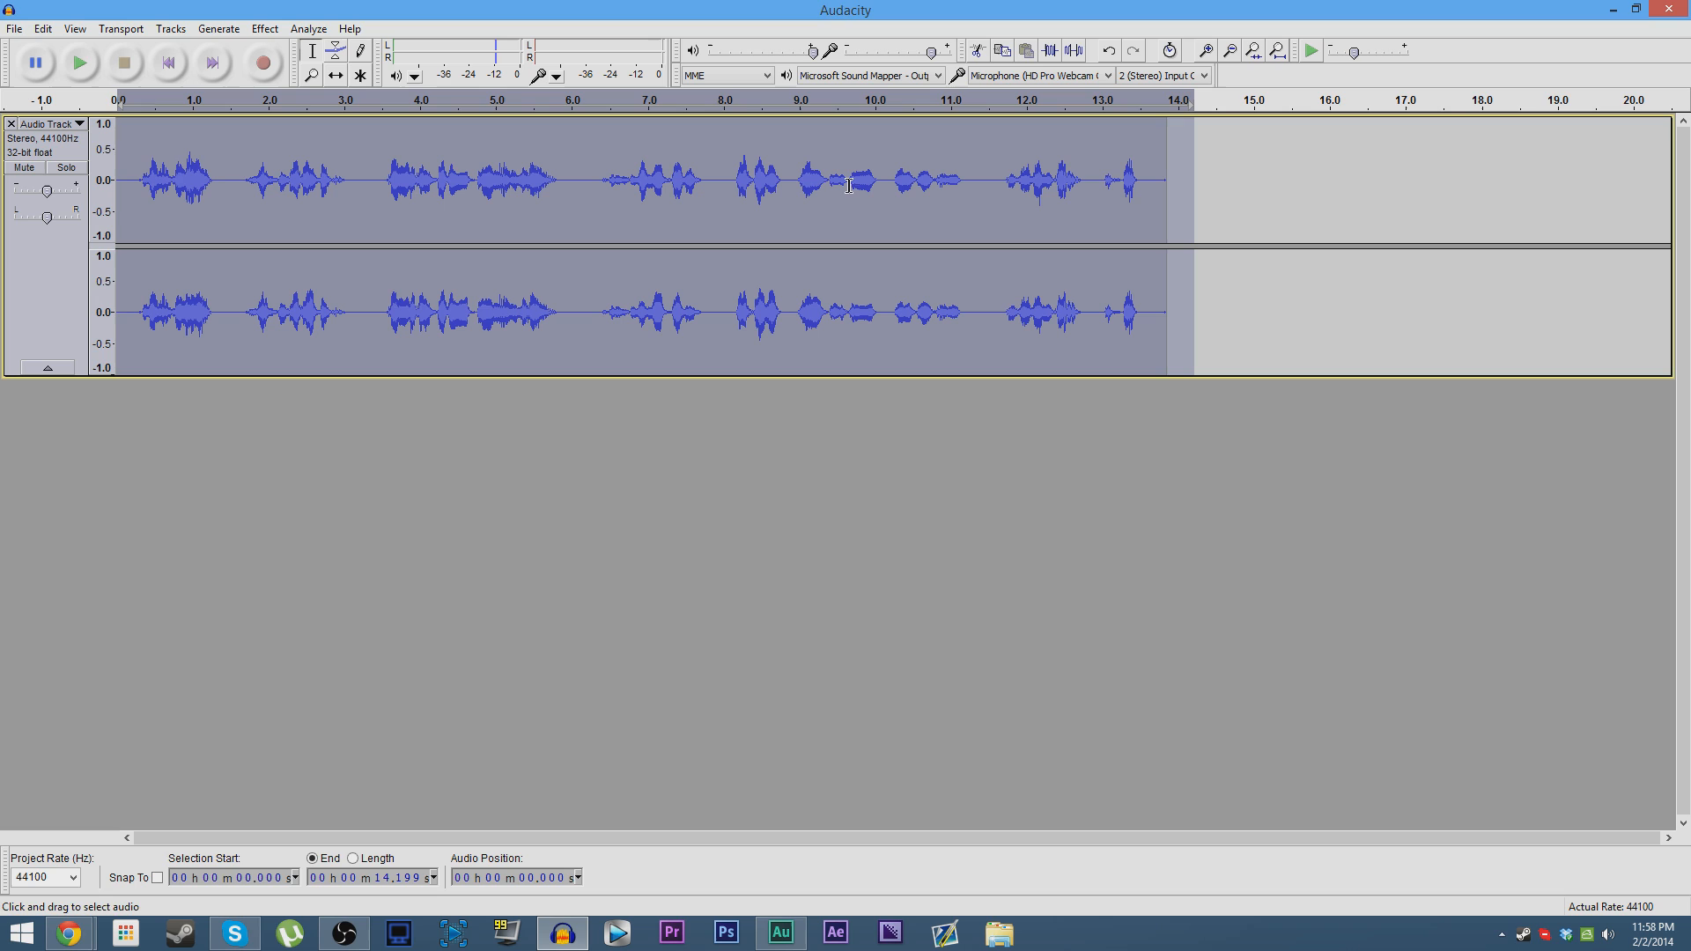
Remove the voiceover track from the project and close the audio editor without saving changes.
{"action": "left_click", "coordinate": [22, 127]}
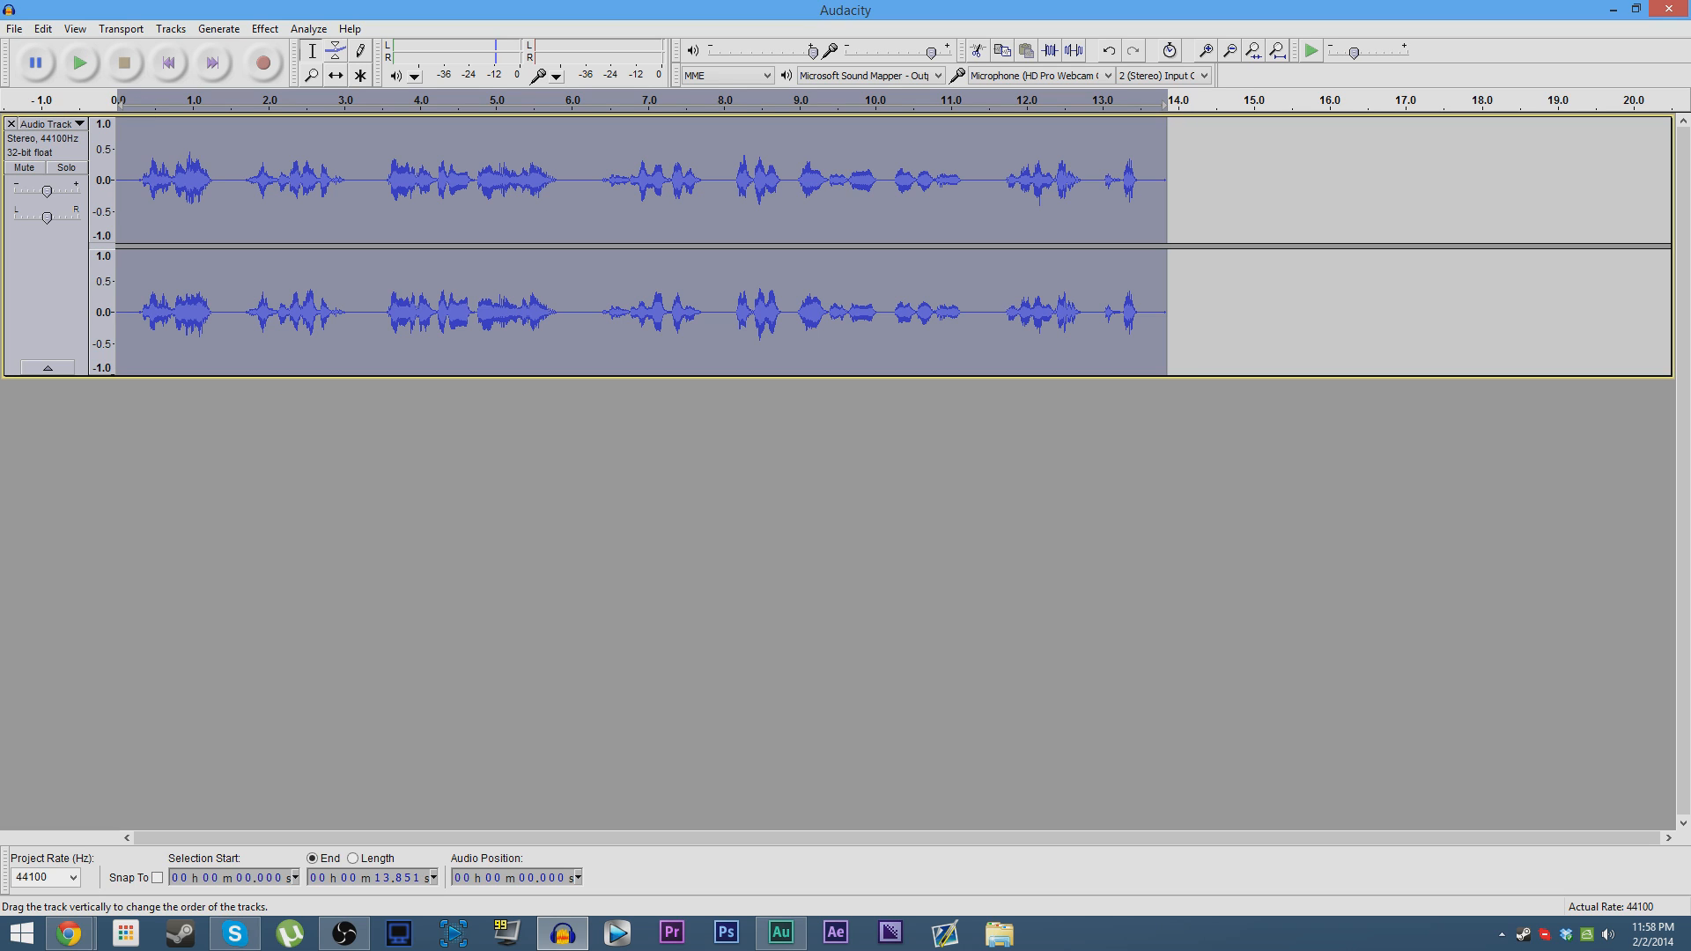
{"action": "left_click", "coordinate": [11, 124]}
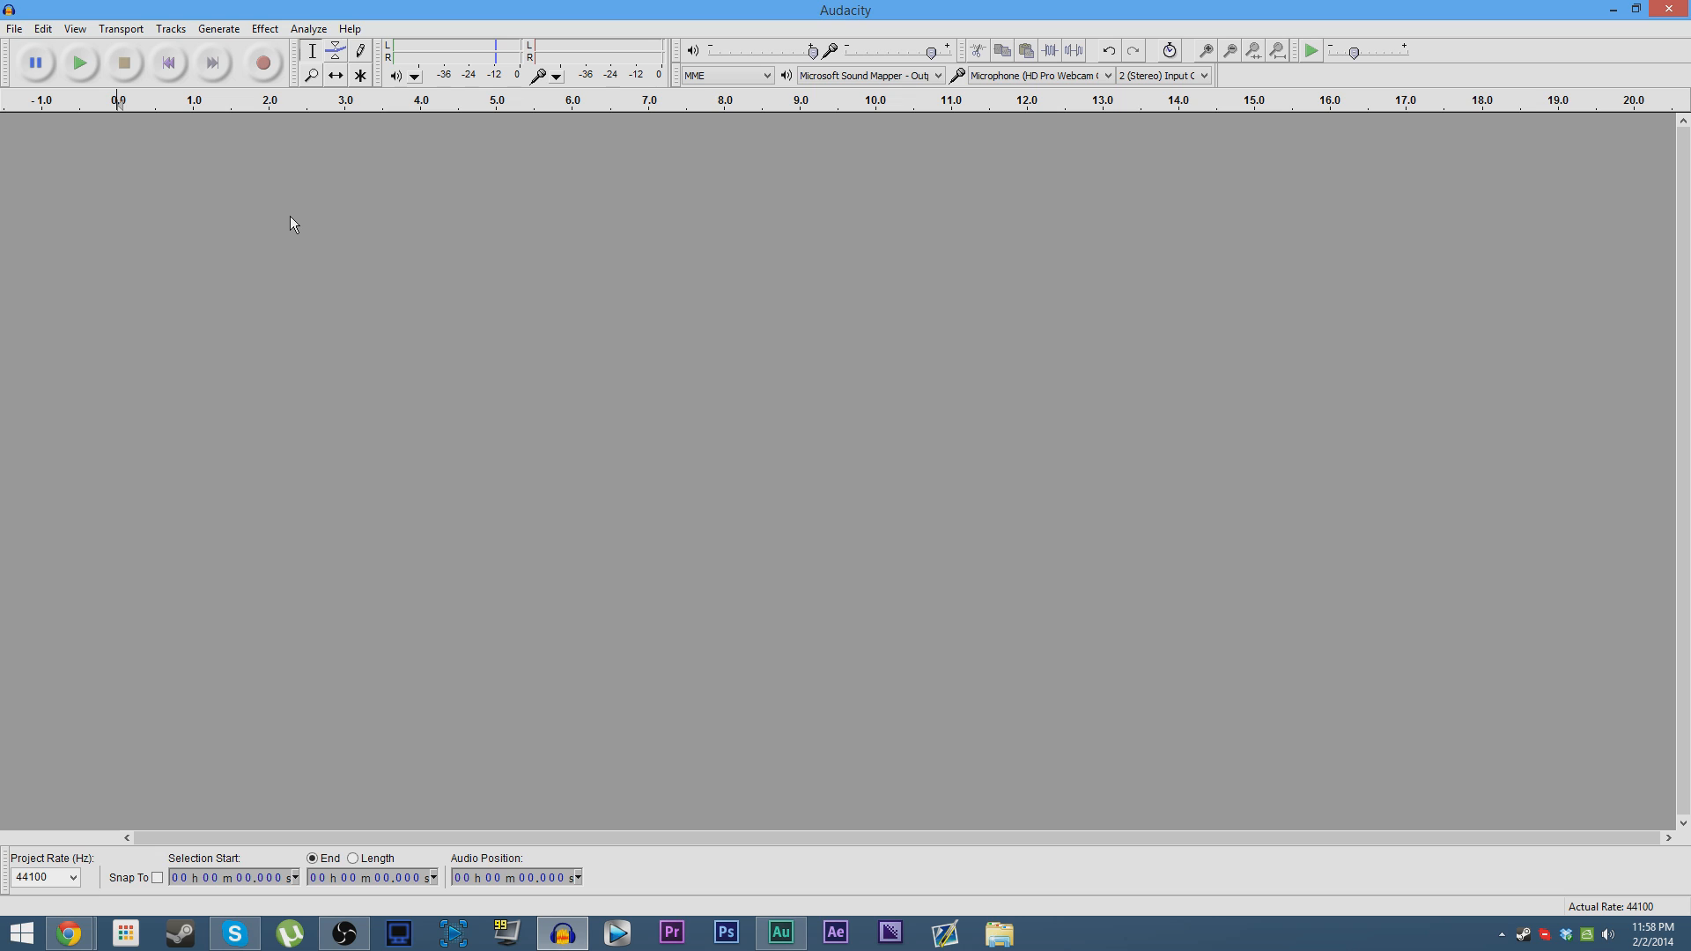
{"action": "left_click", "coordinate": [344, 934]}
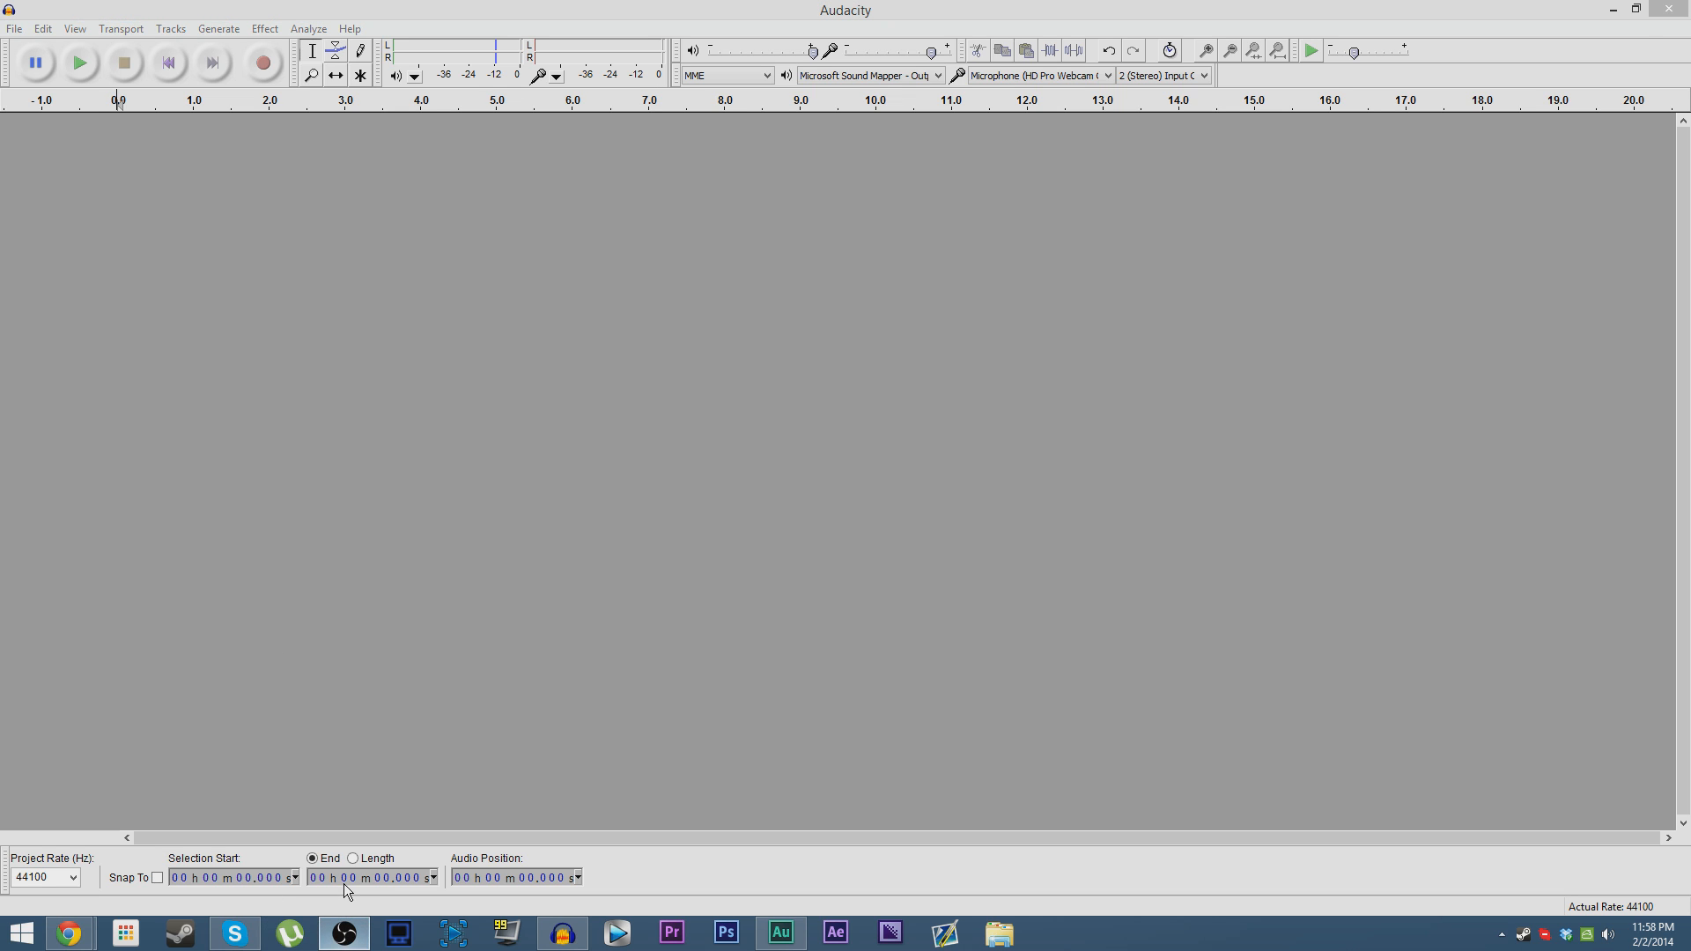
{"action": "left_click", "coordinate": [601, 701]}
{"action": "key", "text": "alt+F4"}
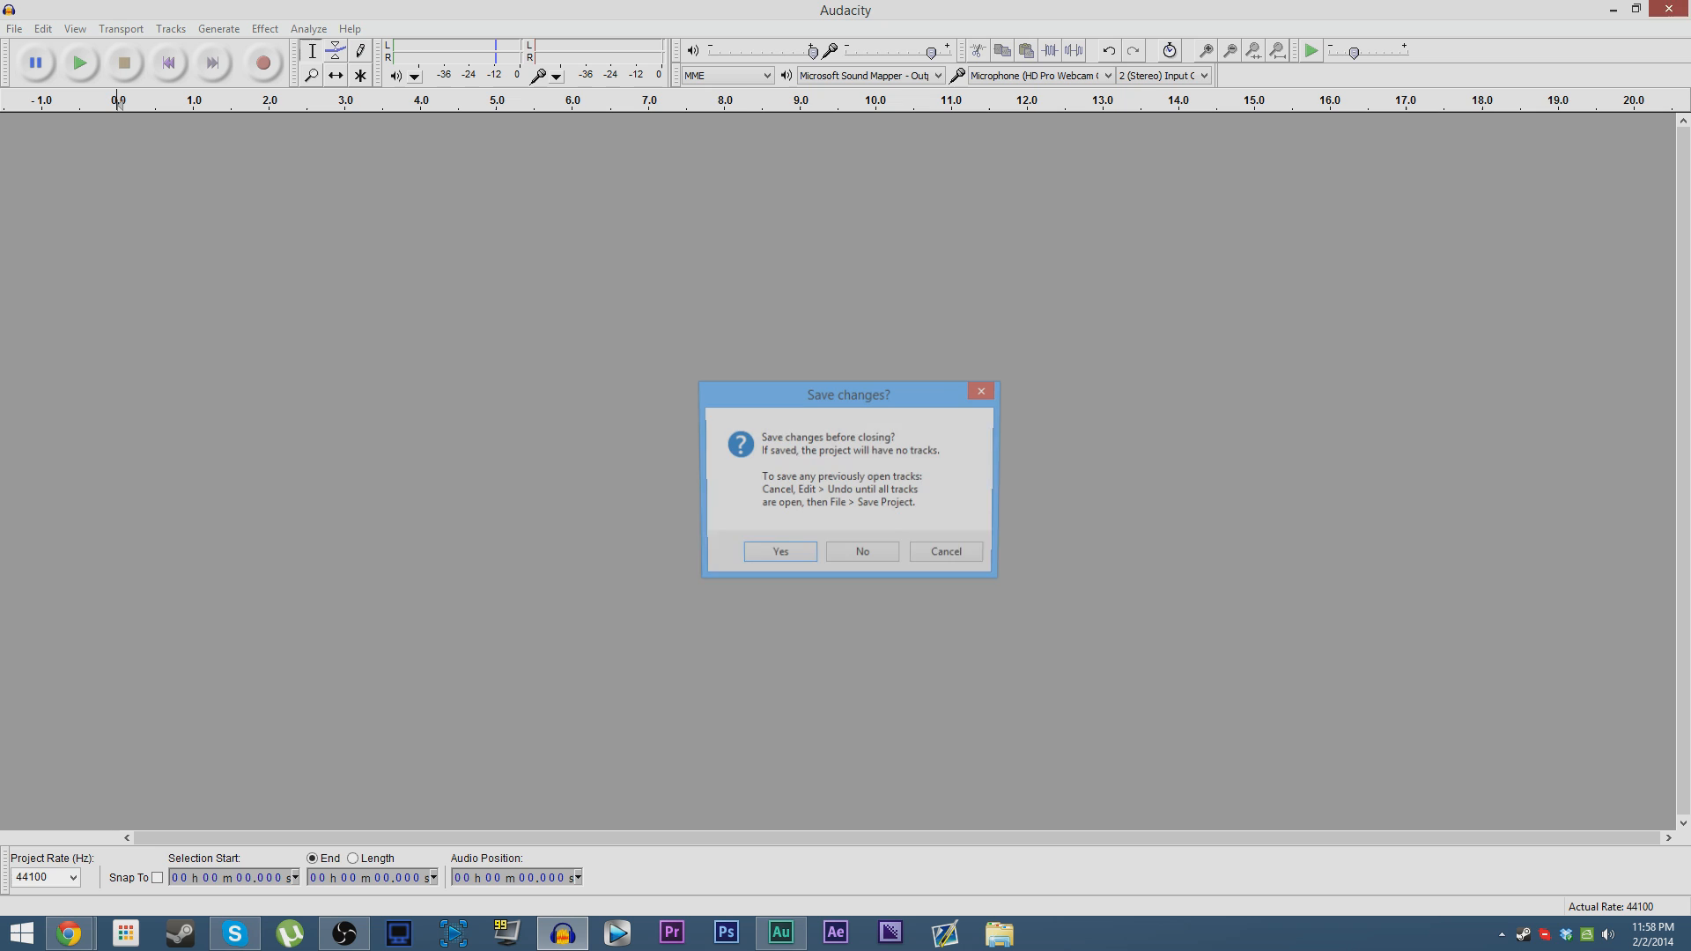
{"action": "left_click", "coordinate": [870, 553]}
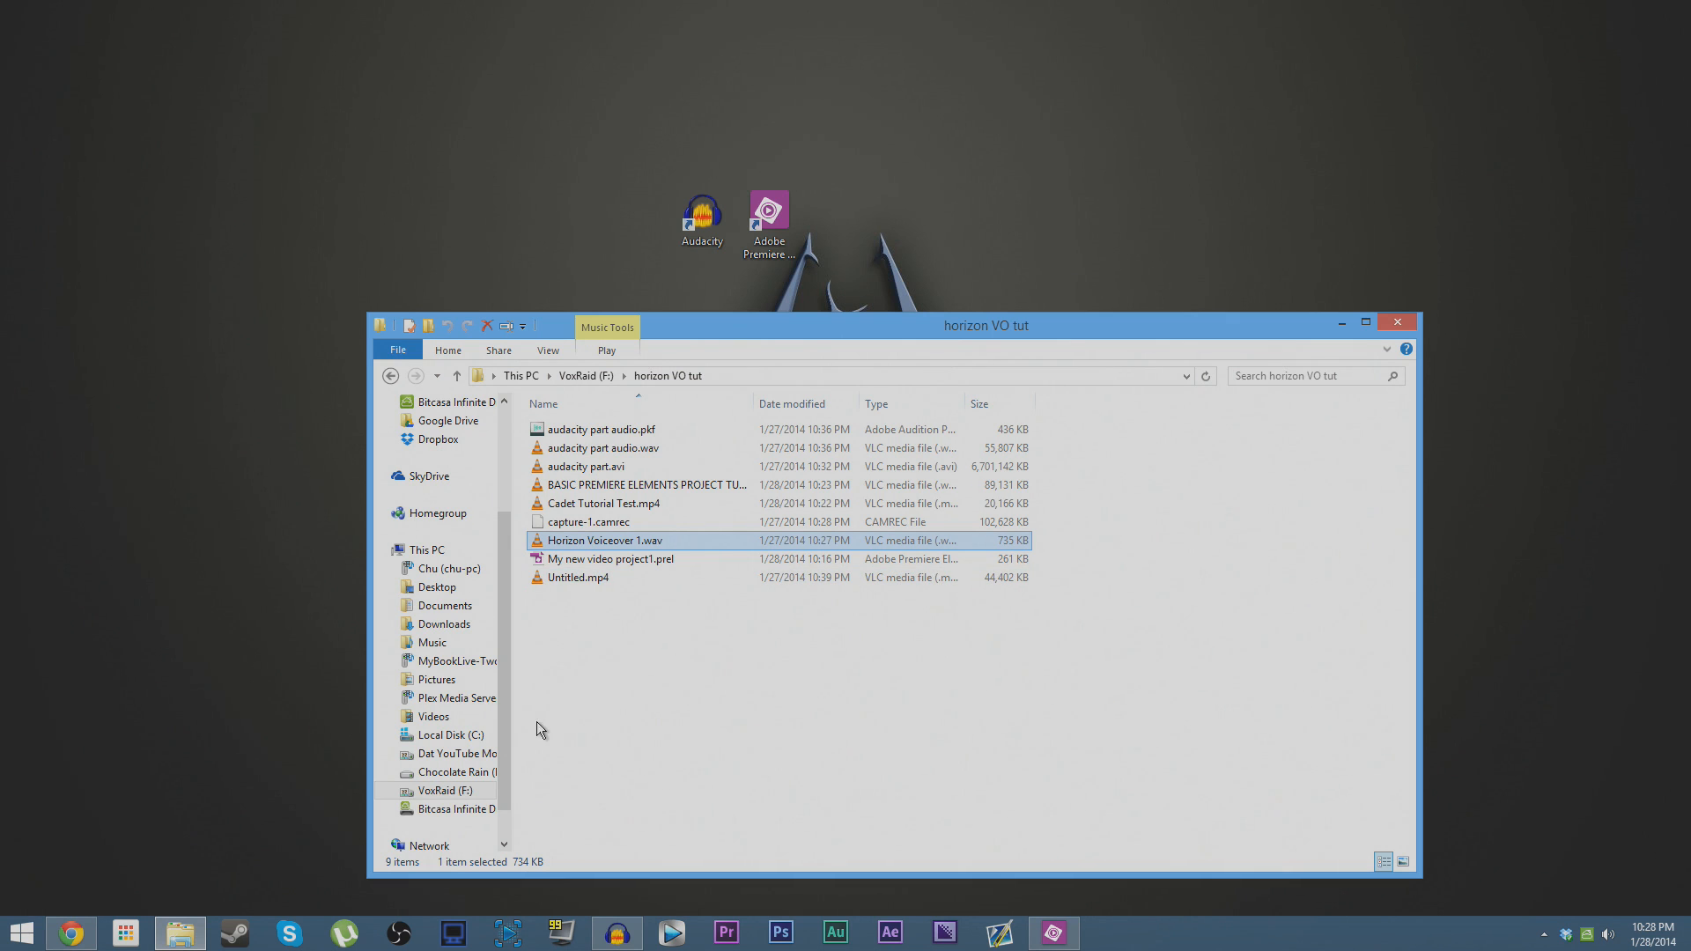
{"action": "mouse_move", "coordinate": [671, 544]}
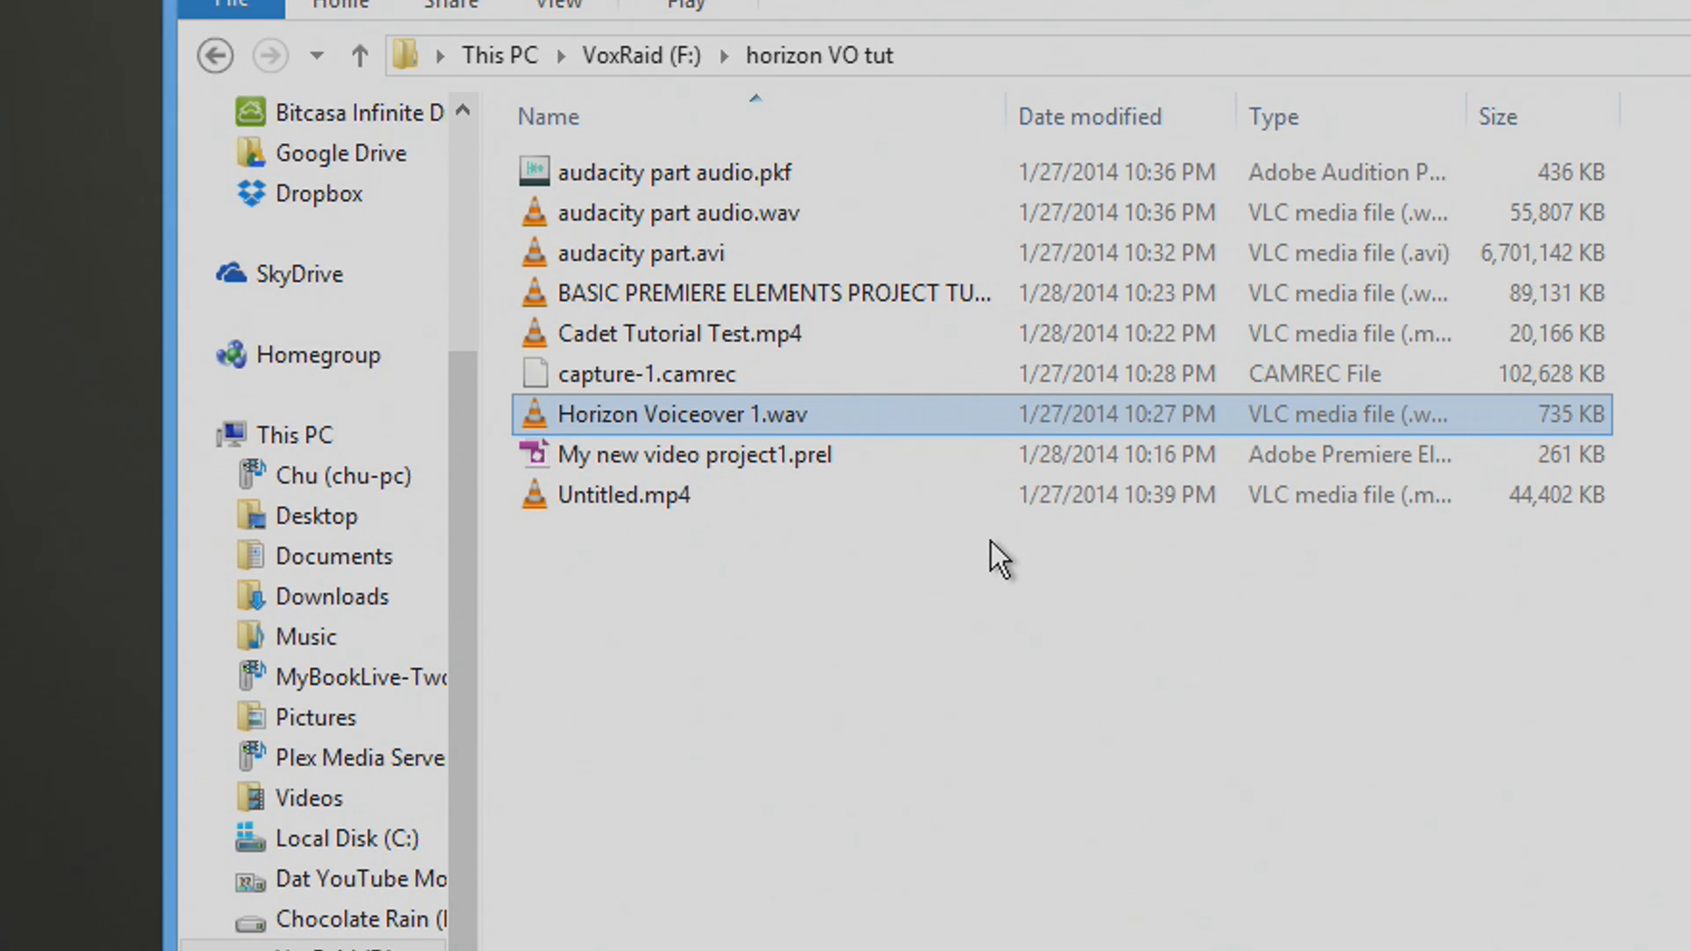
Switch to the video project and add Horizon Voiceover 1.wav from the horizon VO tut folder to the project assets.
{"action": "left_click", "coordinate": [1074, 941]}
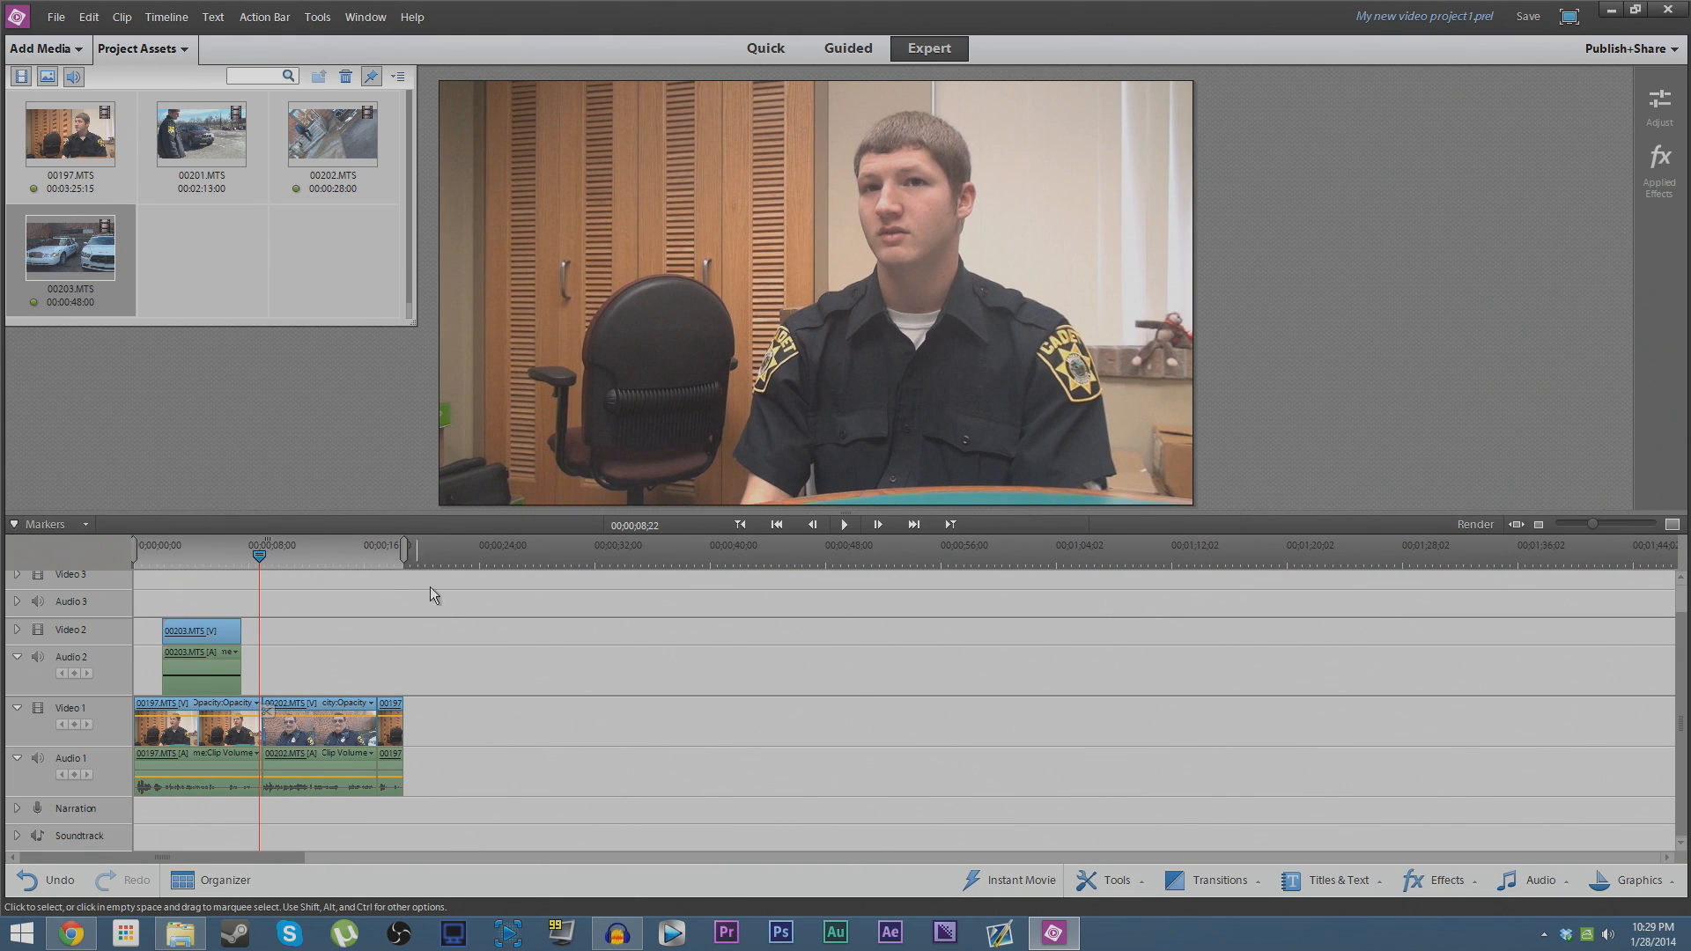
{"action": "left_click", "coordinate": [178, 935]}
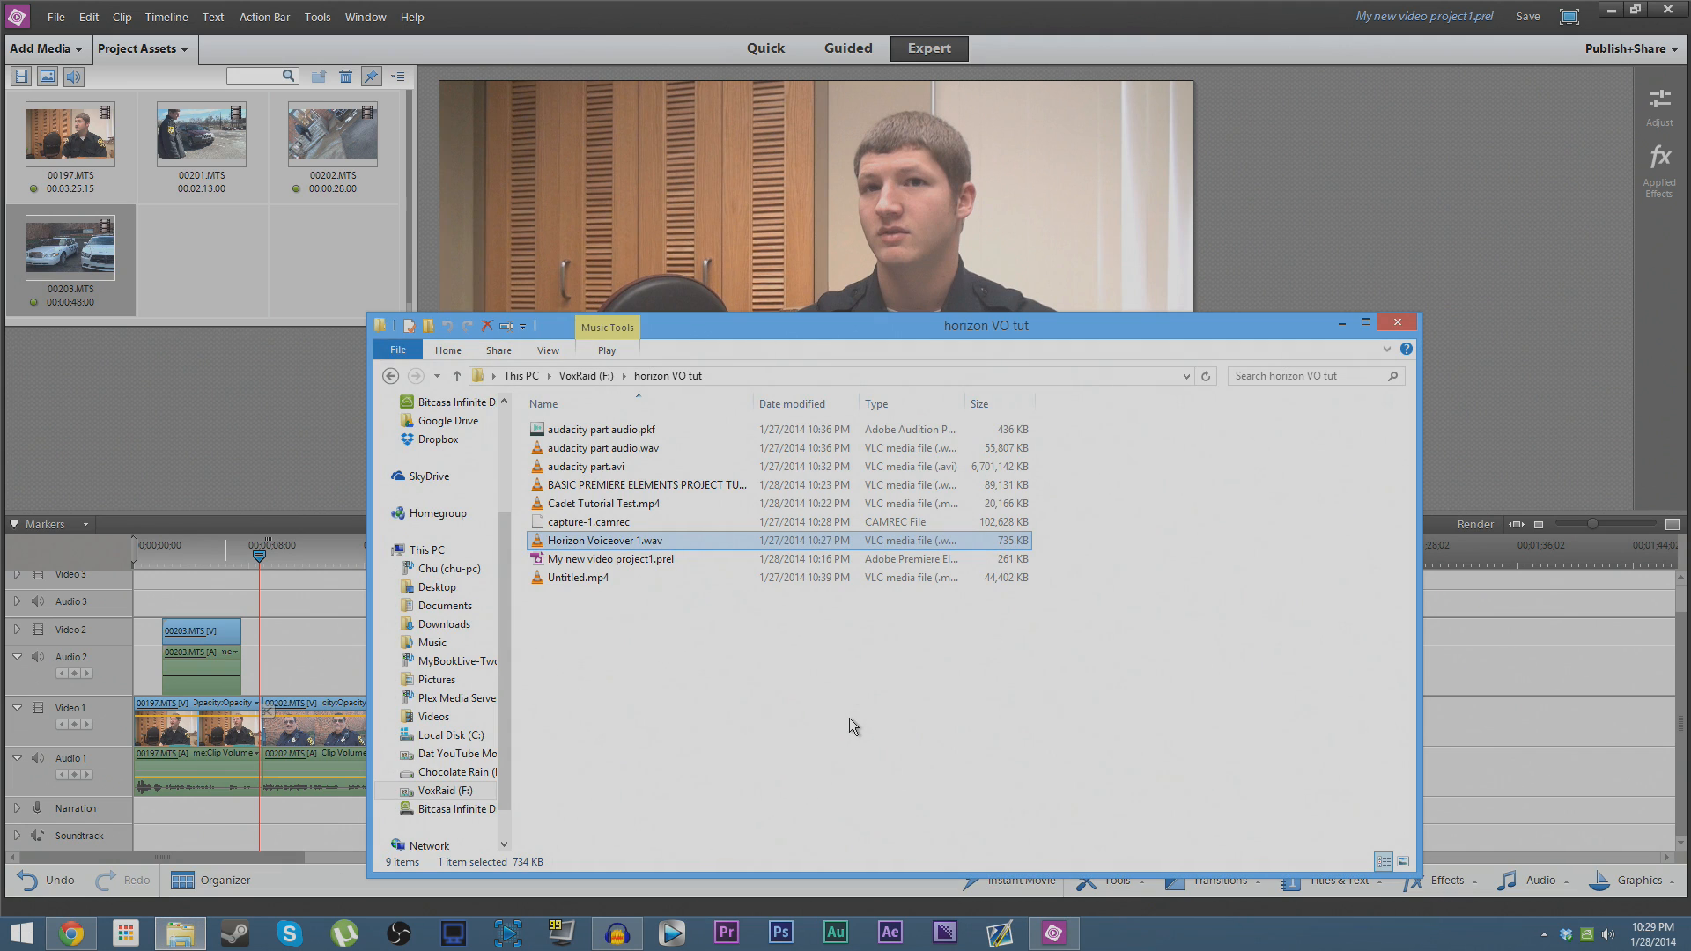
{"action": "left_click", "coordinate": [999, 155]}
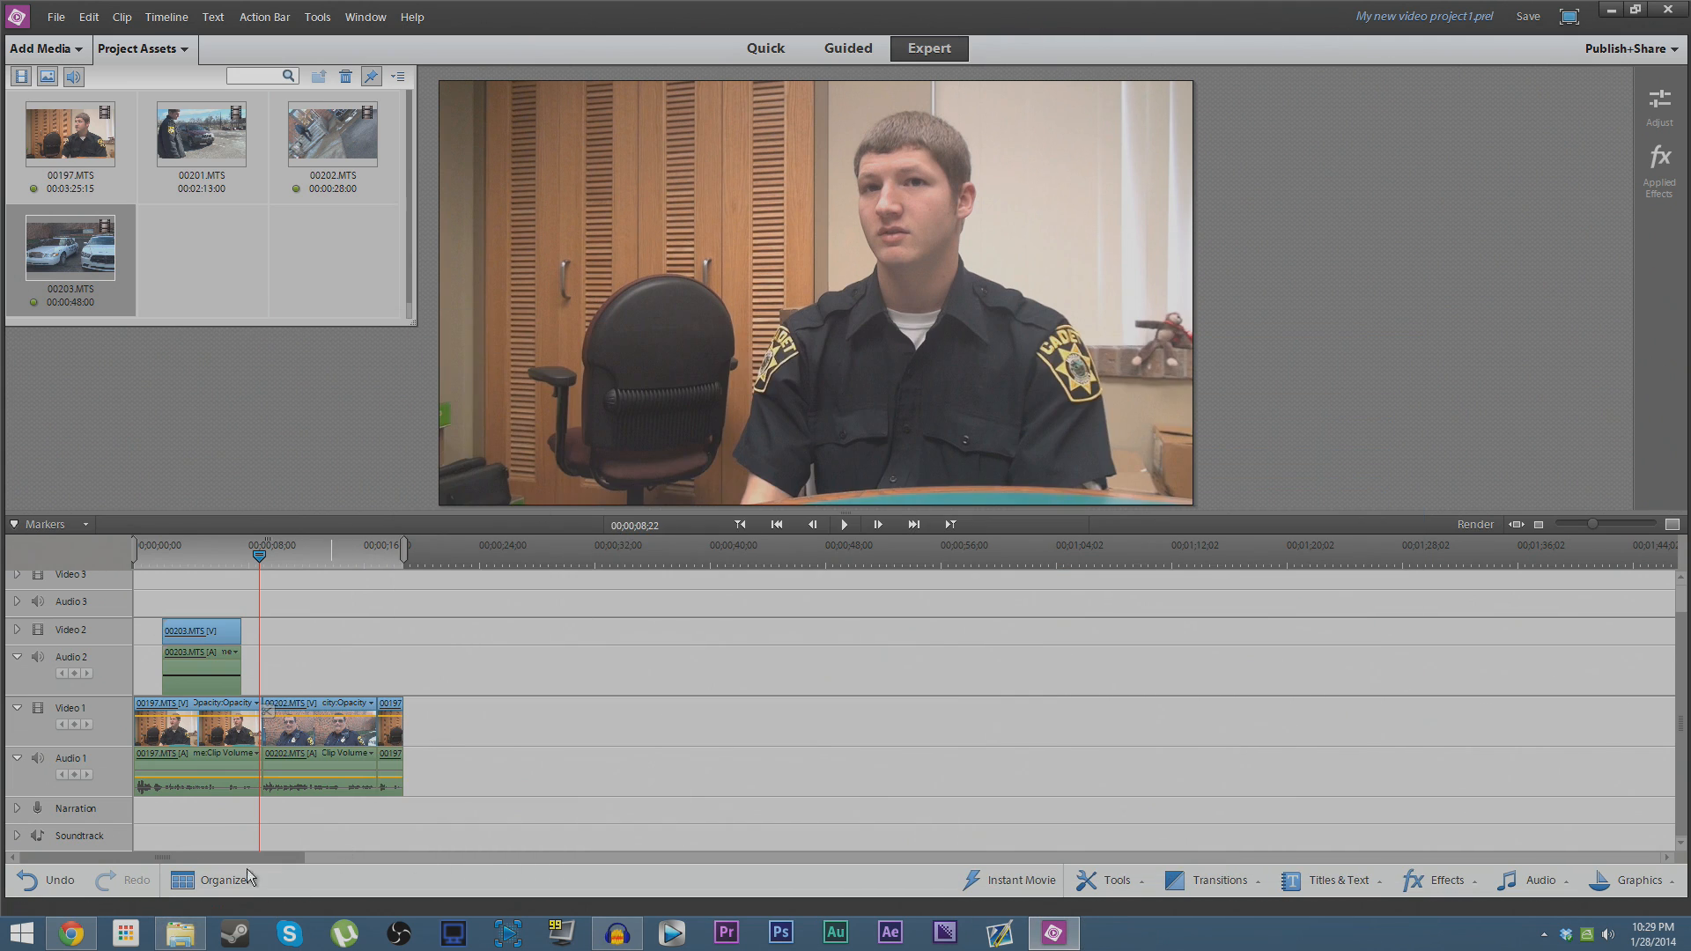
{"action": "left_click", "coordinate": [178, 938]}
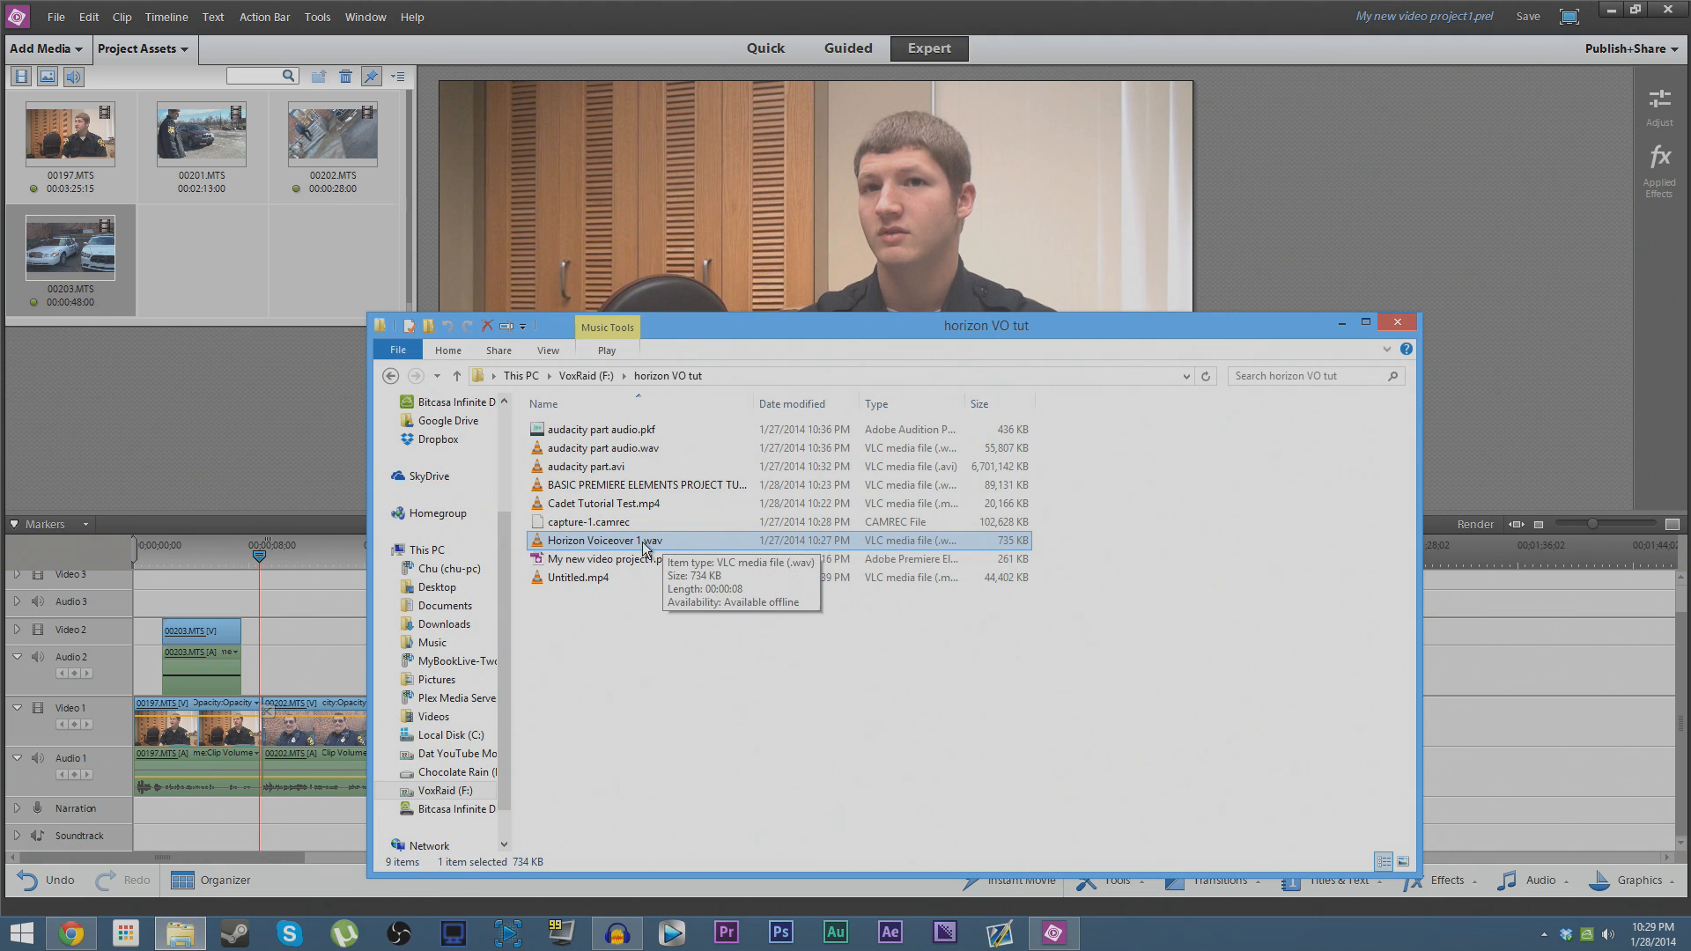
{"action": "left_click_drag", "start_coordinate": [848, 326], "coordinate": [969, 213]}
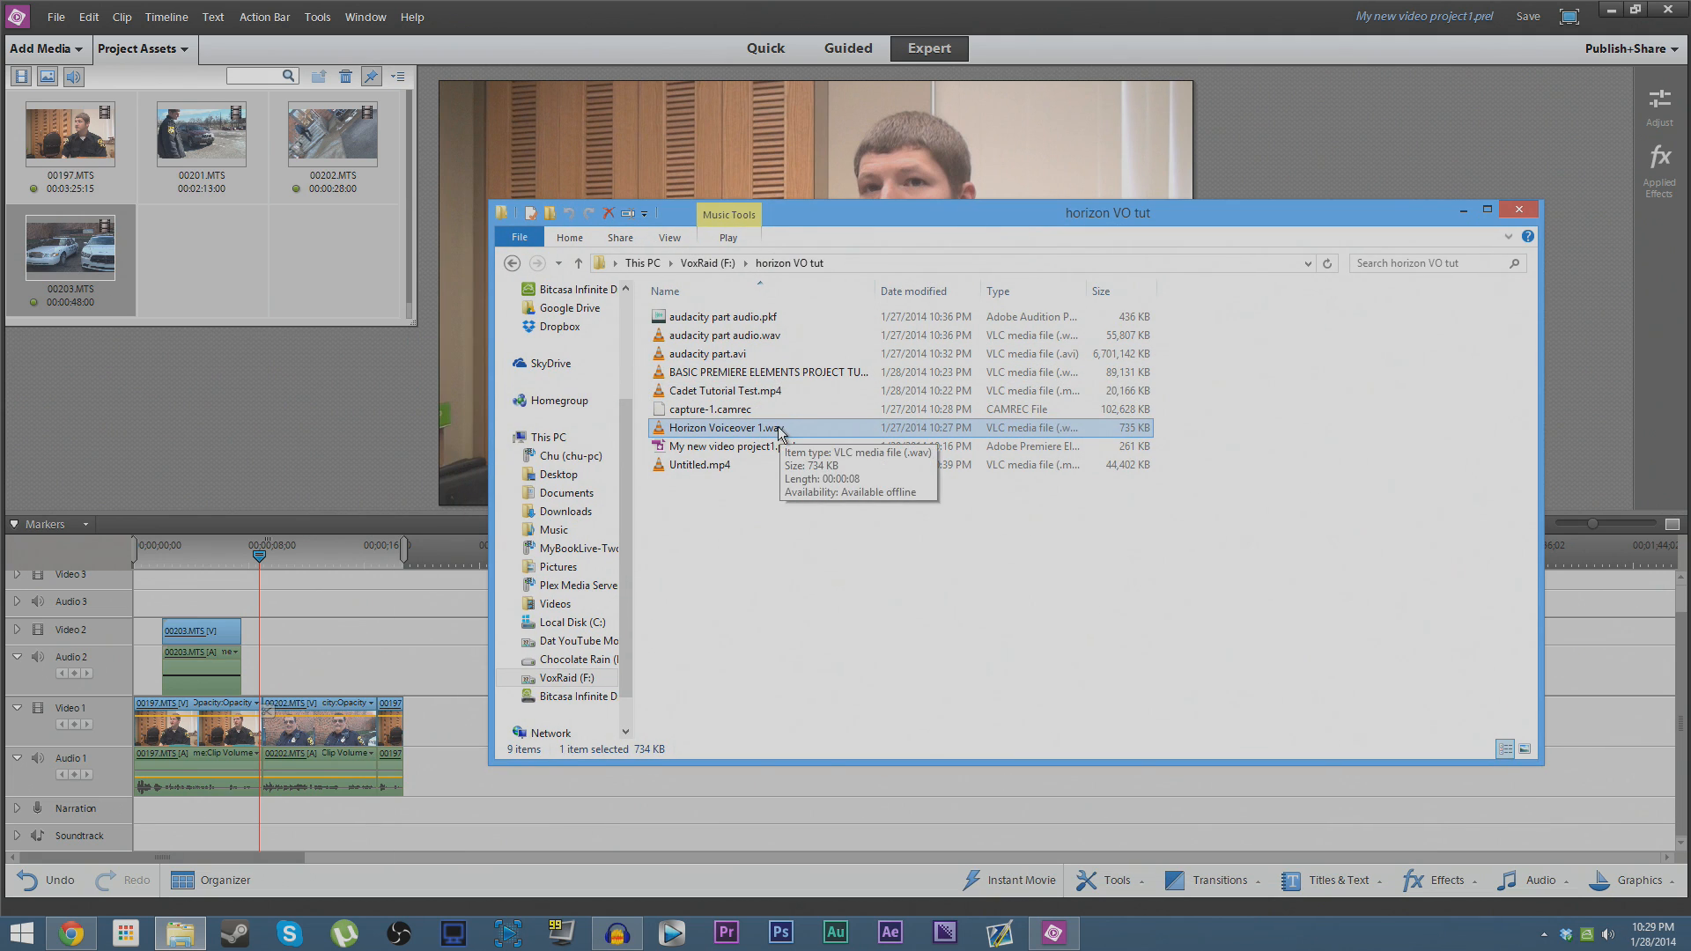
{"action": "left_click_drag", "start_coordinate": [778, 432], "coordinate": [213, 256]}
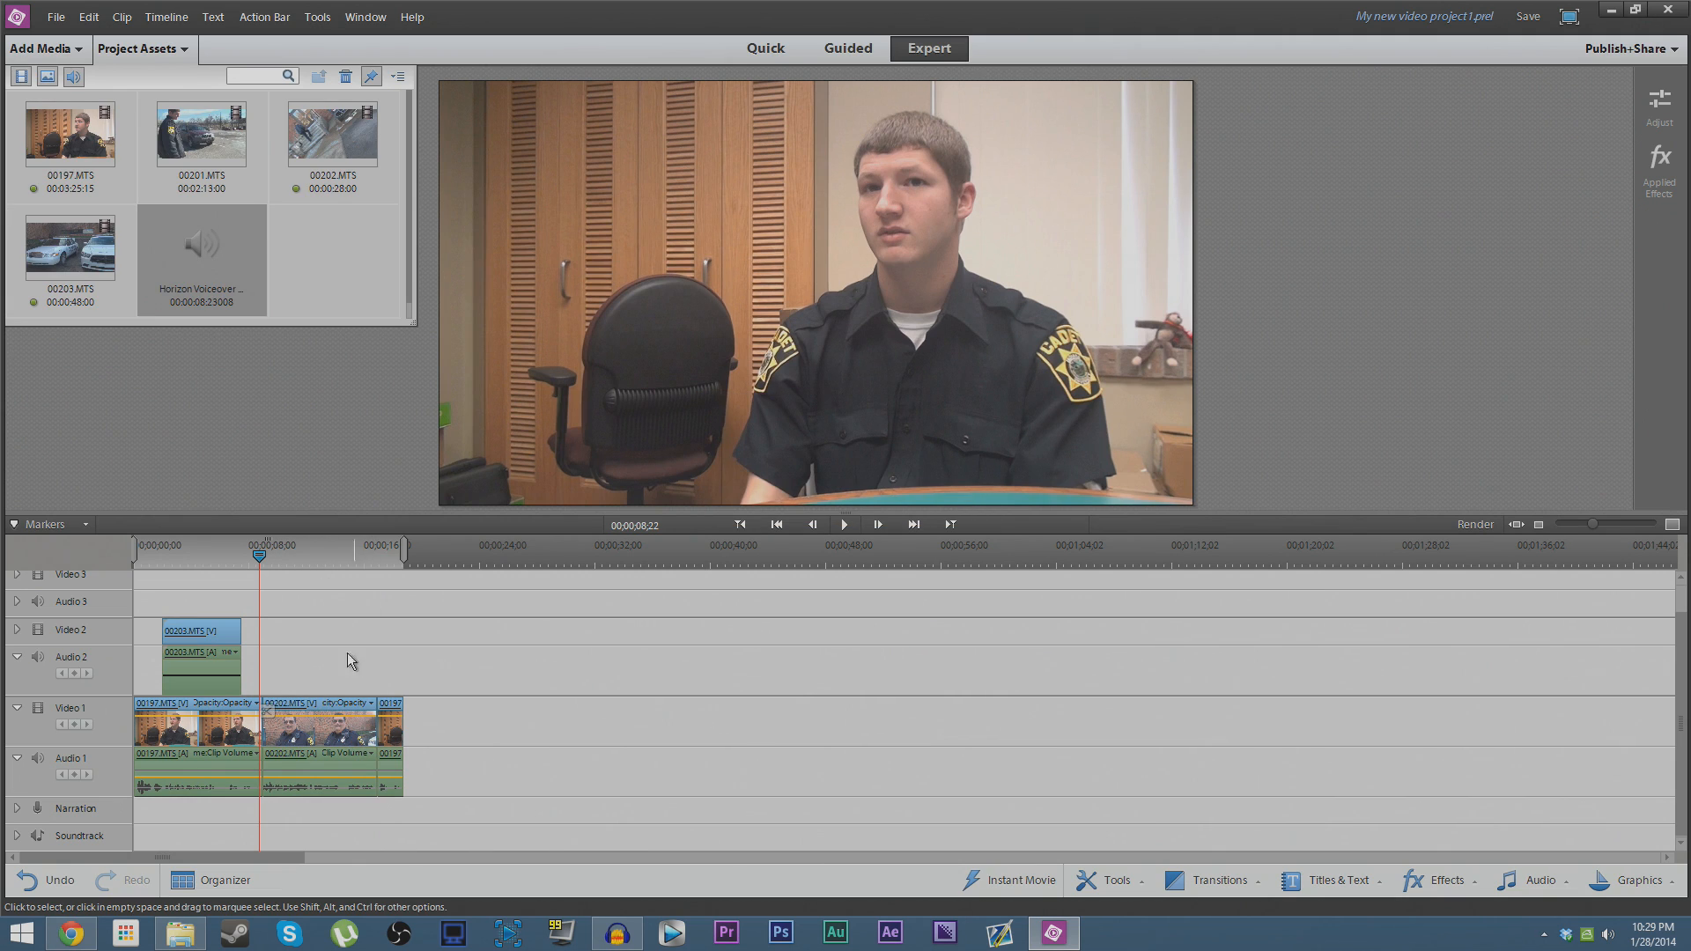
{"action": "left_click_drag", "start_coordinate": [313, 671], "coordinate": [330, 621]}
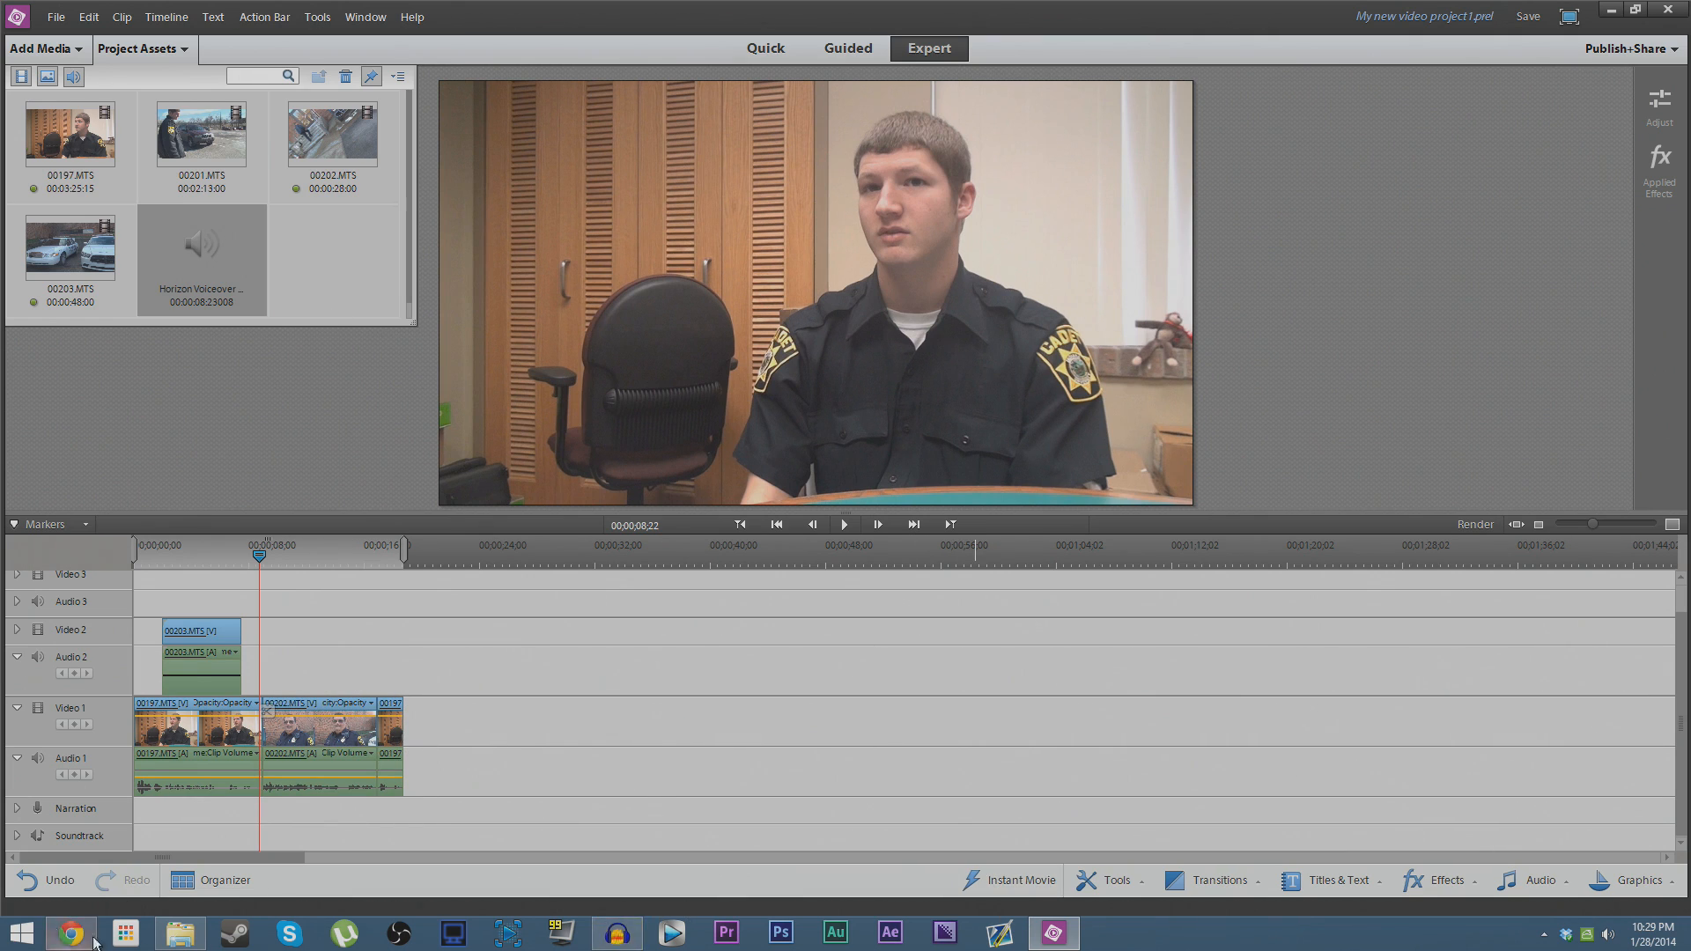
Open the Dat YouTube Monayy (D:) drive in a new window and go to the story footage folder inside Horizon.
{"action": "left_click", "coordinate": [181, 933]}
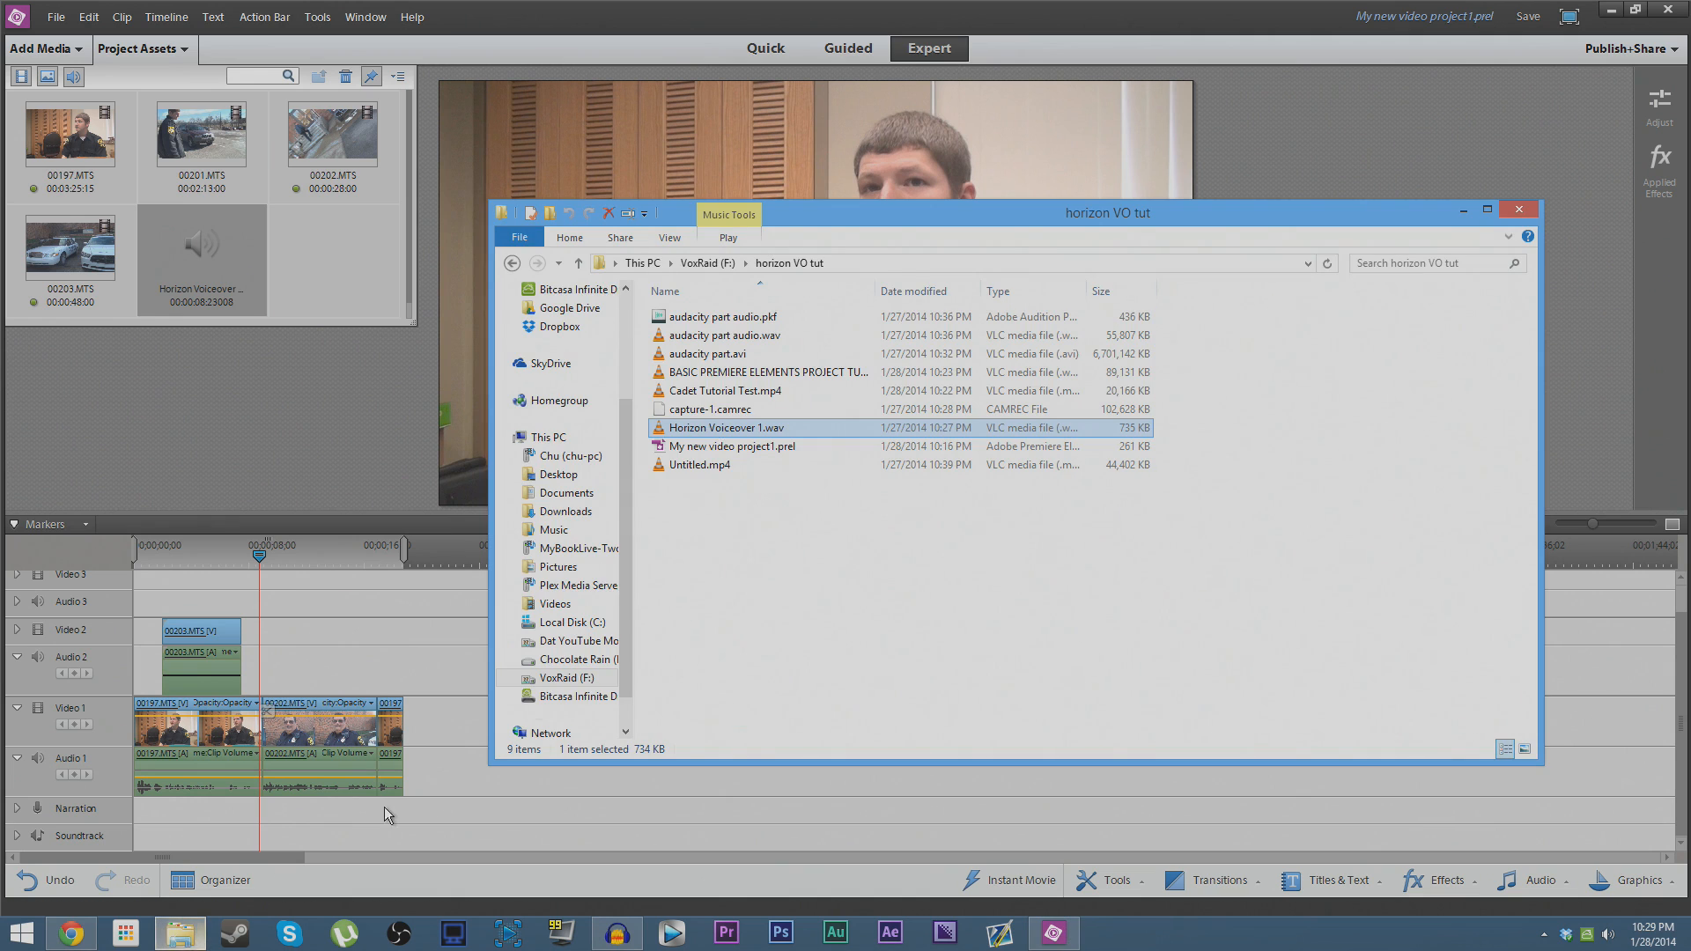
{"action": "right_click", "coordinate": [585, 646]}
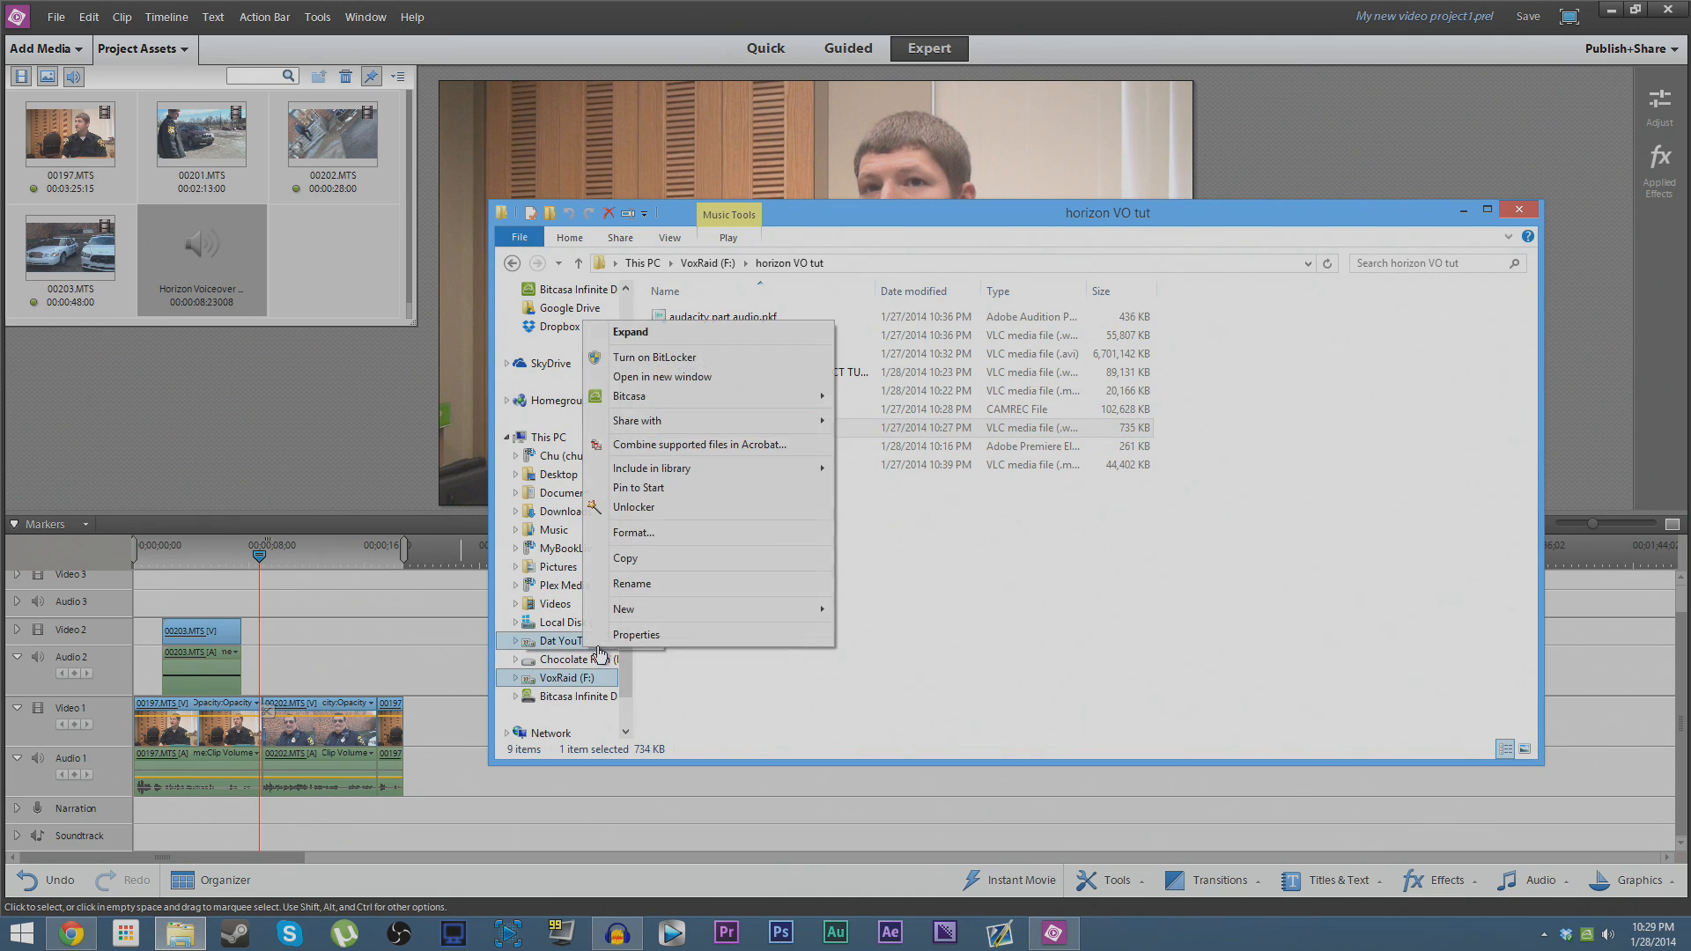
{"action": "left_click", "coordinate": [692, 377]}
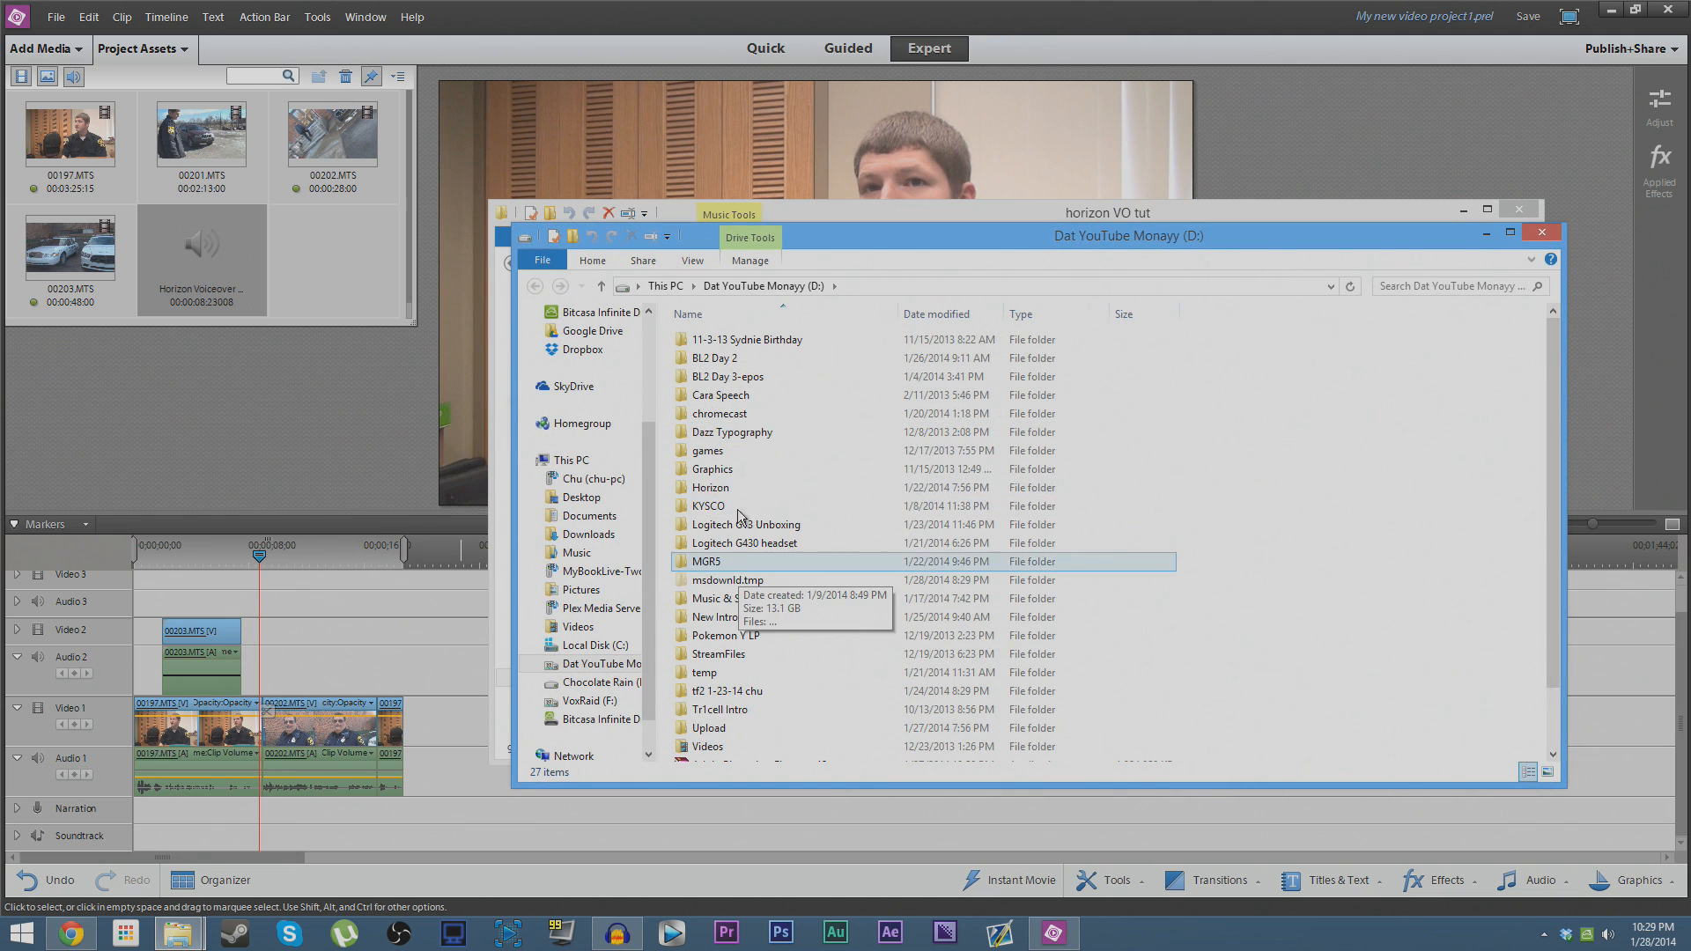
{"action": "double_click", "coordinate": [709, 487]}
{"action": "double_click", "coordinate": [715, 357]}
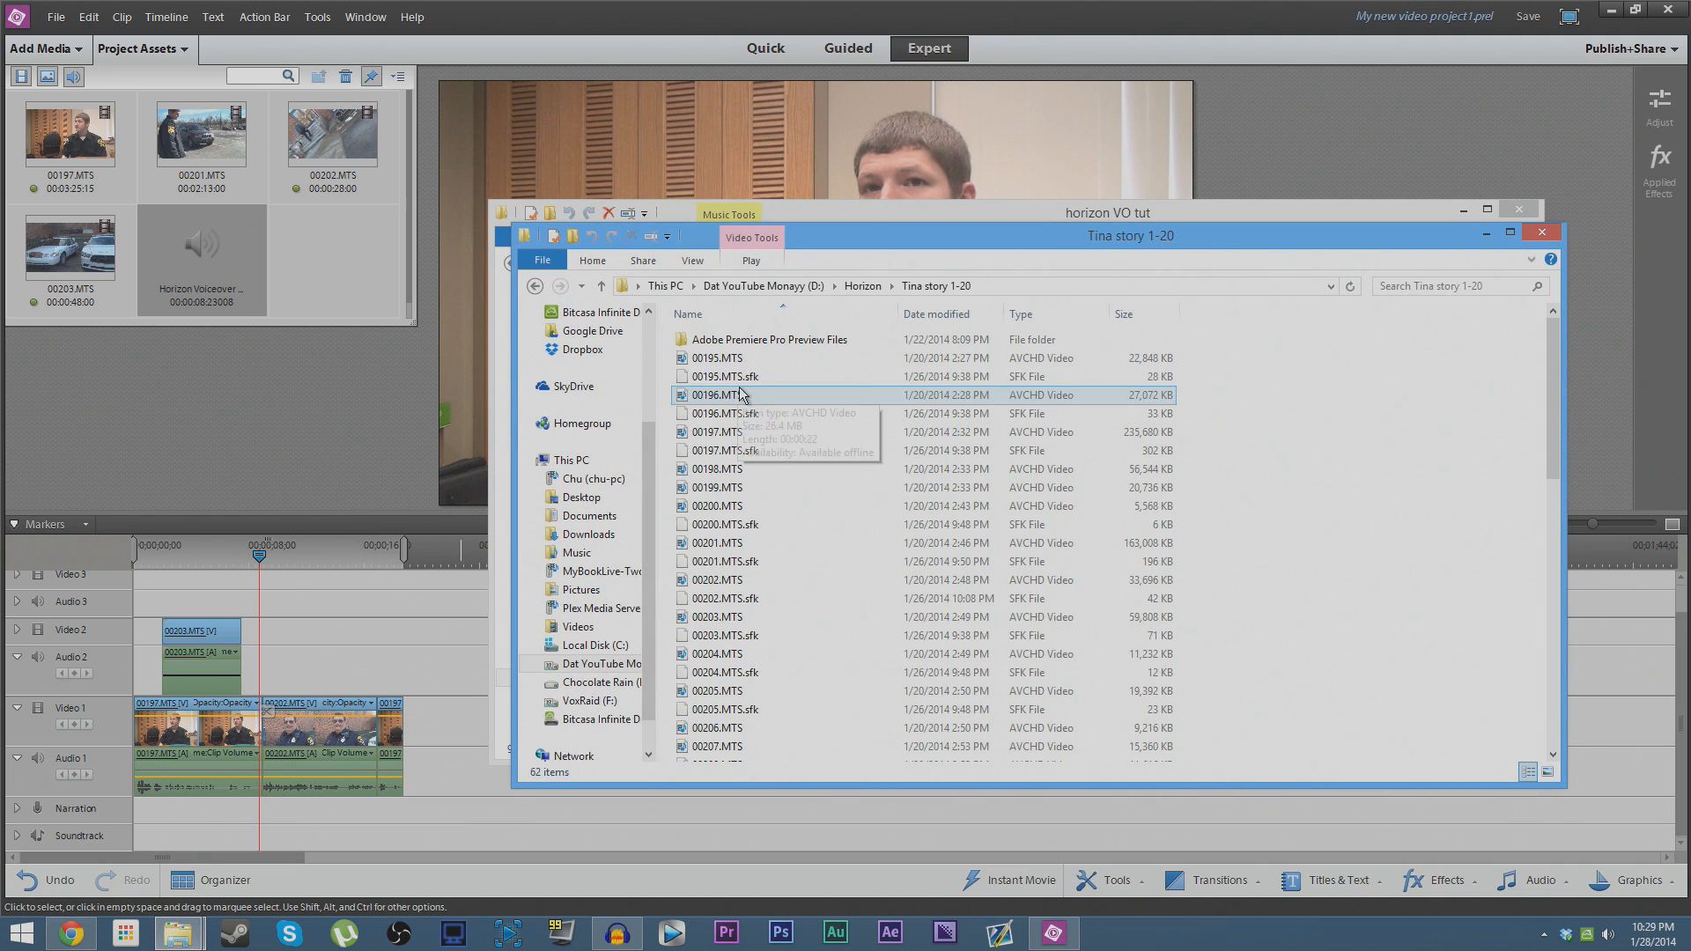
Preview 00208.MTS and add it to the project assets.
{"action": "scroll", "coordinate": [776, 615], "scroll_direction": "down", "scroll_amount": 3}
{"action": "double_click", "coordinate": [770, 606]}
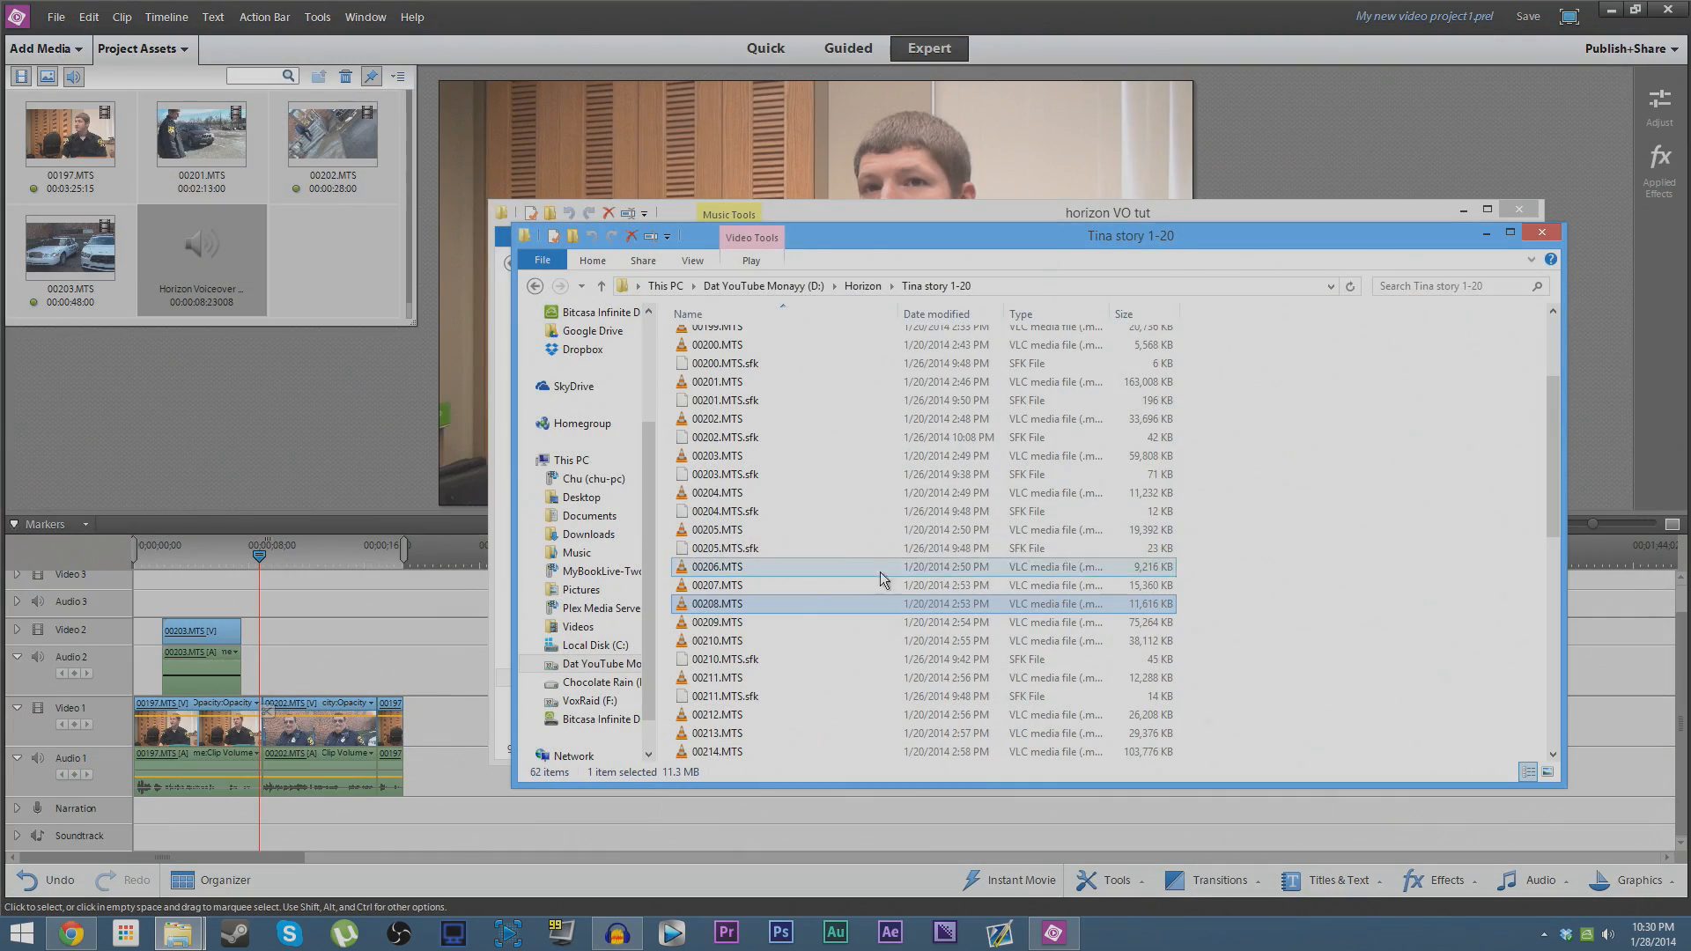
{"action": "left_click_drag", "start_coordinate": [708, 610], "coordinate": [330, 251]}
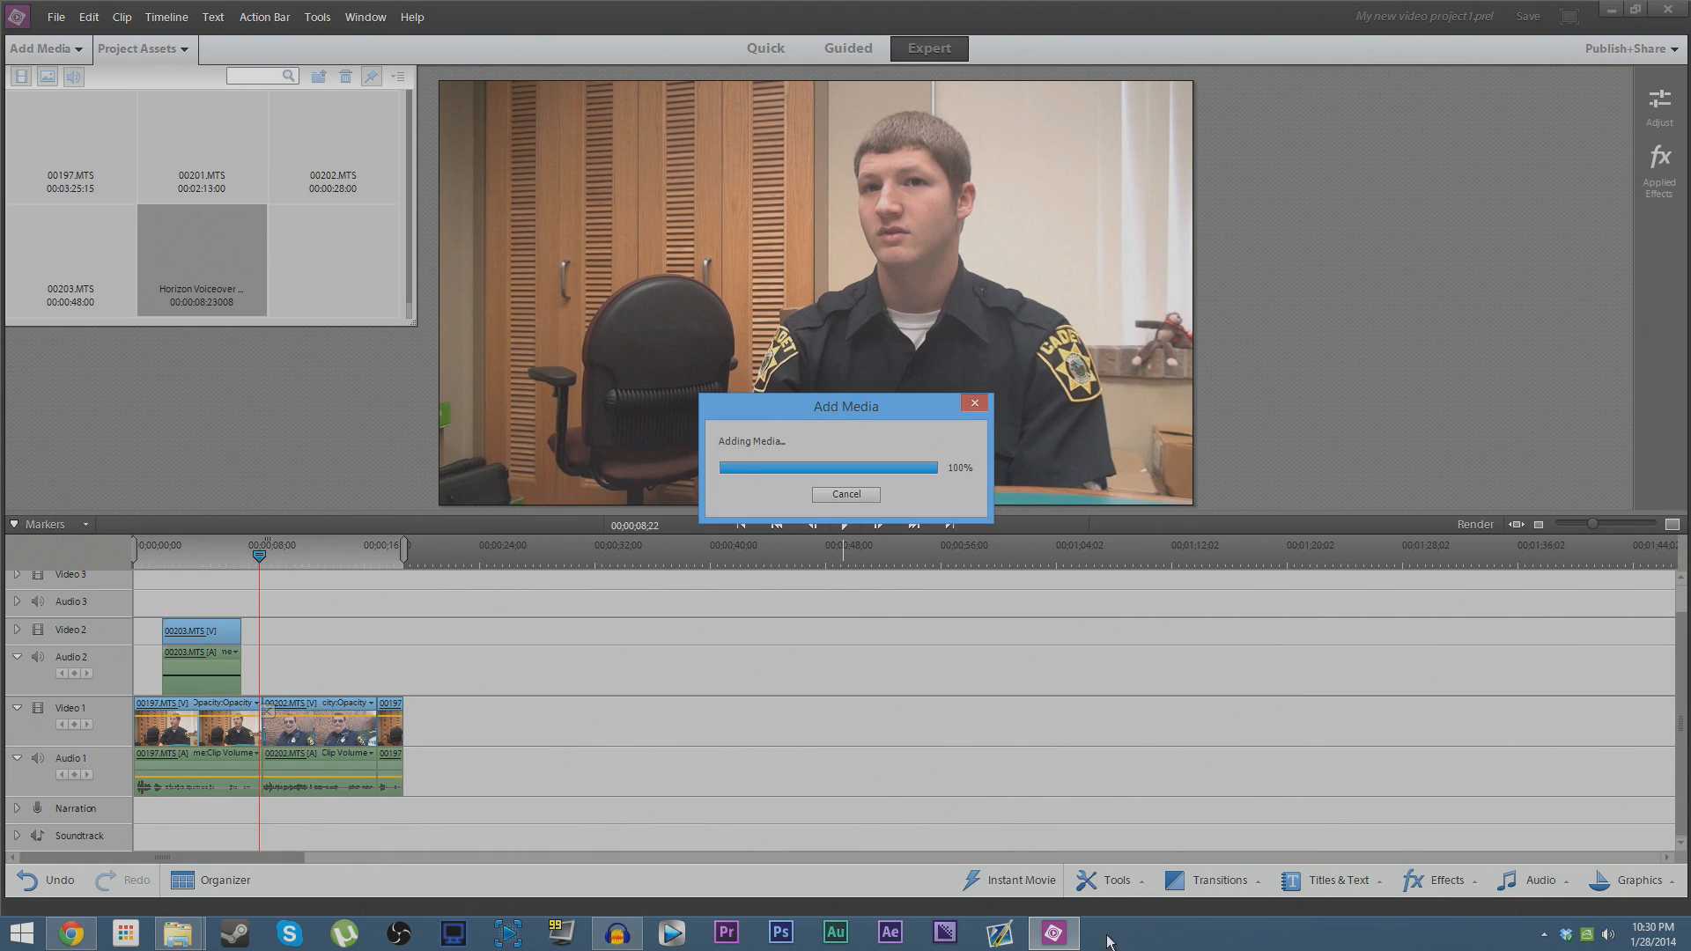
Preview the clips 00216.MTS and 00215.MTS from the footage folder and add 00215.MTS to the project assets.
{"action": "mouse_move", "coordinate": [178, 932]}
{"action": "left_click", "coordinate": [299, 858]}
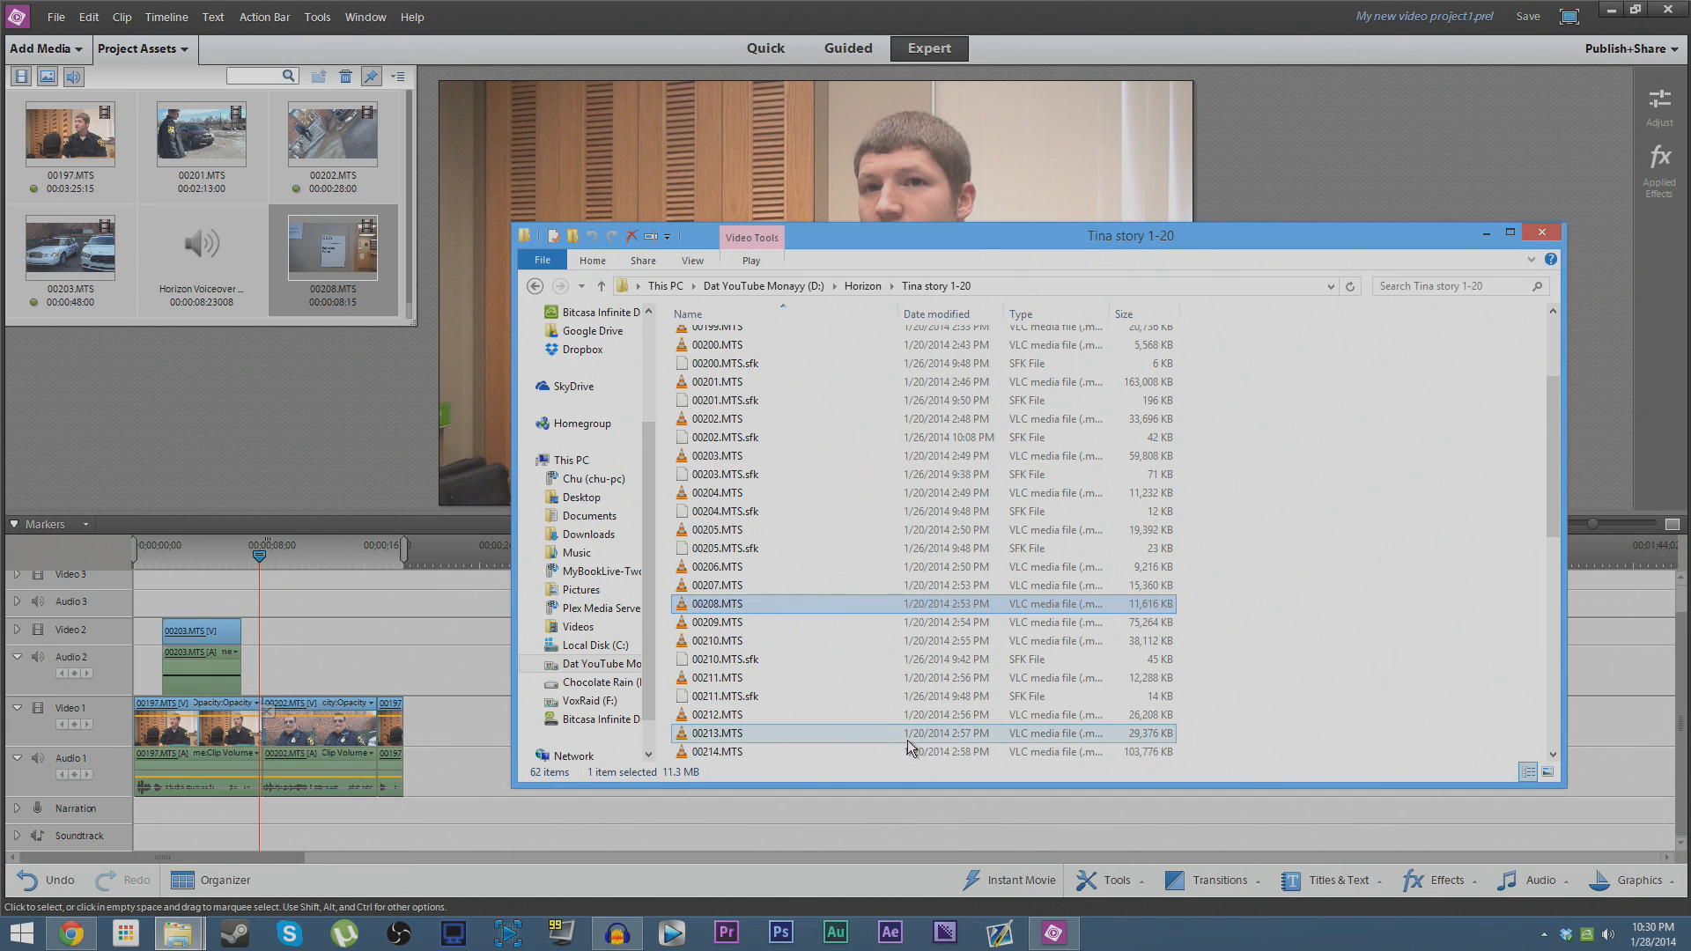
{"action": "scroll", "coordinate": [792, 669], "scroll_direction": "down", "scroll_amount": 3}
{"action": "double_click", "coordinate": [764, 636]}
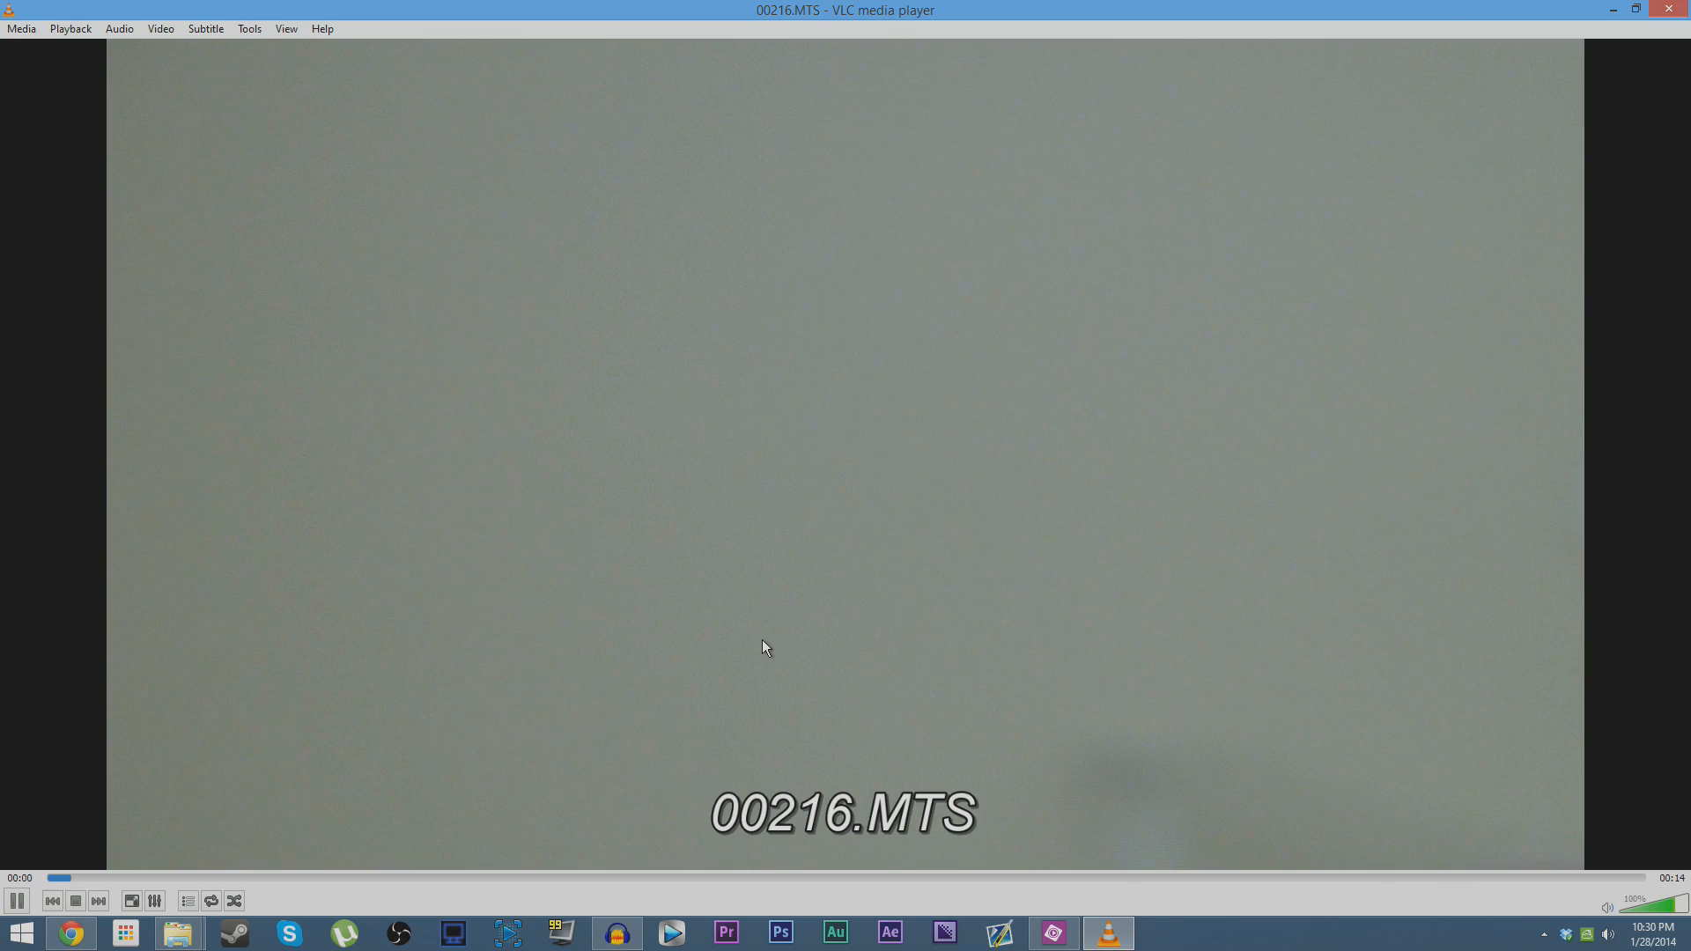
{"action": "left_click", "coordinate": [1668, 9]}
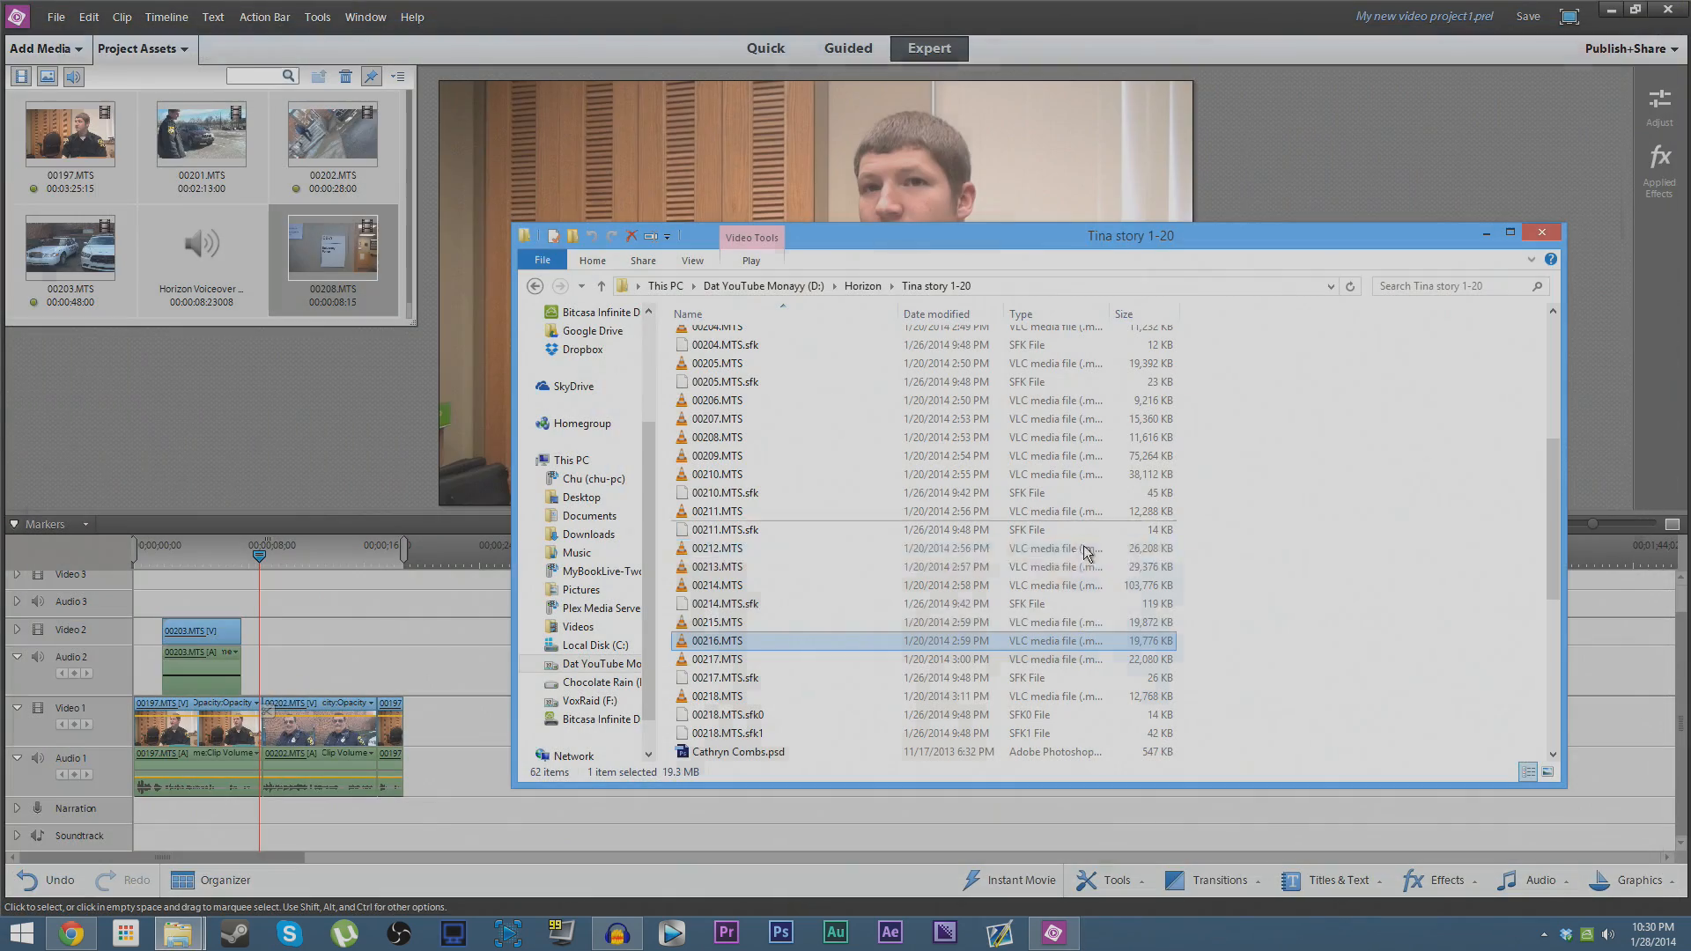
{"action": "double_click", "coordinate": [775, 623]}
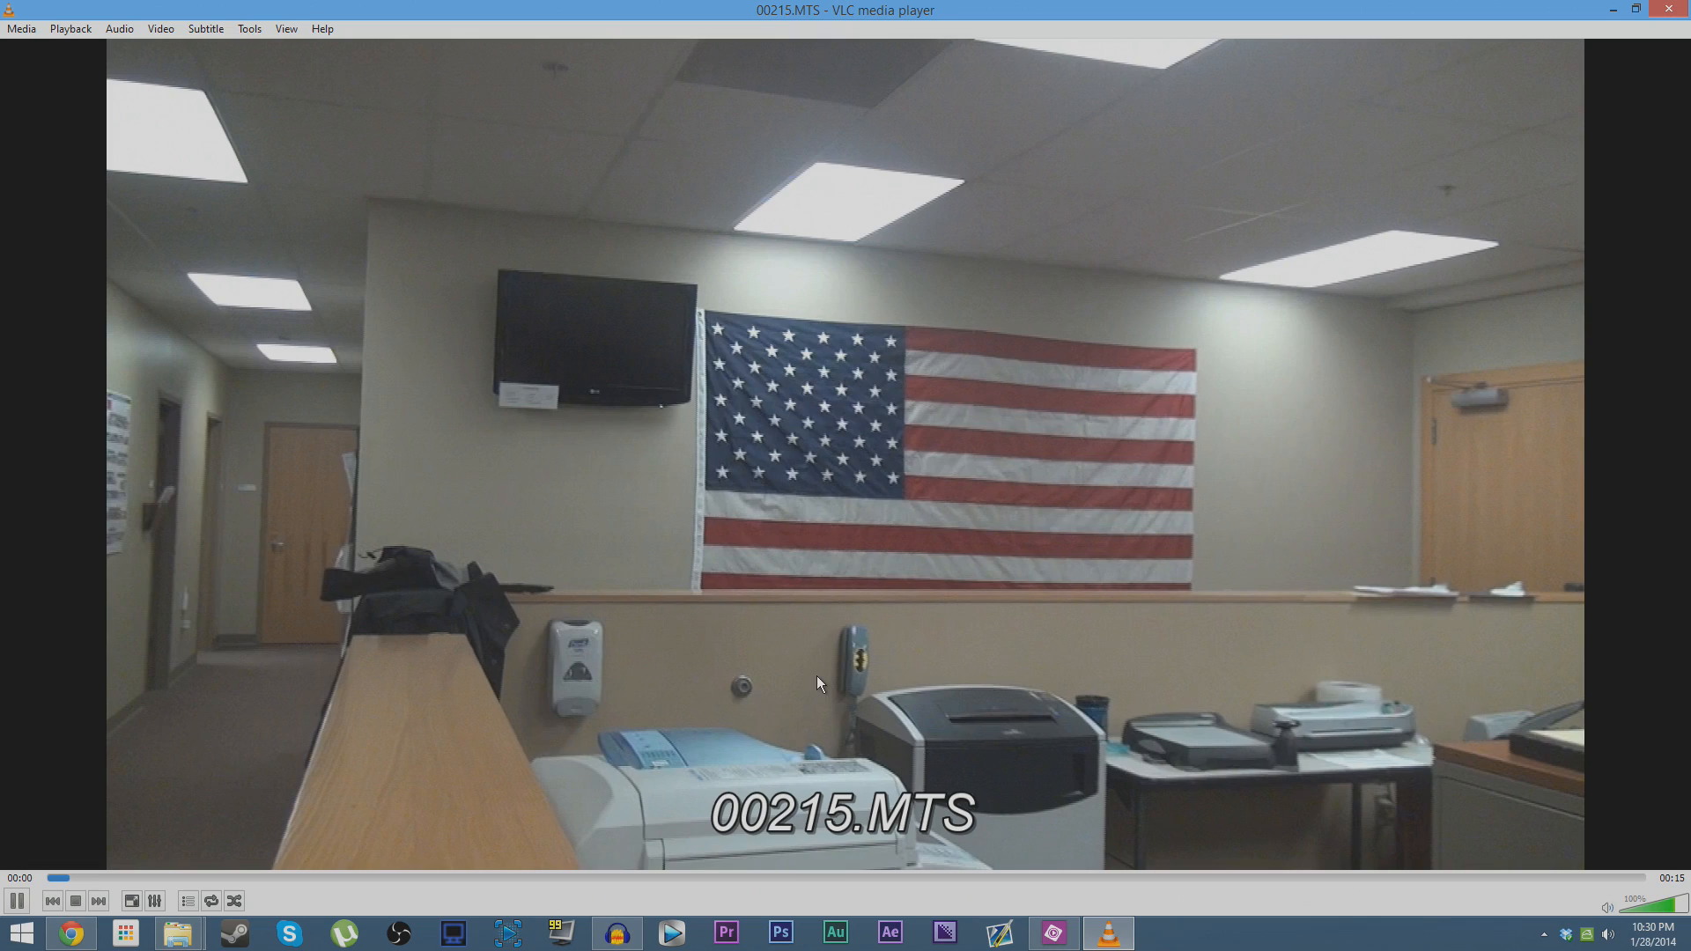
{"action": "mouse_move", "coordinate": [1687, 4]}
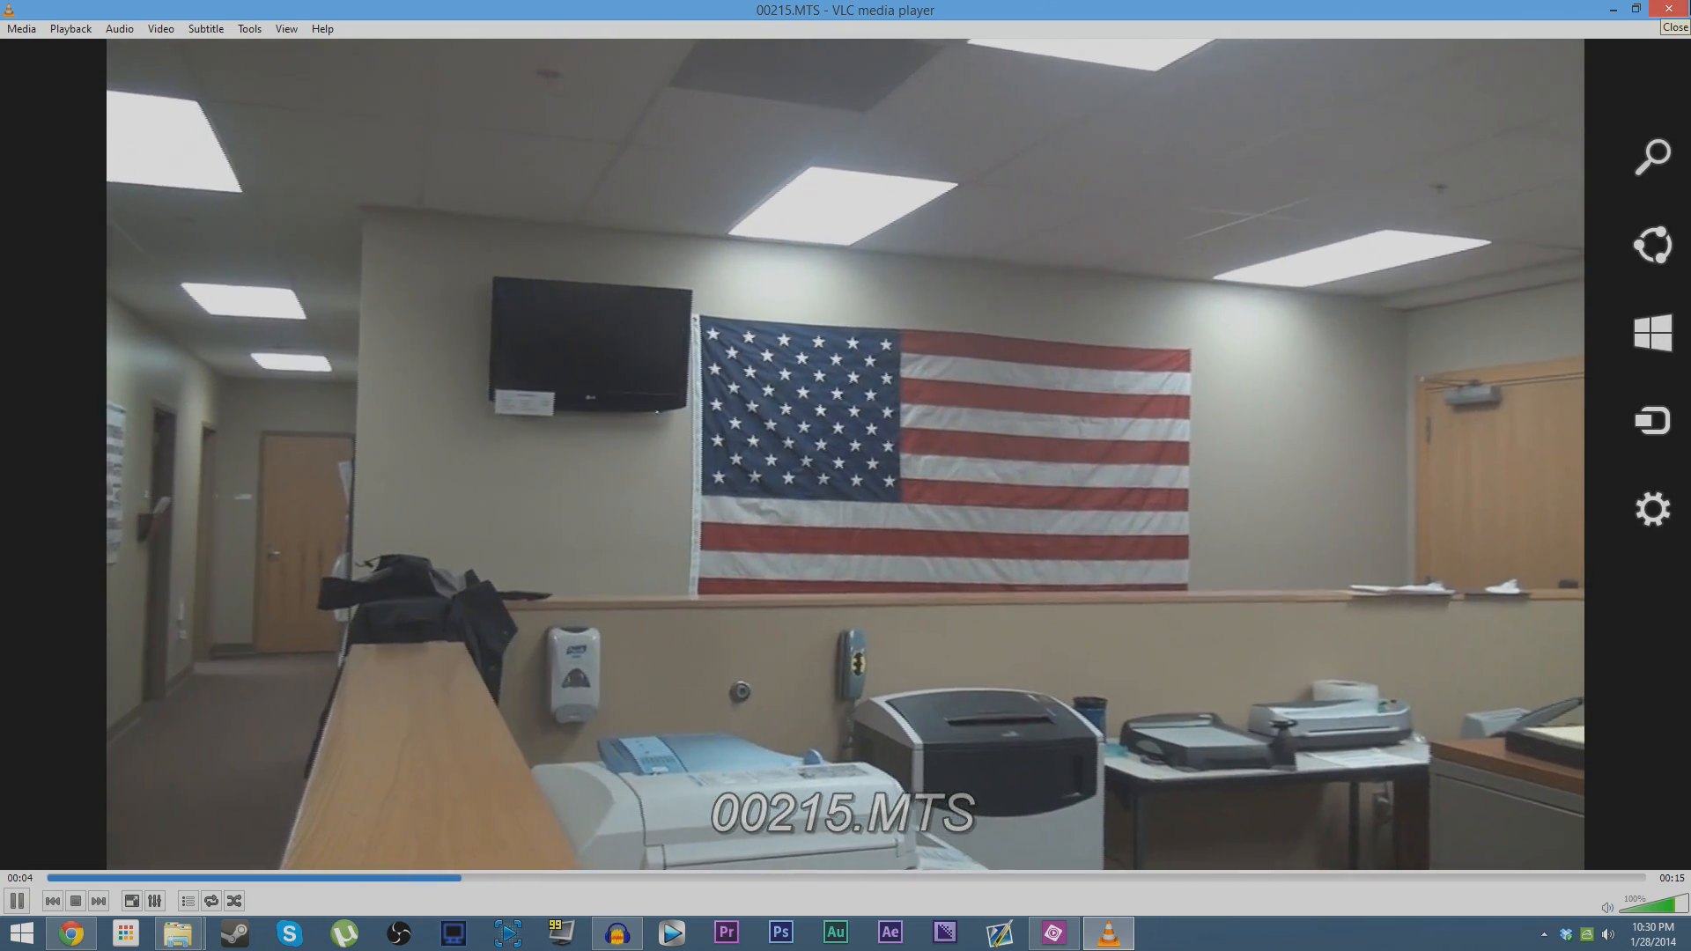
{"action": "left_click", "coordinate": [1678, 8]}
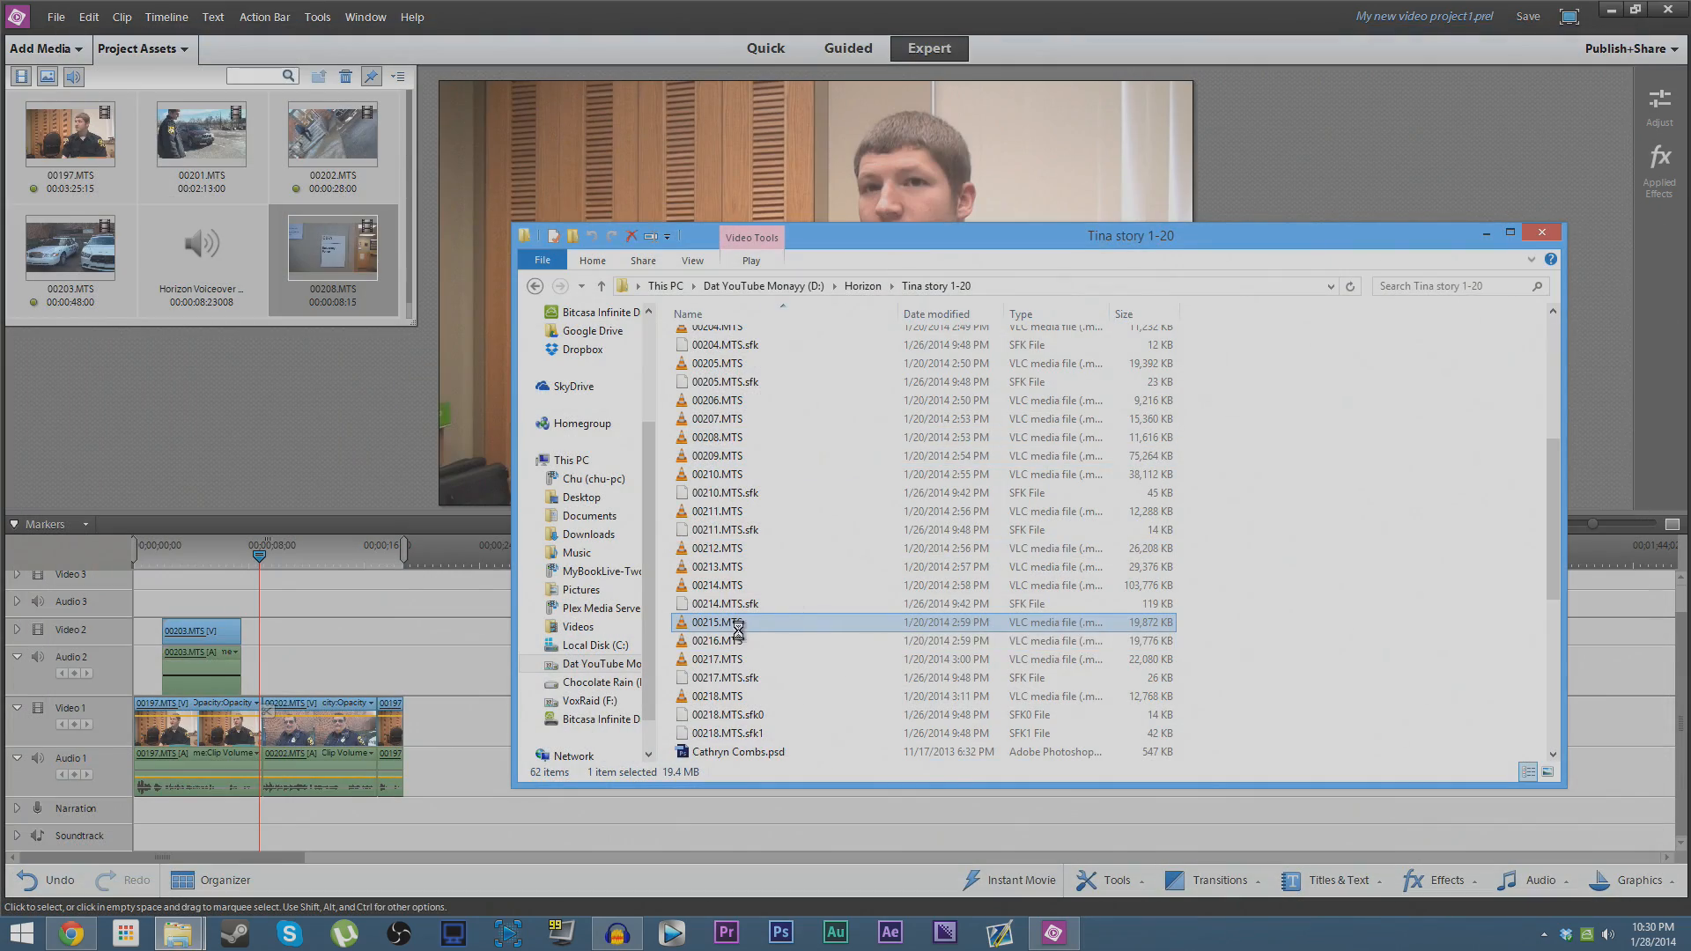
{"action": "double_click", "coordinate": [738, 625]}
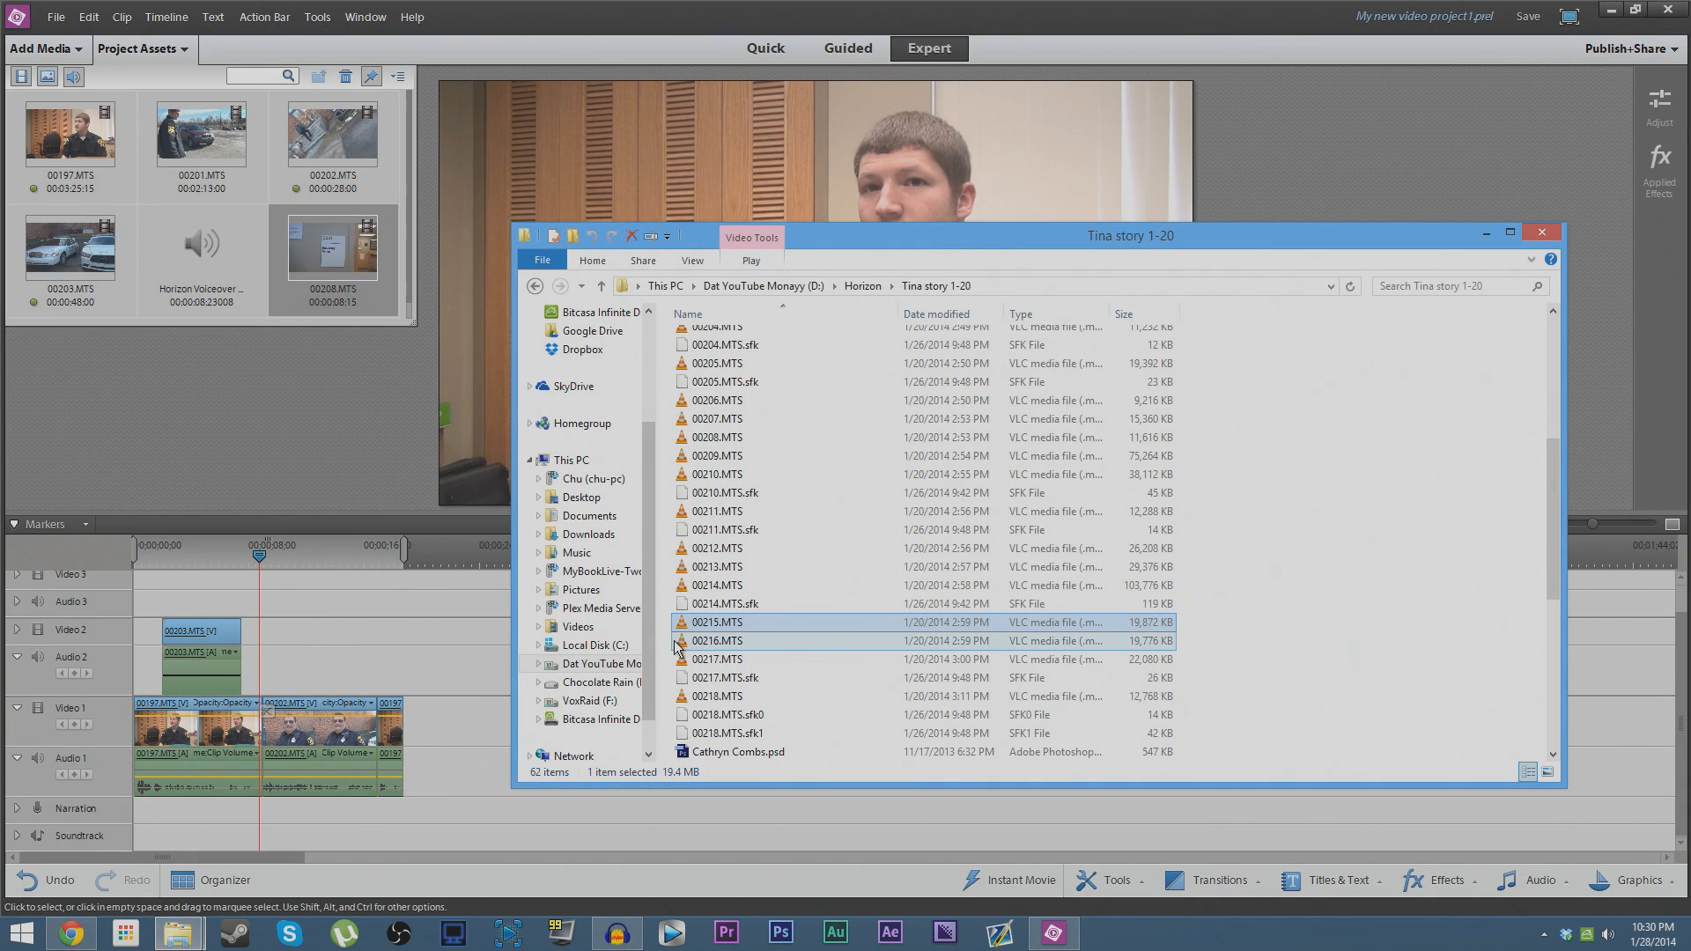
{"action": "left_click_drag", "start_coordinate": [677, 648], "coordinate": [323, 295]}
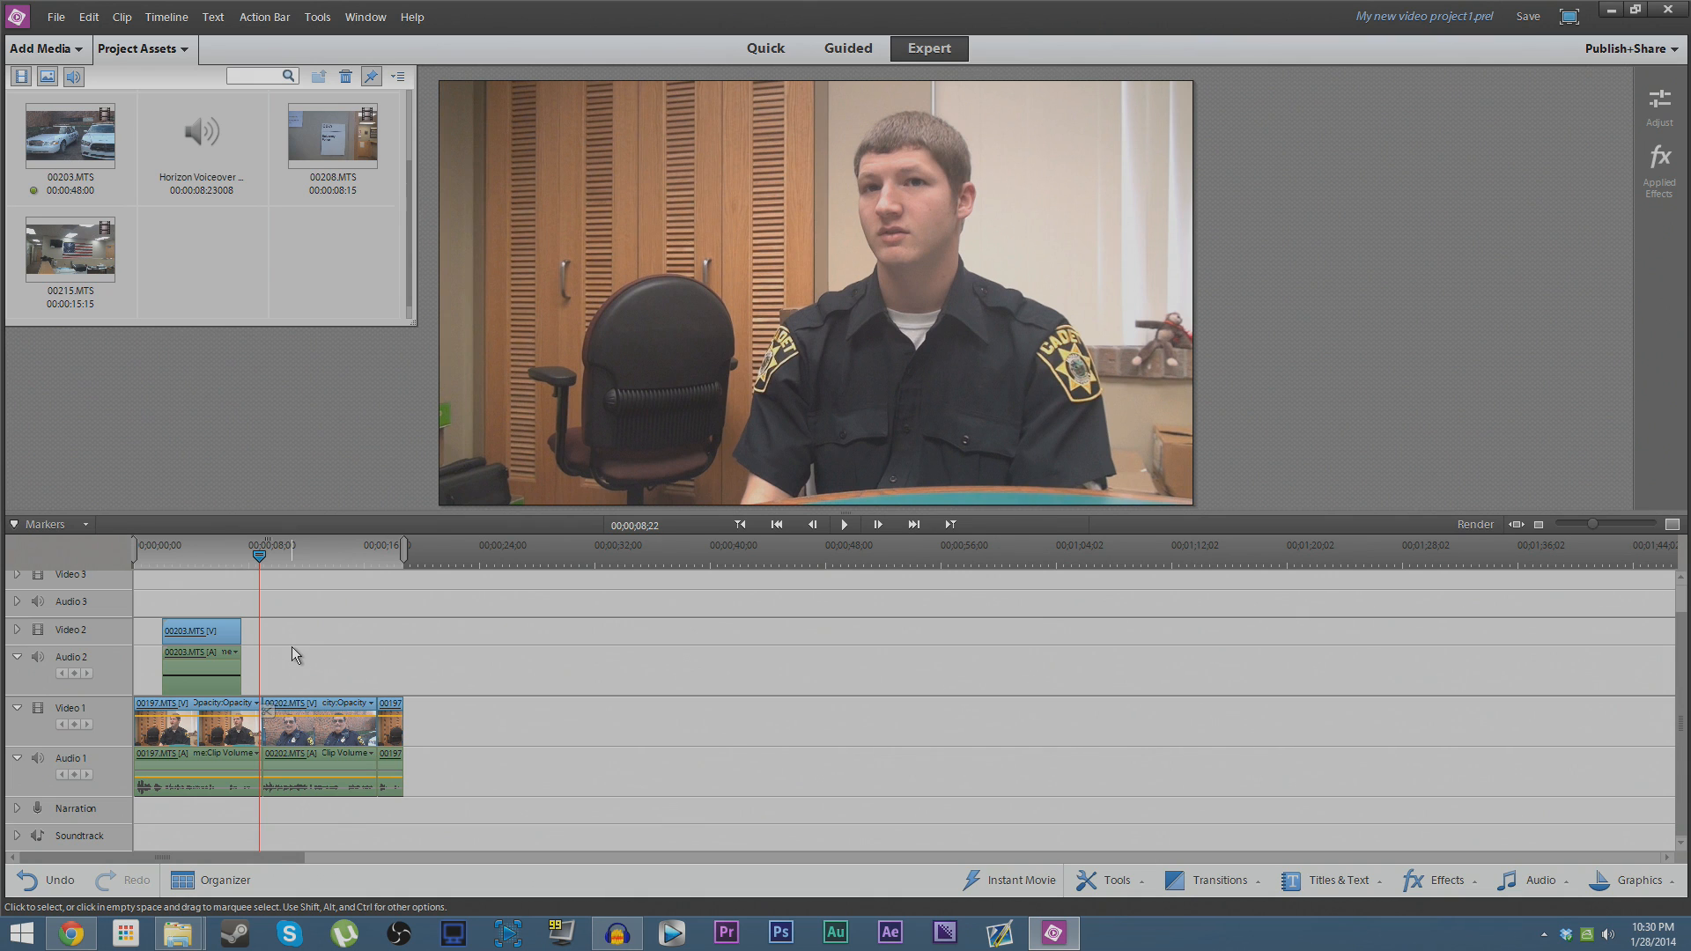
Move the 00202.MTS clip and the last 00197.MTS clip far along Video 1 to open a gap after the first 00197.MTS clip.
{"action": "left_click_drag", "start_coordinate": [515, 658], "coordinate": [350, 766]}
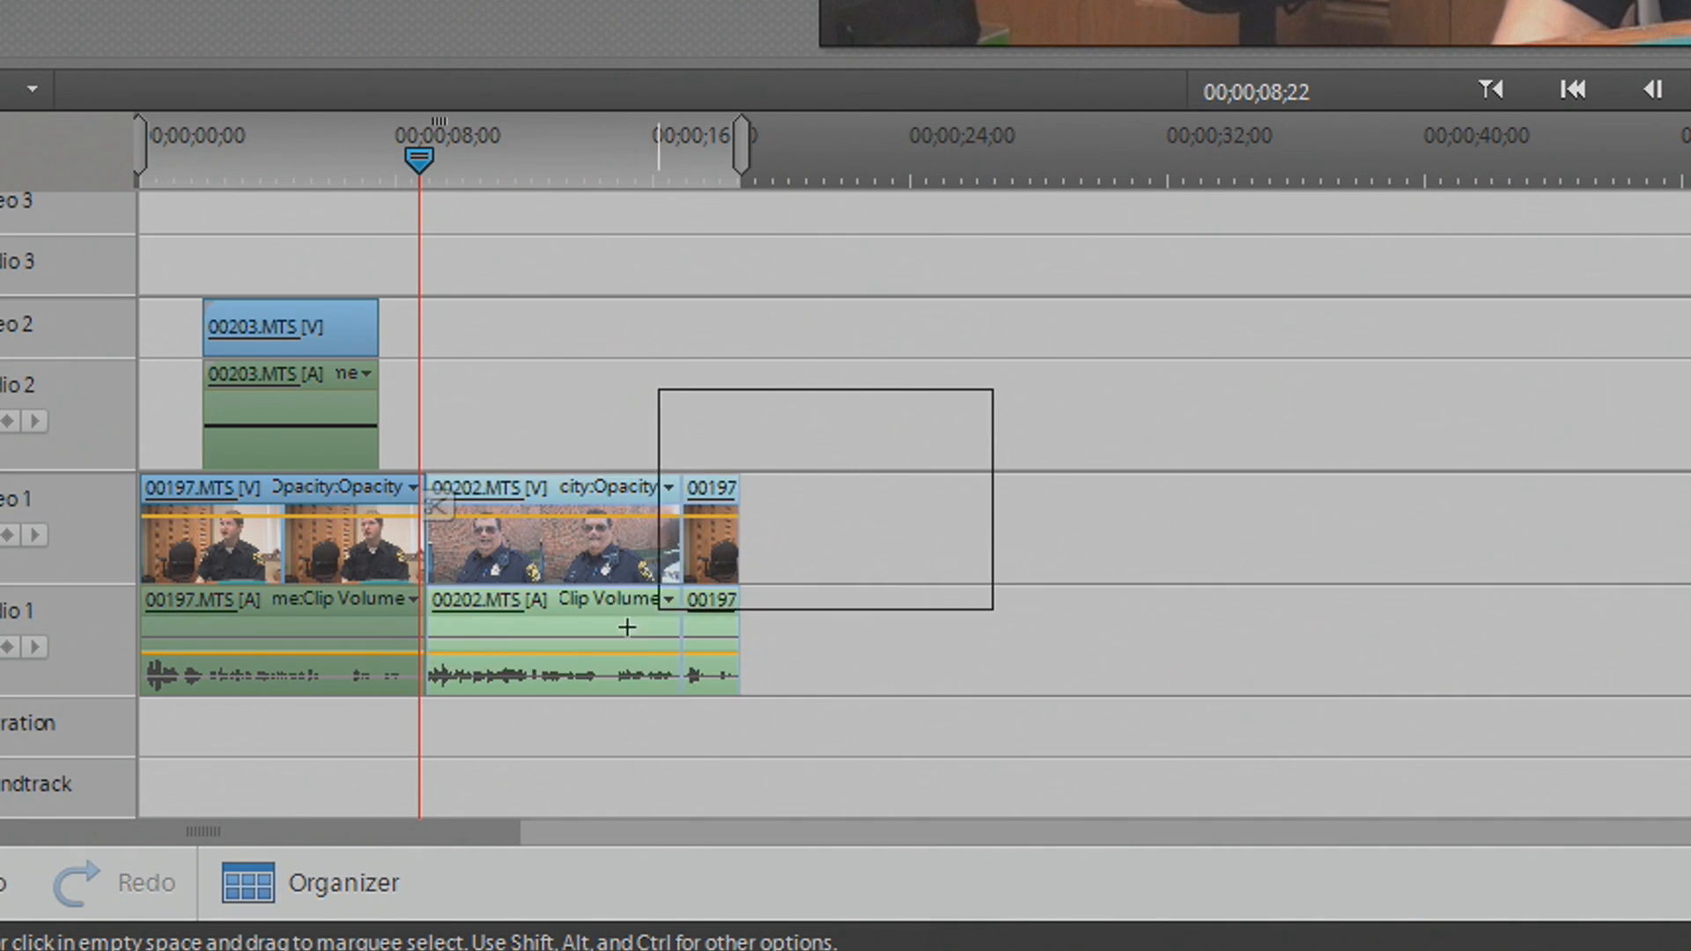
{"action": "left_click_drag", "start_coordinate": [626, 627], "coordinate": [495, 754]}
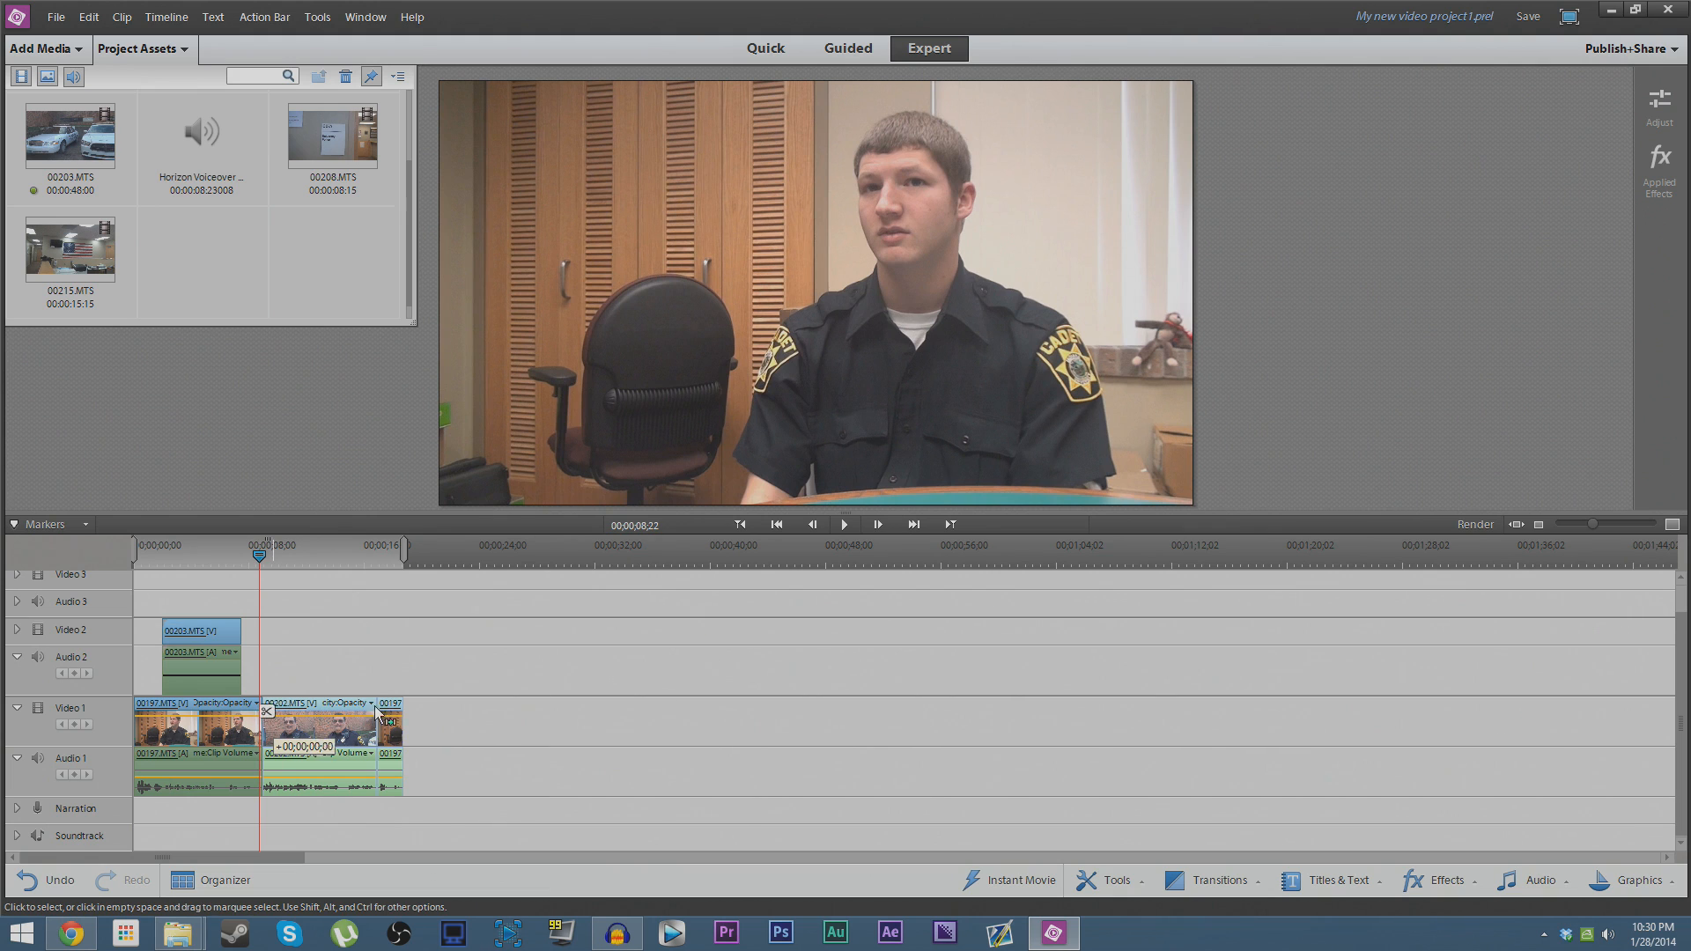
{"action": "left_click_drag", "start_coordinate": [377, 715], "coordinate": [1598, 722]}
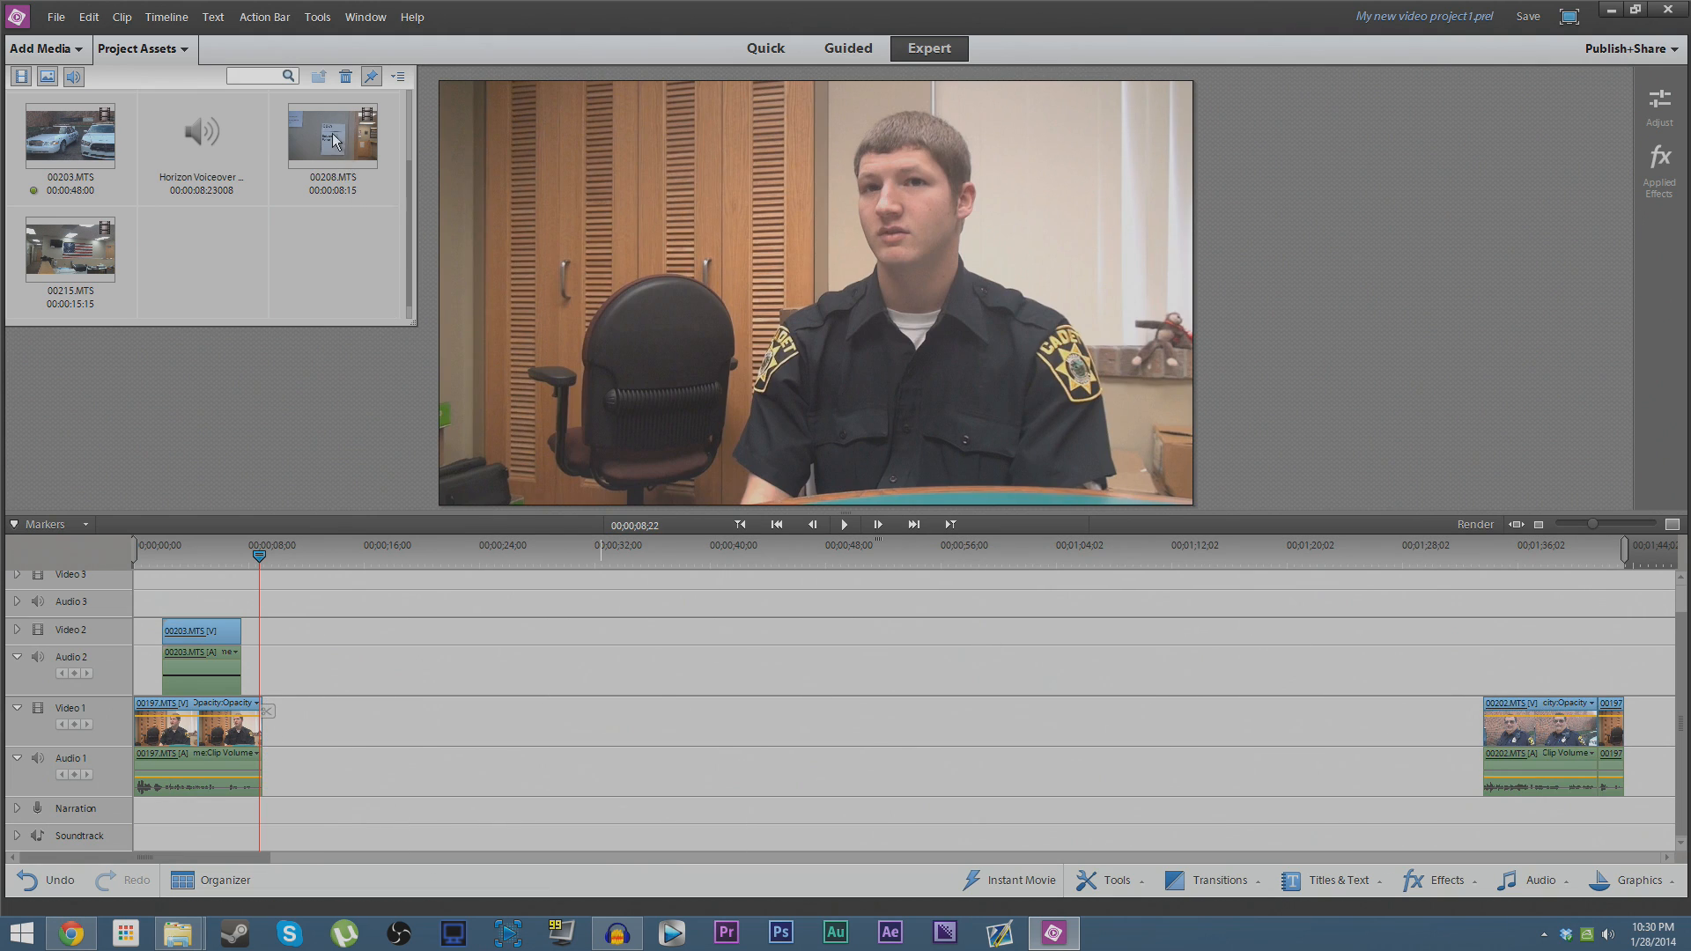
Place 00208.MTS on Video 2 from the end of the first 00197.MTS clip, split it at 00;00;13;06 and delete its second part.
{"action": "left_click_drag", "start_coordinate": [334, 141], "coordinate": [274, 757]}
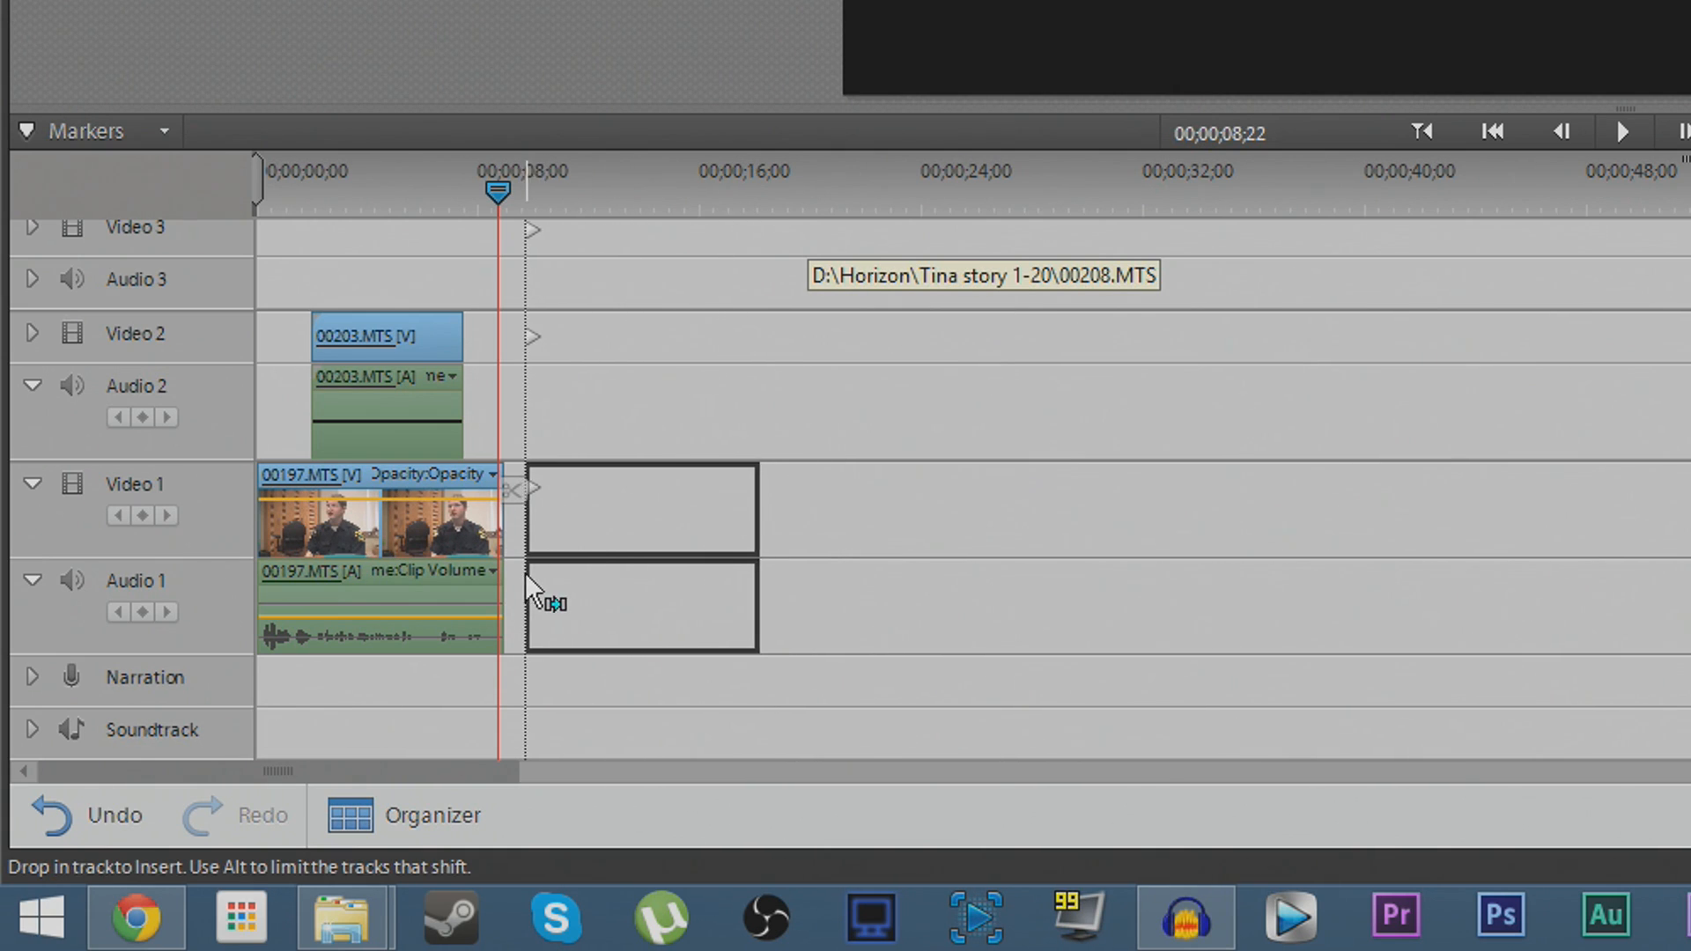
{"action": "left_click_drag", "start_coordinate": [527, 581], "coordinate": [511, 372]}
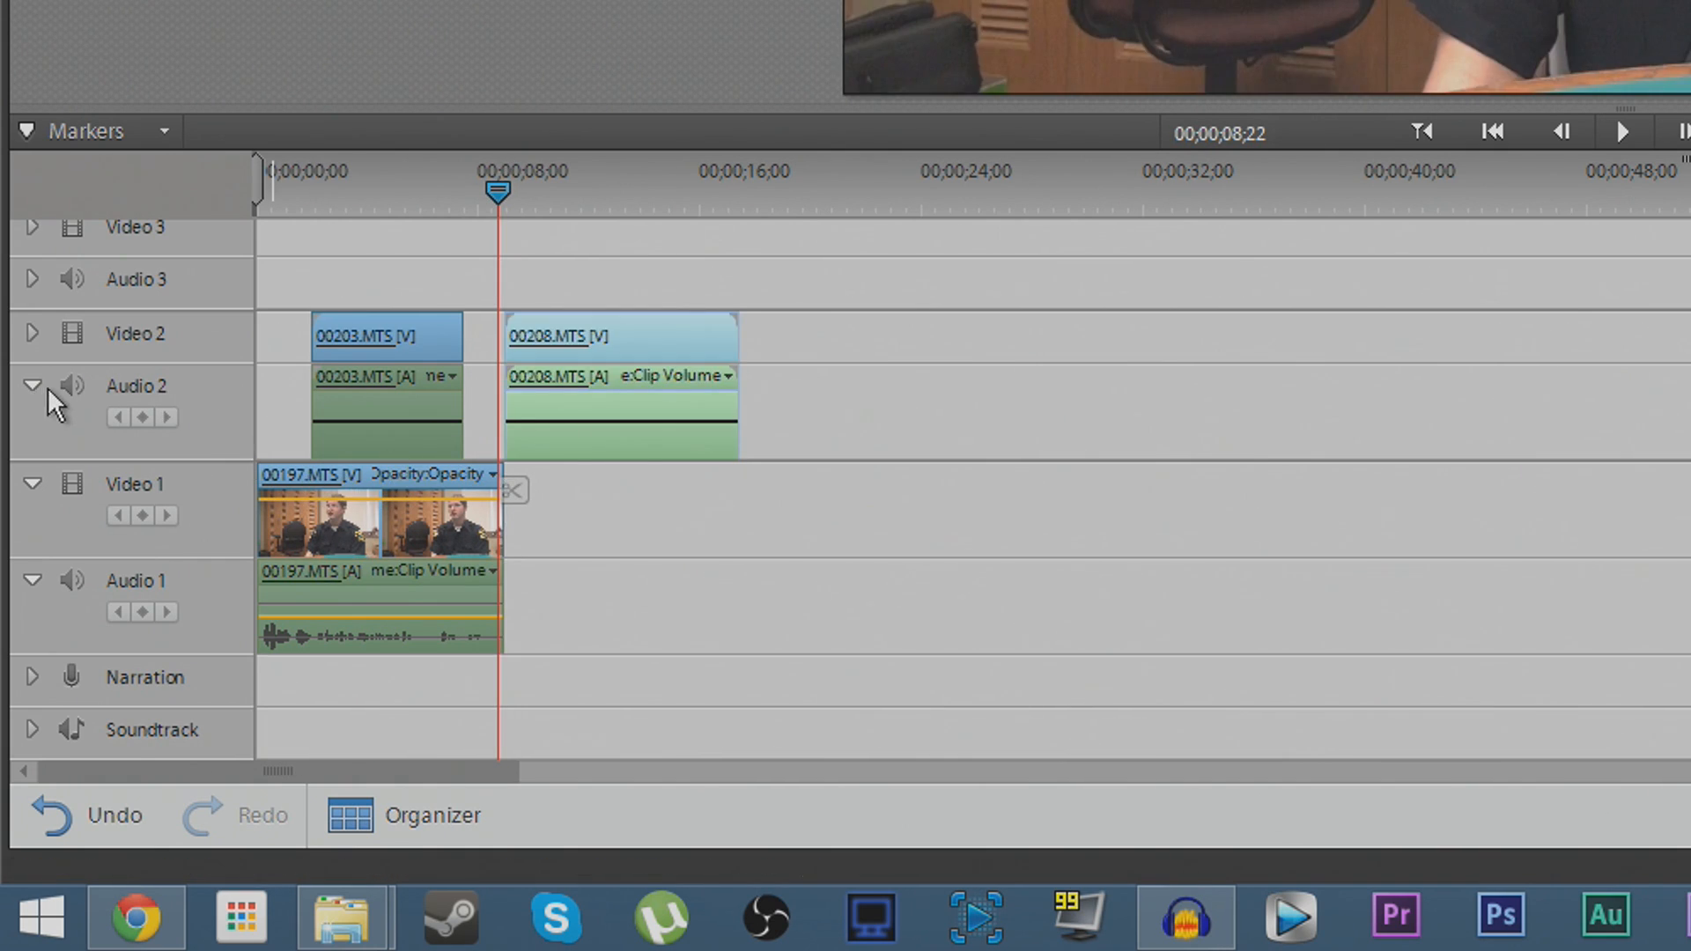
{"action": "left_click_drag", "start_coordinate": [557, 180], "coordinate": [612, 207]}
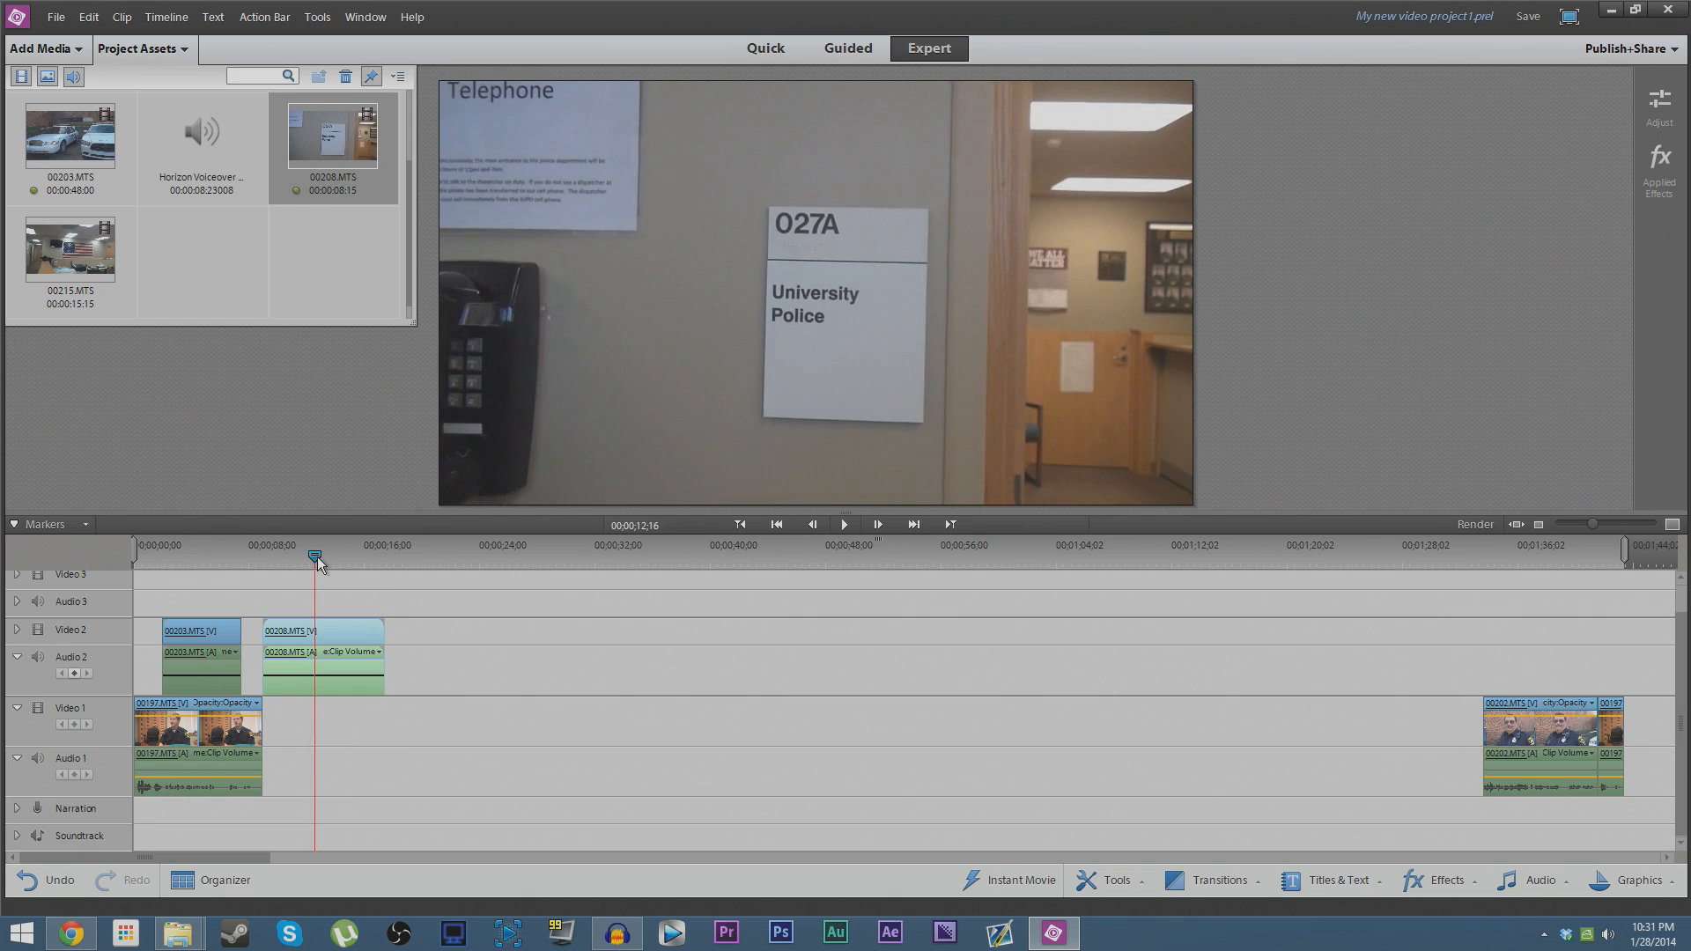
{"action": "left_click_drag", "start_coordinate": [318, 559], "coordinate": [329, 561]}
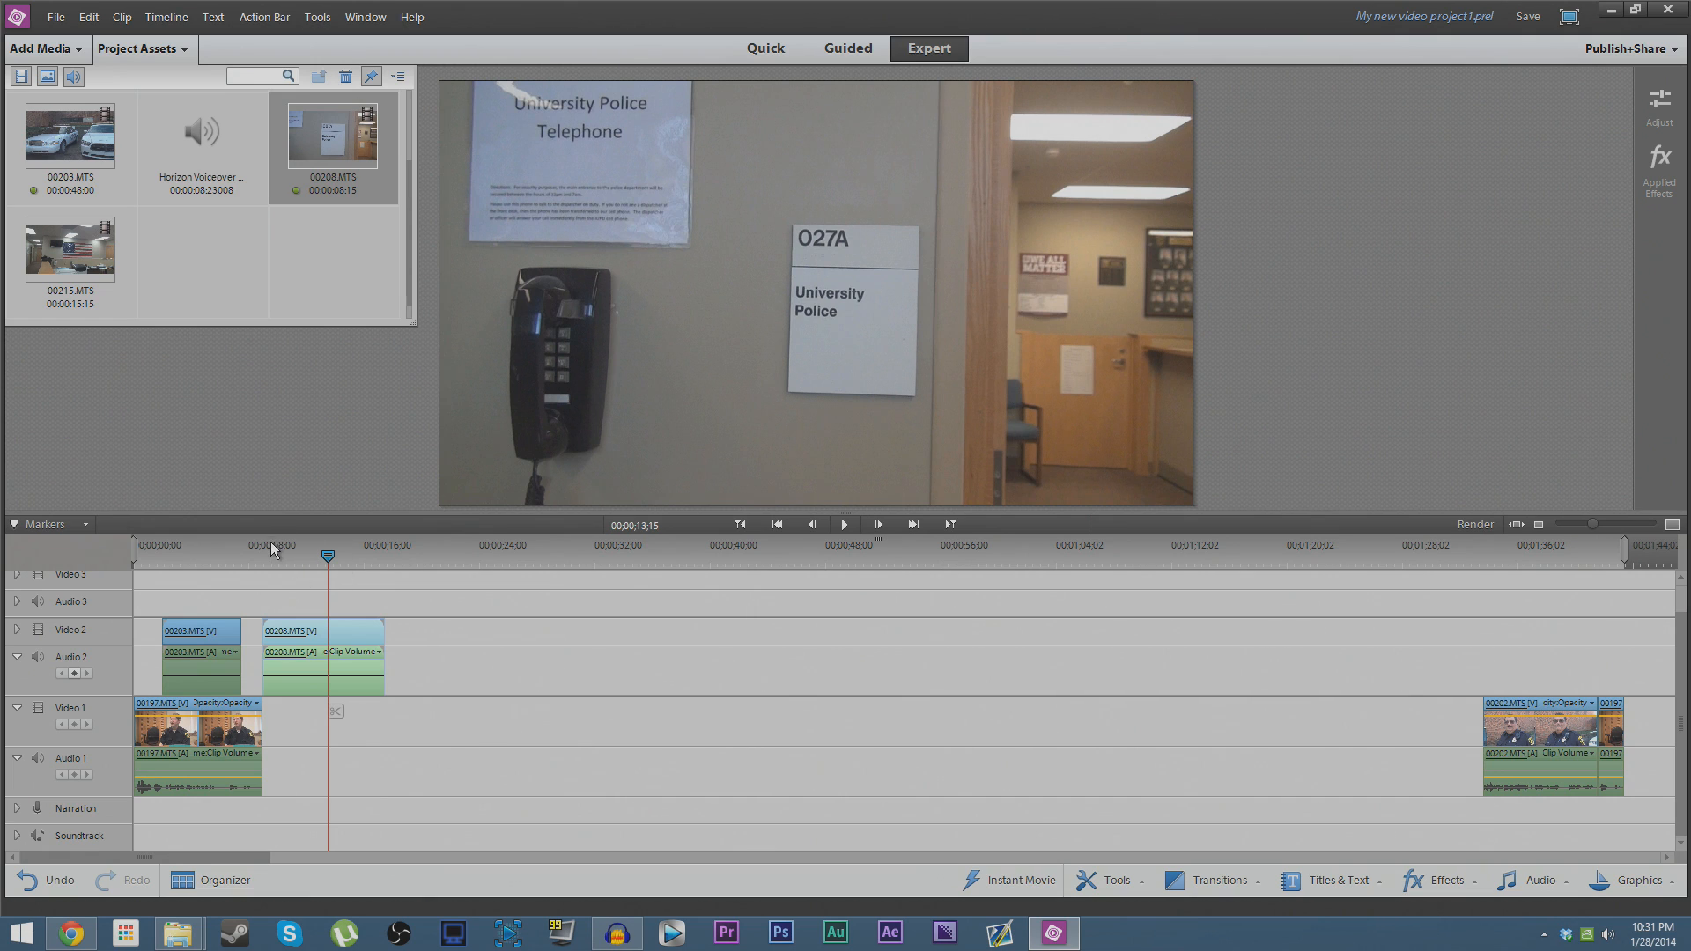
{"action": "left_click", "coordinate": [323, 556]}
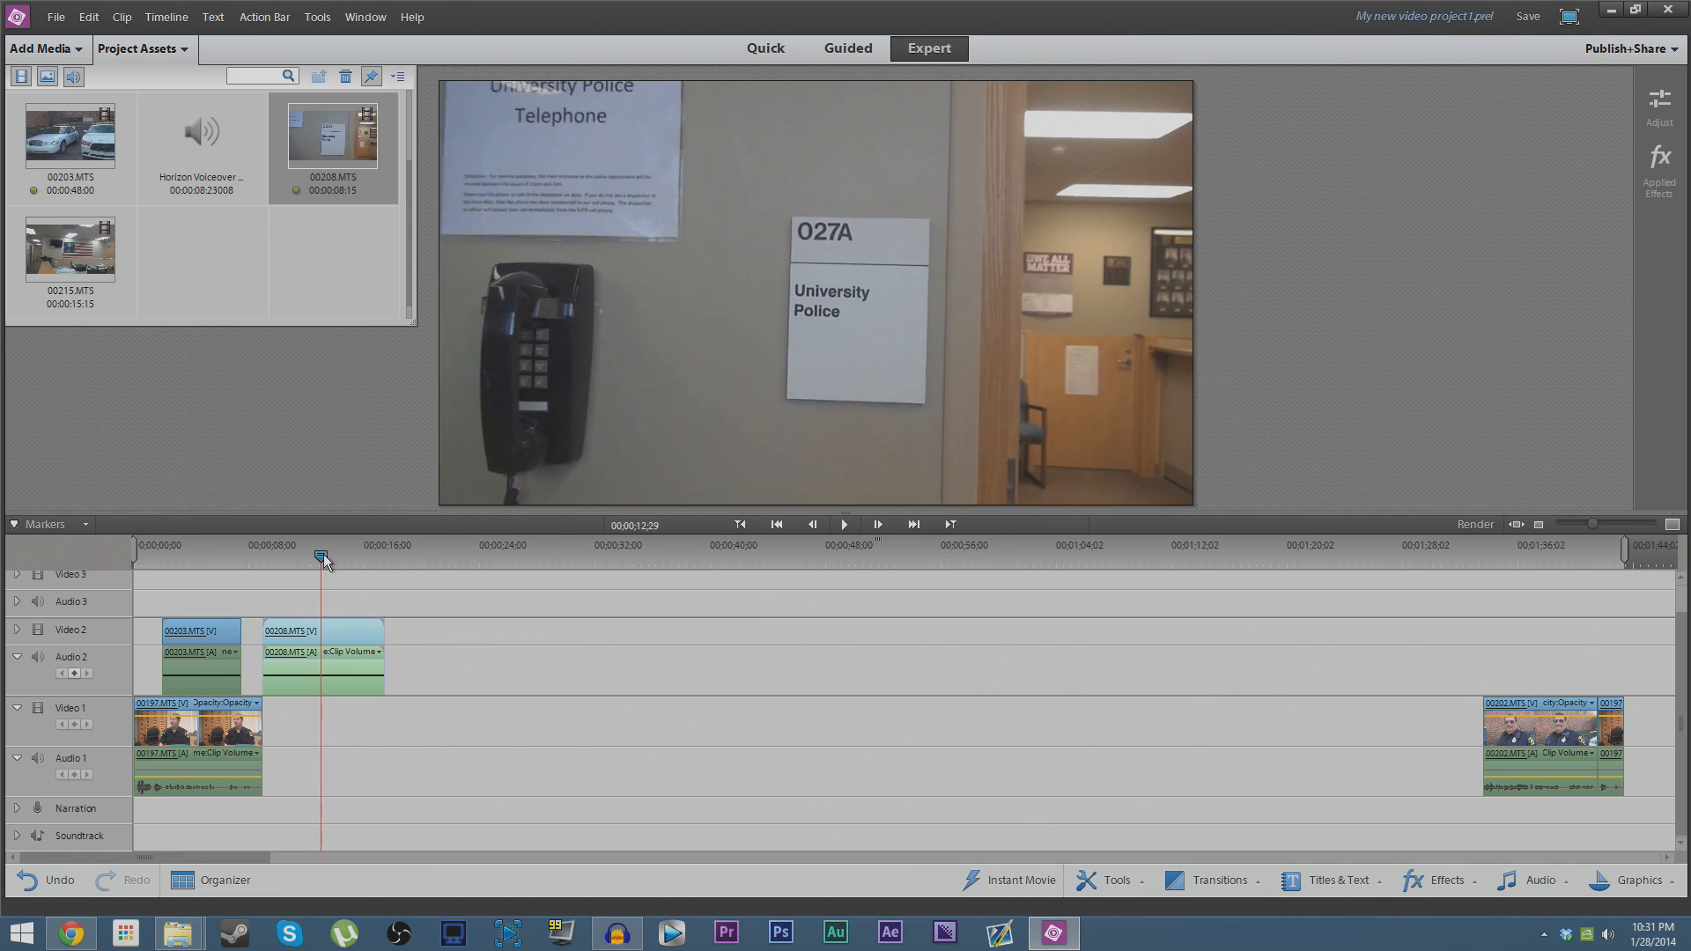
{"action": "left_click", "coordinate": [333, 711]}
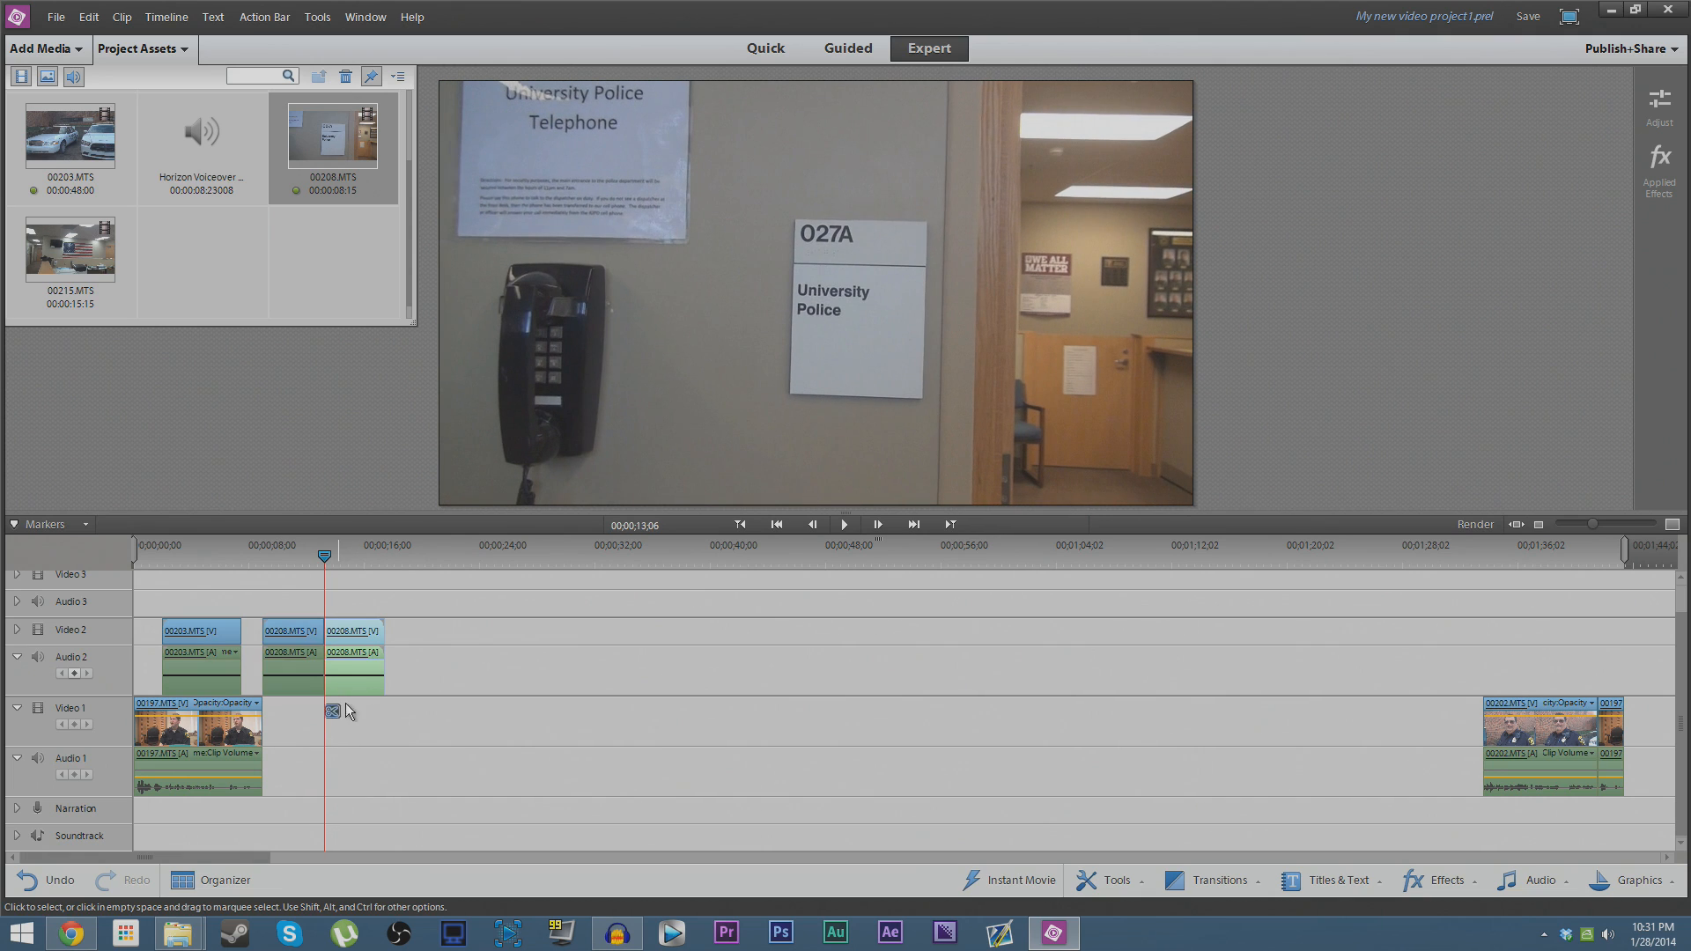
{"action": "key", "text": "Delete"}
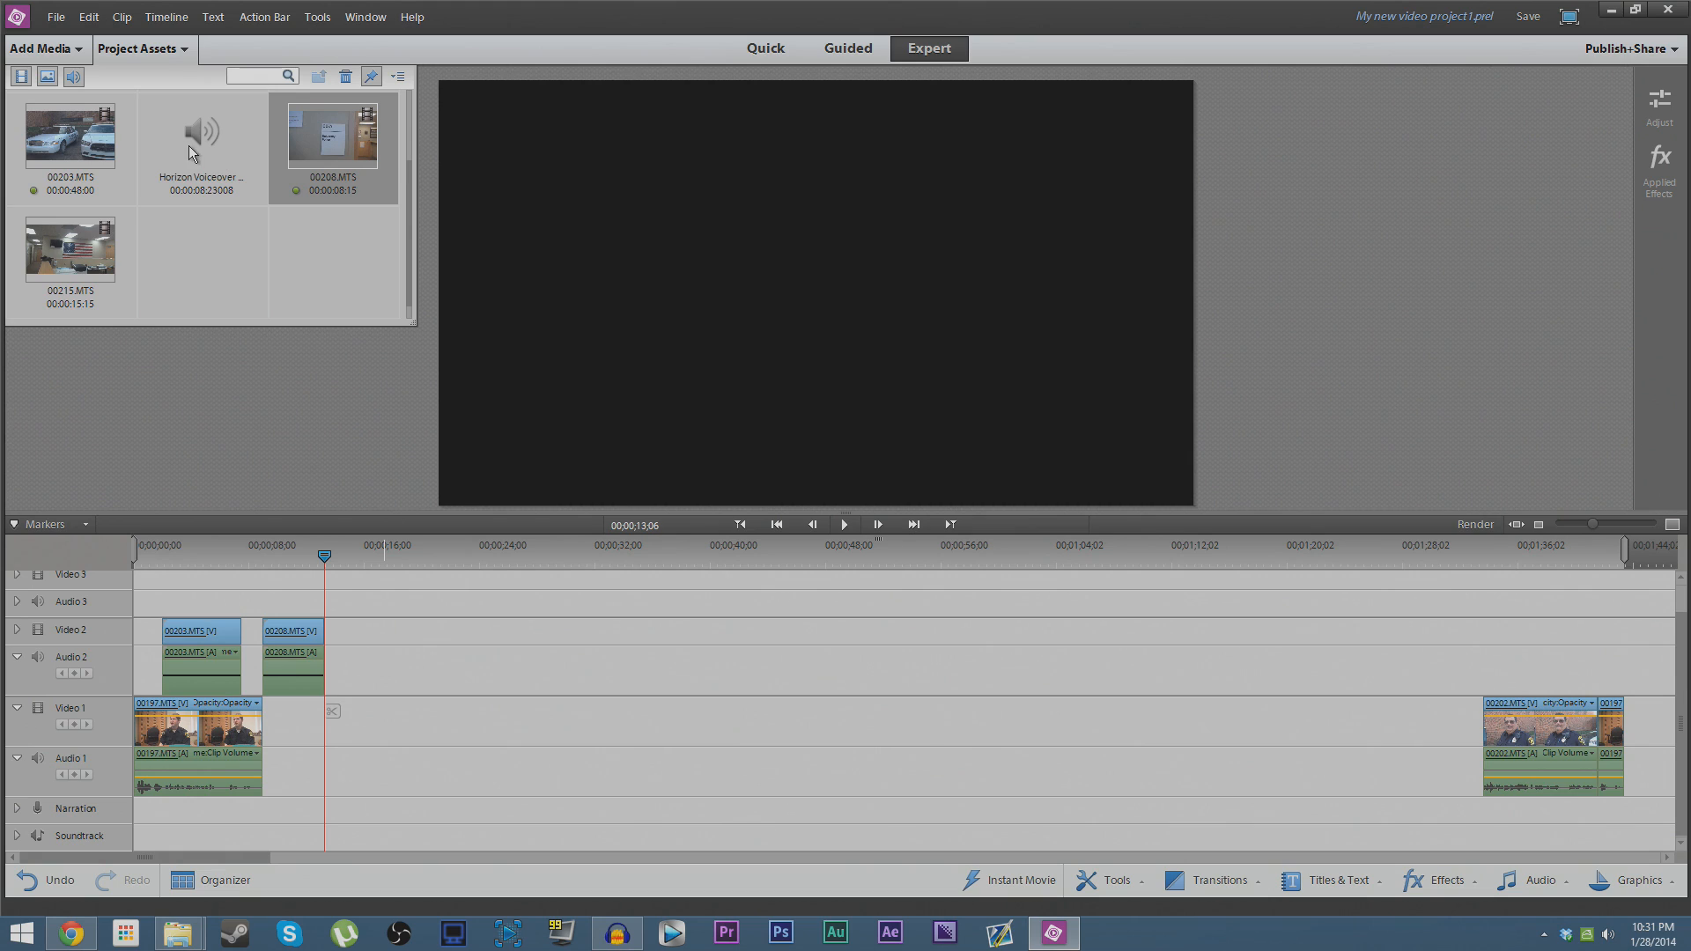
Place Horizon Voiceover 1.wav on the Narration track from the end of the first 00197.MTS clip and expand that track.
{"action": "left_click_drag", "start_coordinate": [199, 143], "coordinate": [274, 809]}
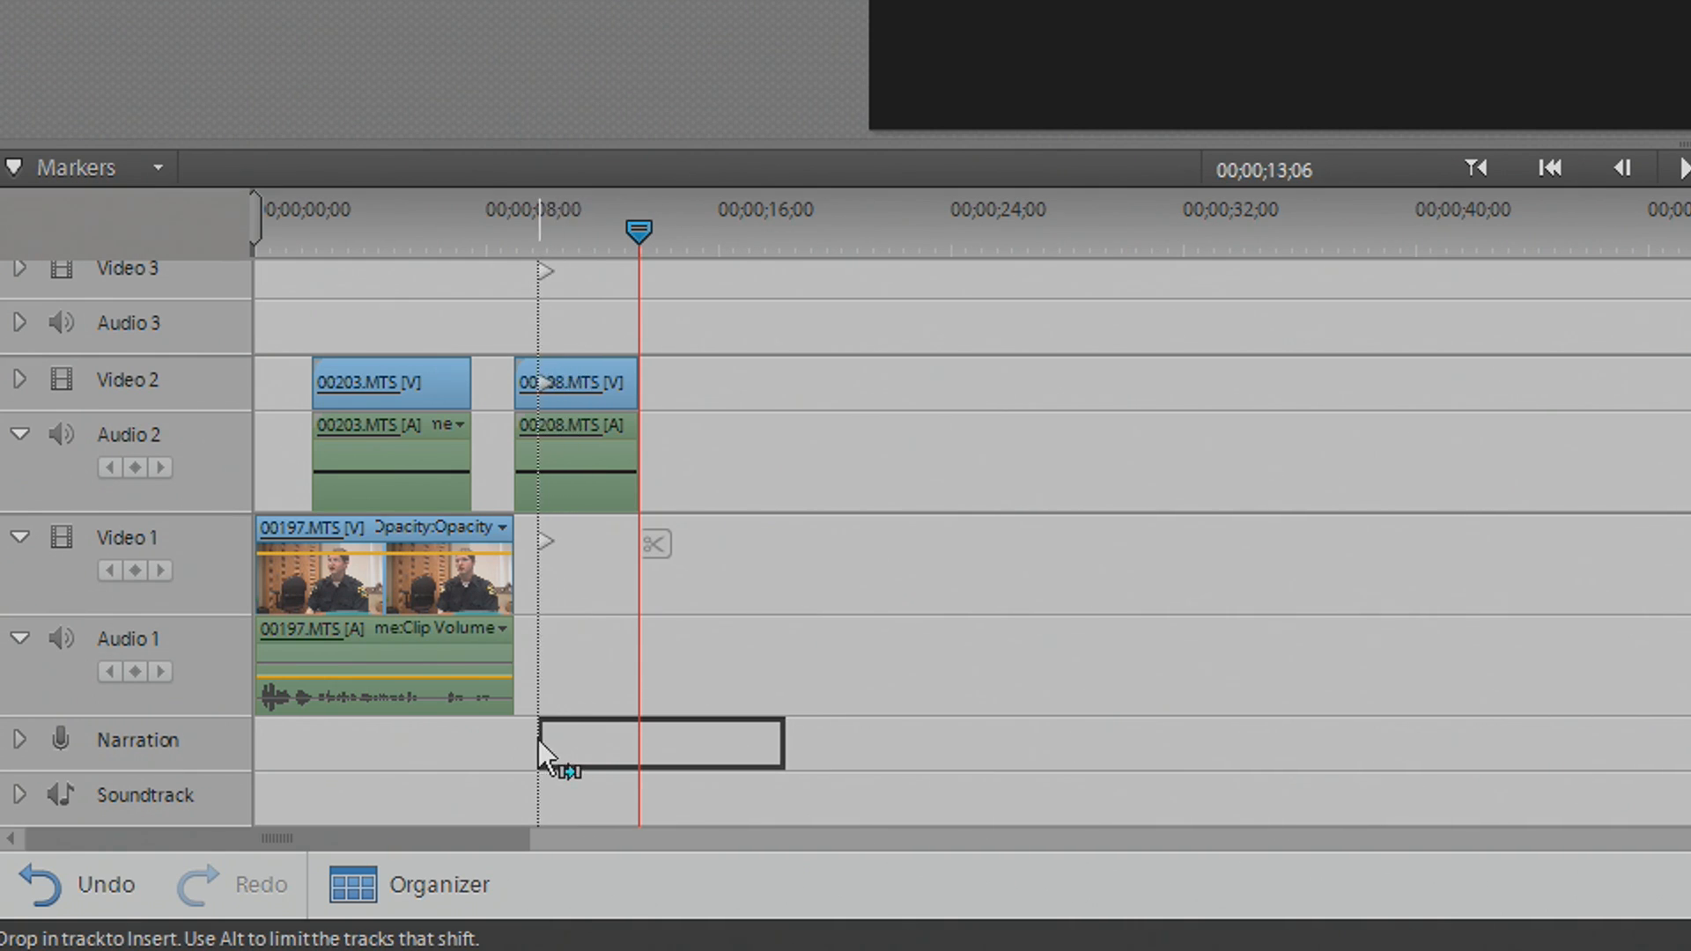
{"action": "left_click_drag", "start_coordinate": [538, 740], "coordinate": [530, 744]}
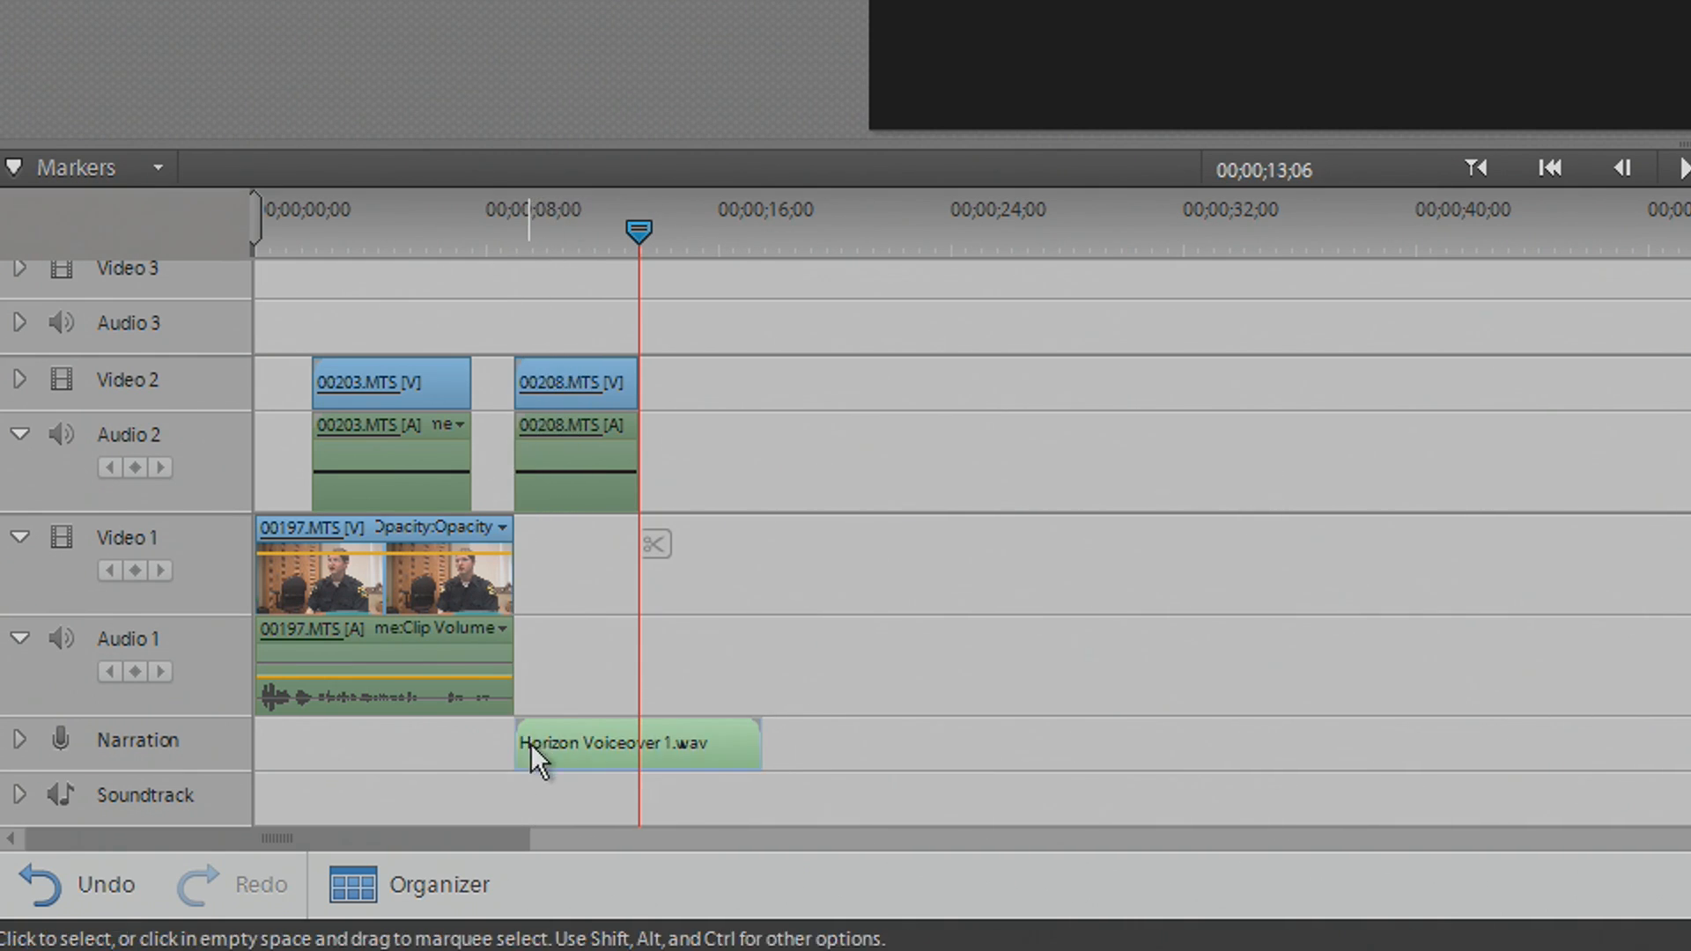
{"action": "left_click", "coordinate": [17, 740]}
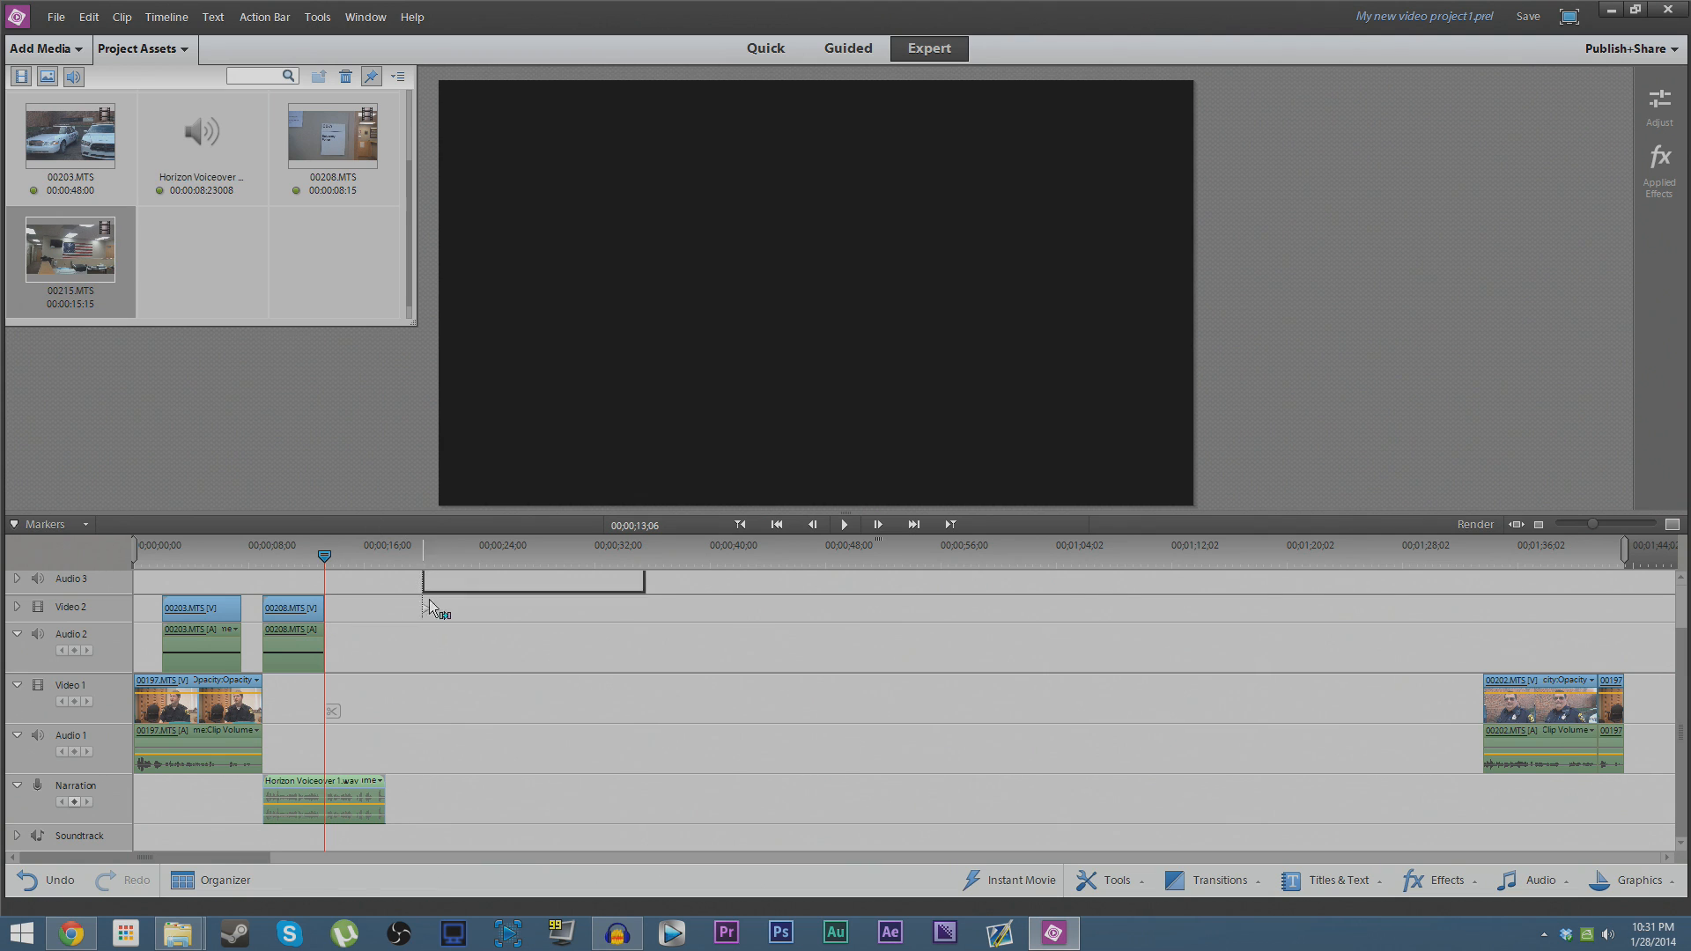
Place 00215.MTS on Video 2 directly after the 00208.MTS clip.
{"action": "left_click_drag", "start_coordinate": [429, 599], "coordinate": [545, 637]}
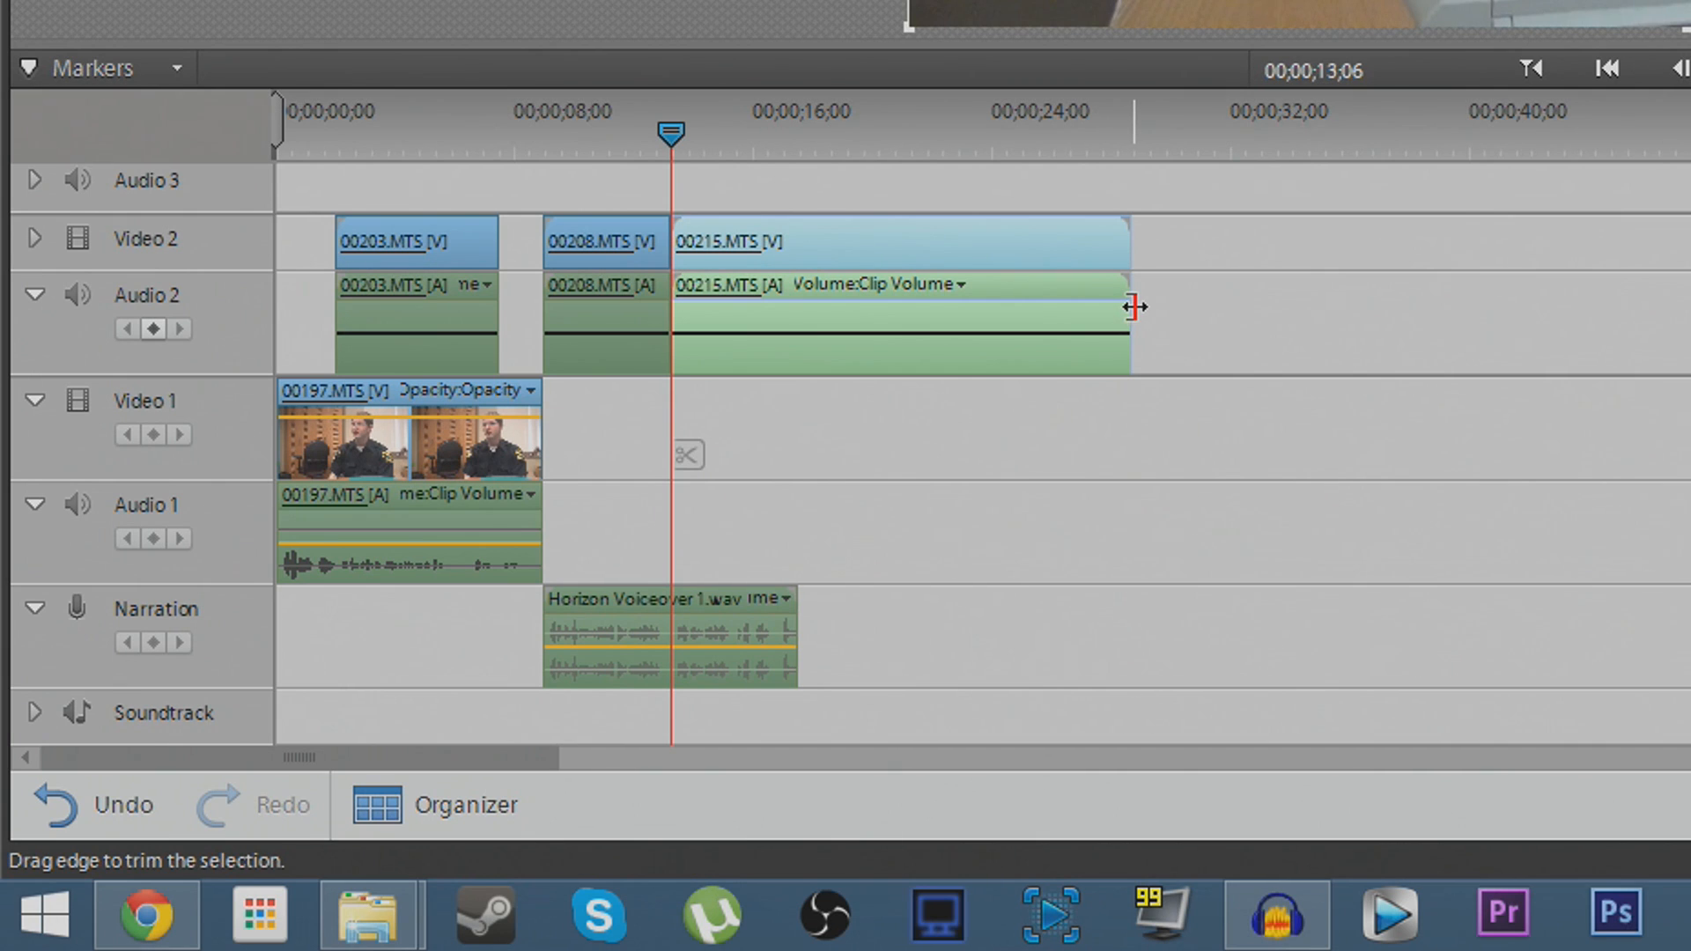
Trim the end of the 00215.MTS clip on Video 2 to match the end of Horizon Voiceover 1.wav and scrub through it.
{"action": "left_click_drag", "start_coordinate": [1132, 310], "coordinate": [799, 326]}
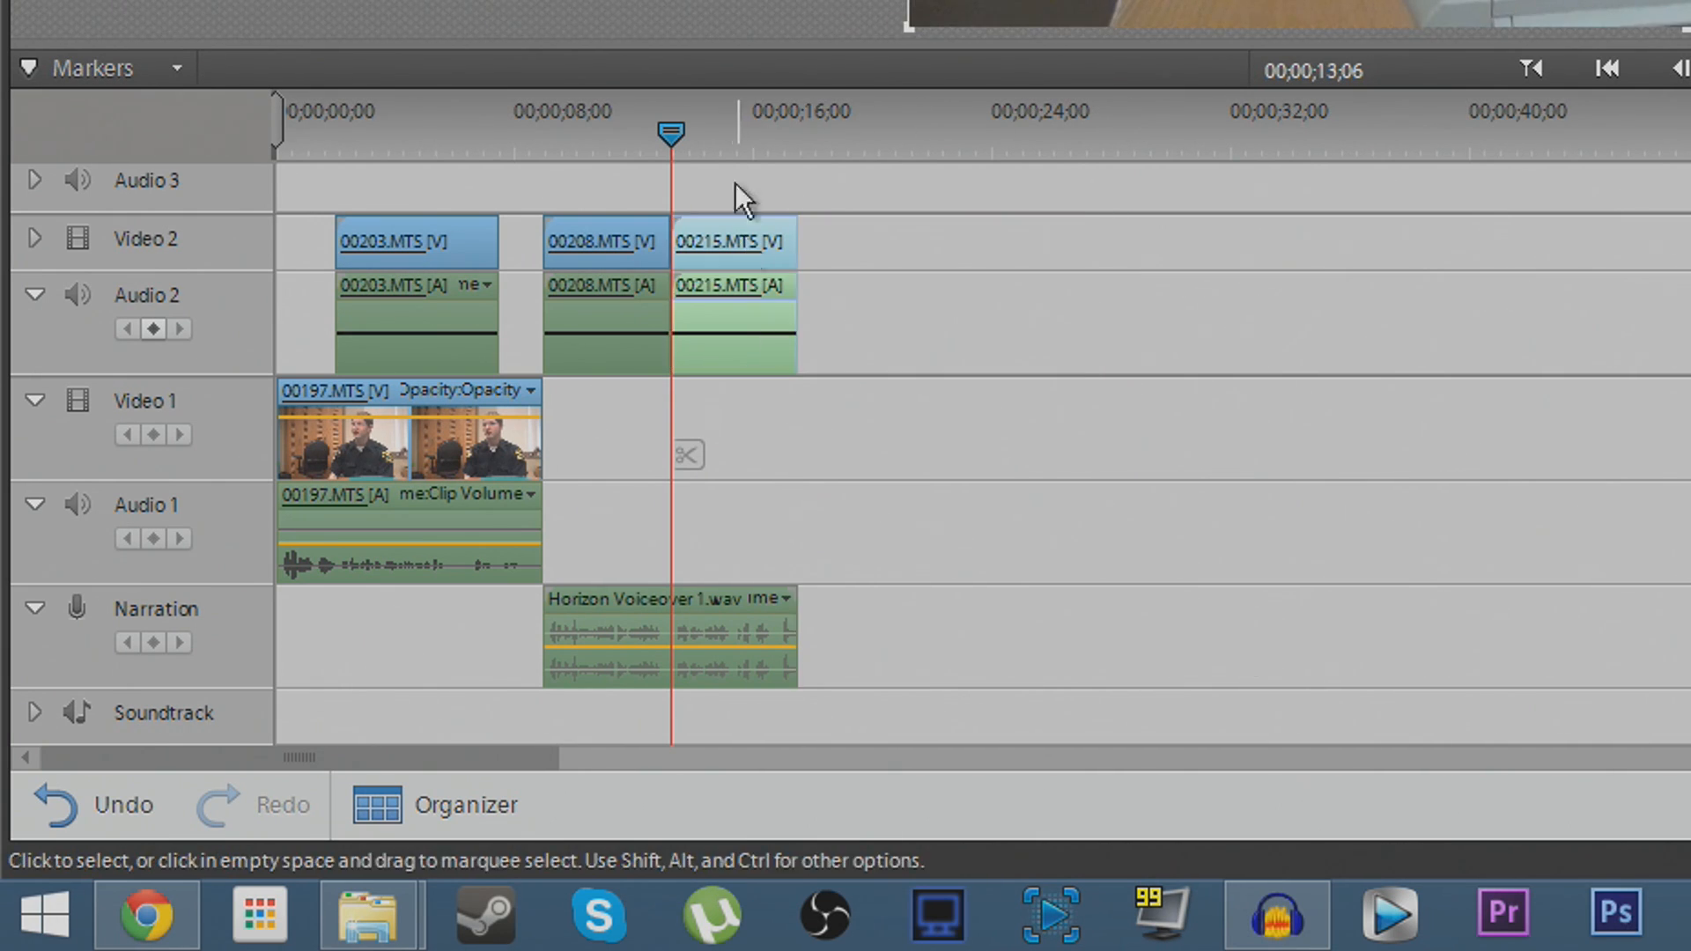
{"action": "left_click_drag", "start_coordinate": [560, 104], "coordinate": [692, 116]}
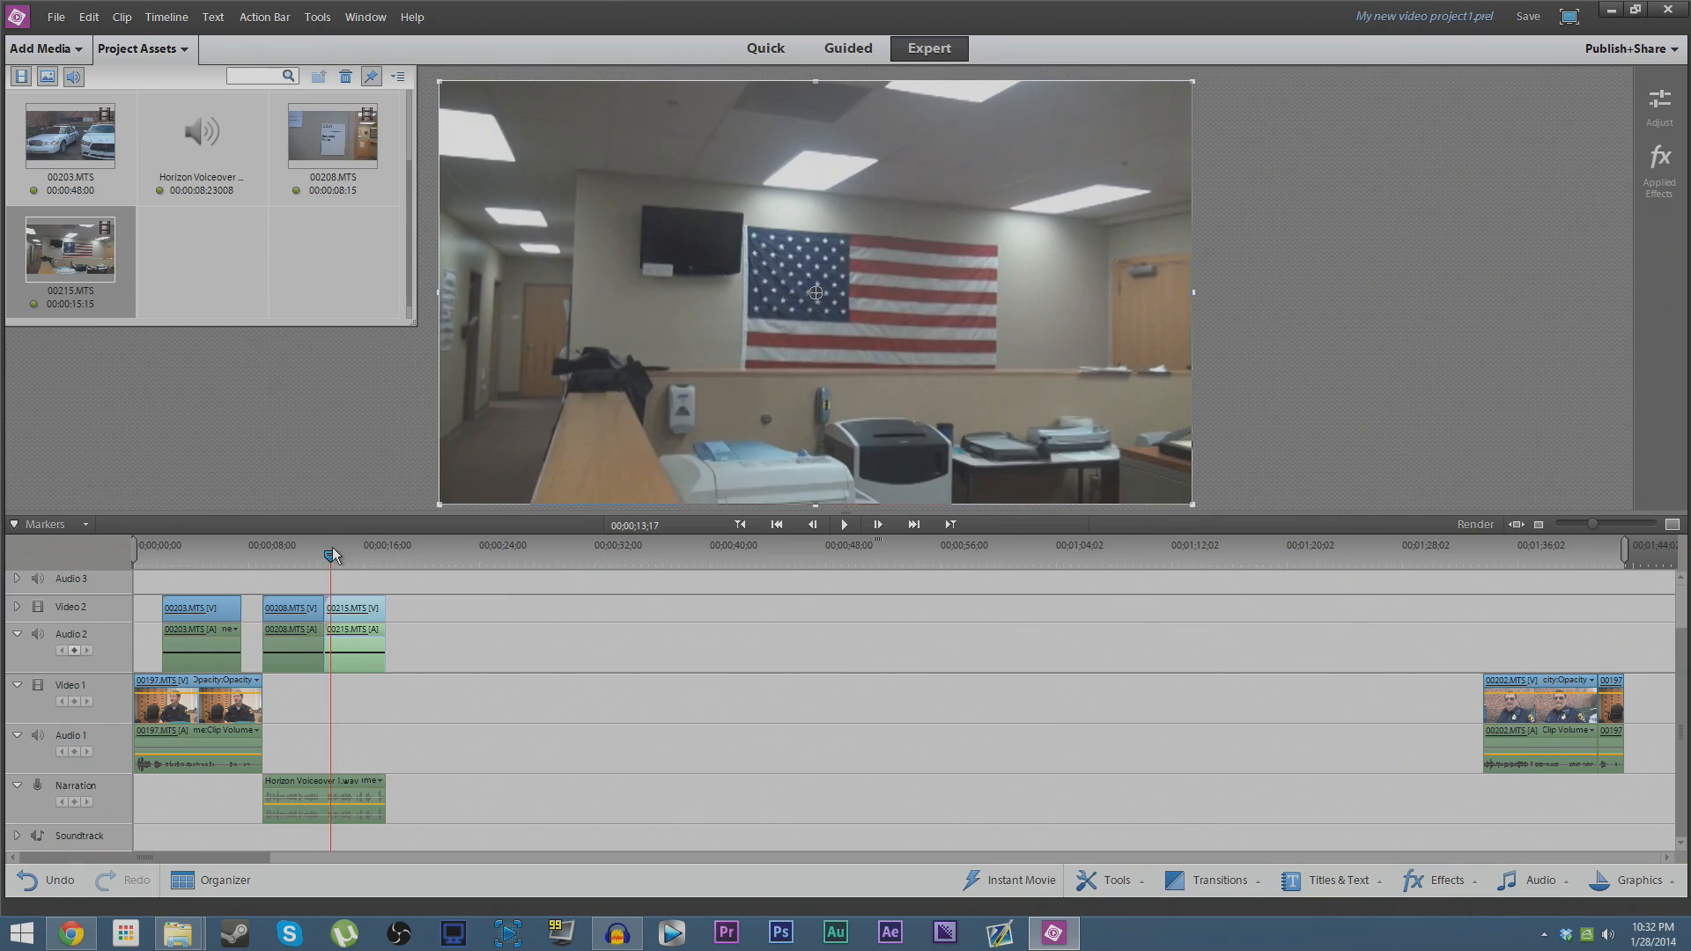
{"action": "left_click_drag", "start_coordinate": [332, 553], "coordinate": [434, 625]}
Move the 00202.MTS clip and the last 00197.MTS clip back along Video 1 to start where the voiceover and 00215.MTS end.
{"action": "left_click", "coordinate": [543, 706]}
{"action": "left_click", "coordinate": [637, 654]}
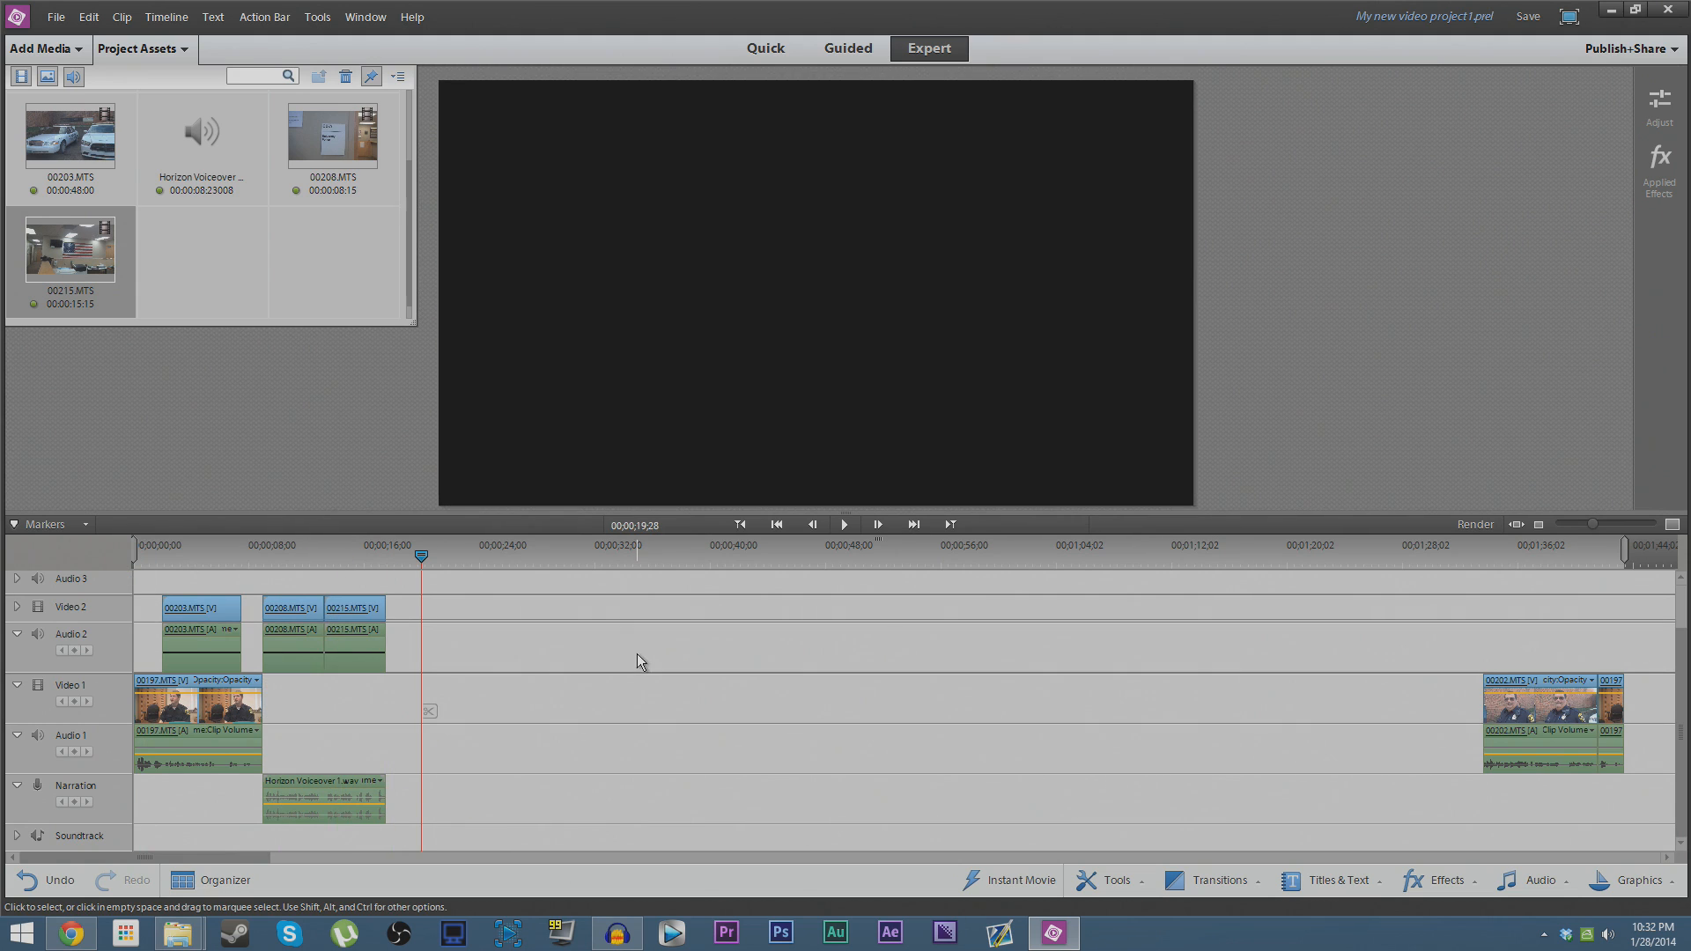
{"action": "left_click_drag", "start_coordinate": [1519, 705], "coordinate": [419, 686]}
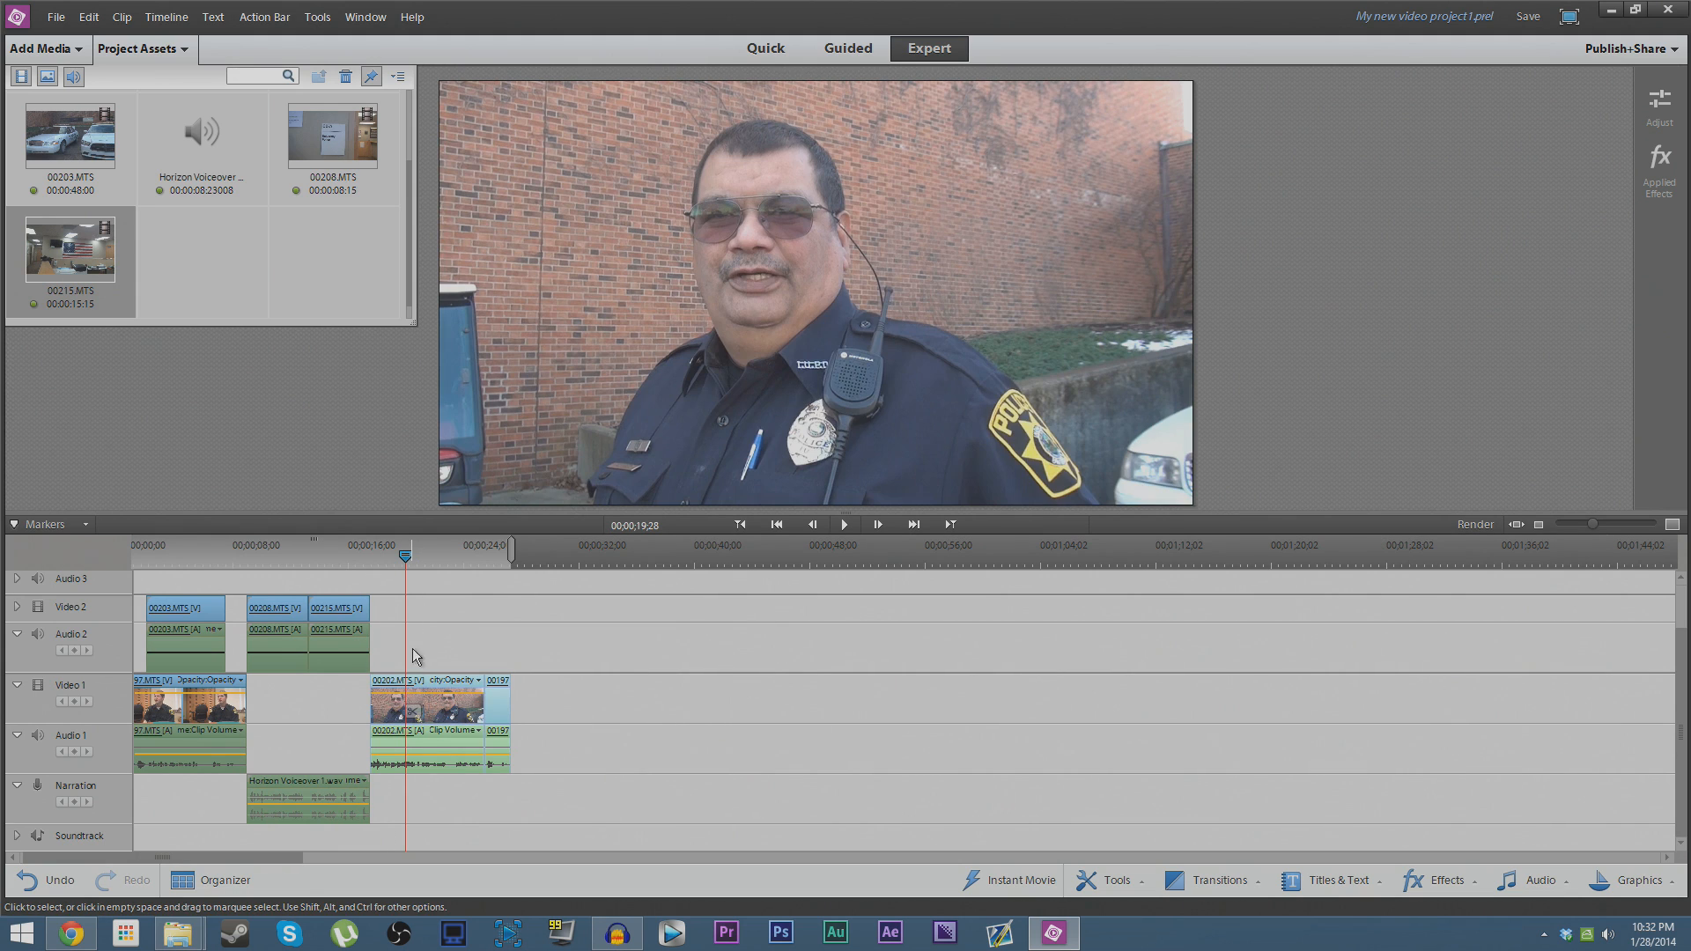
Play the sequence from its beginning through the voiceover section into the 00202.MTS clip, and stop playback there.
{"action": "key", "text": "Home"}
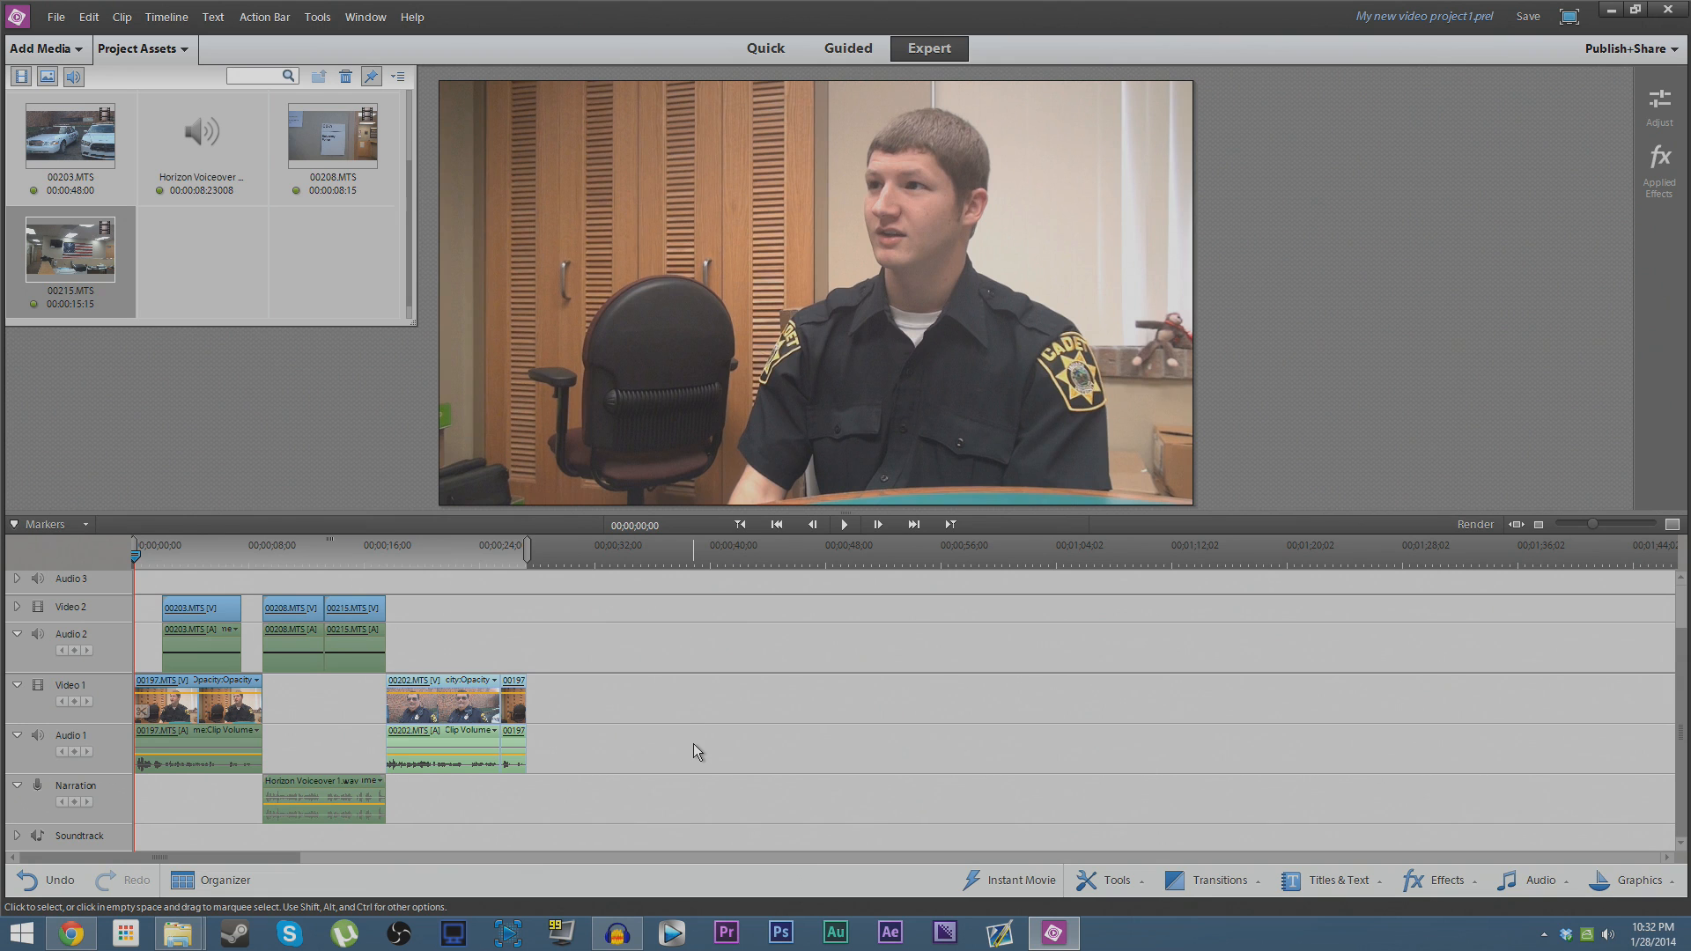
{"action": "key", "text": "space"}
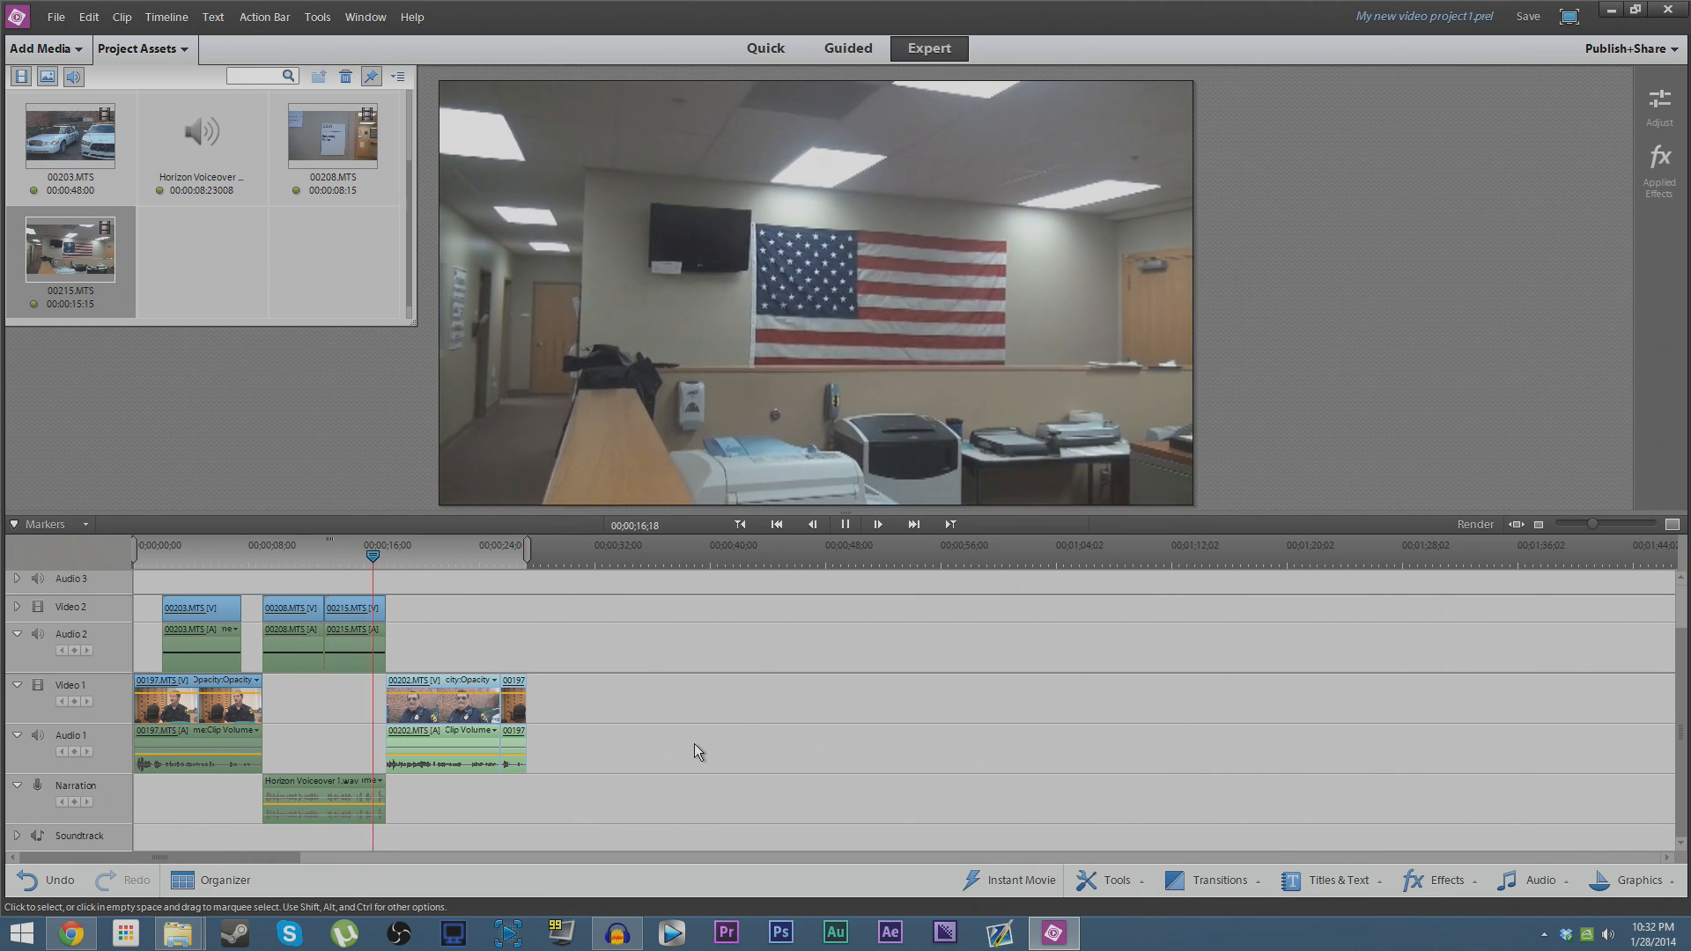
{"action": "key", "text": "space"}
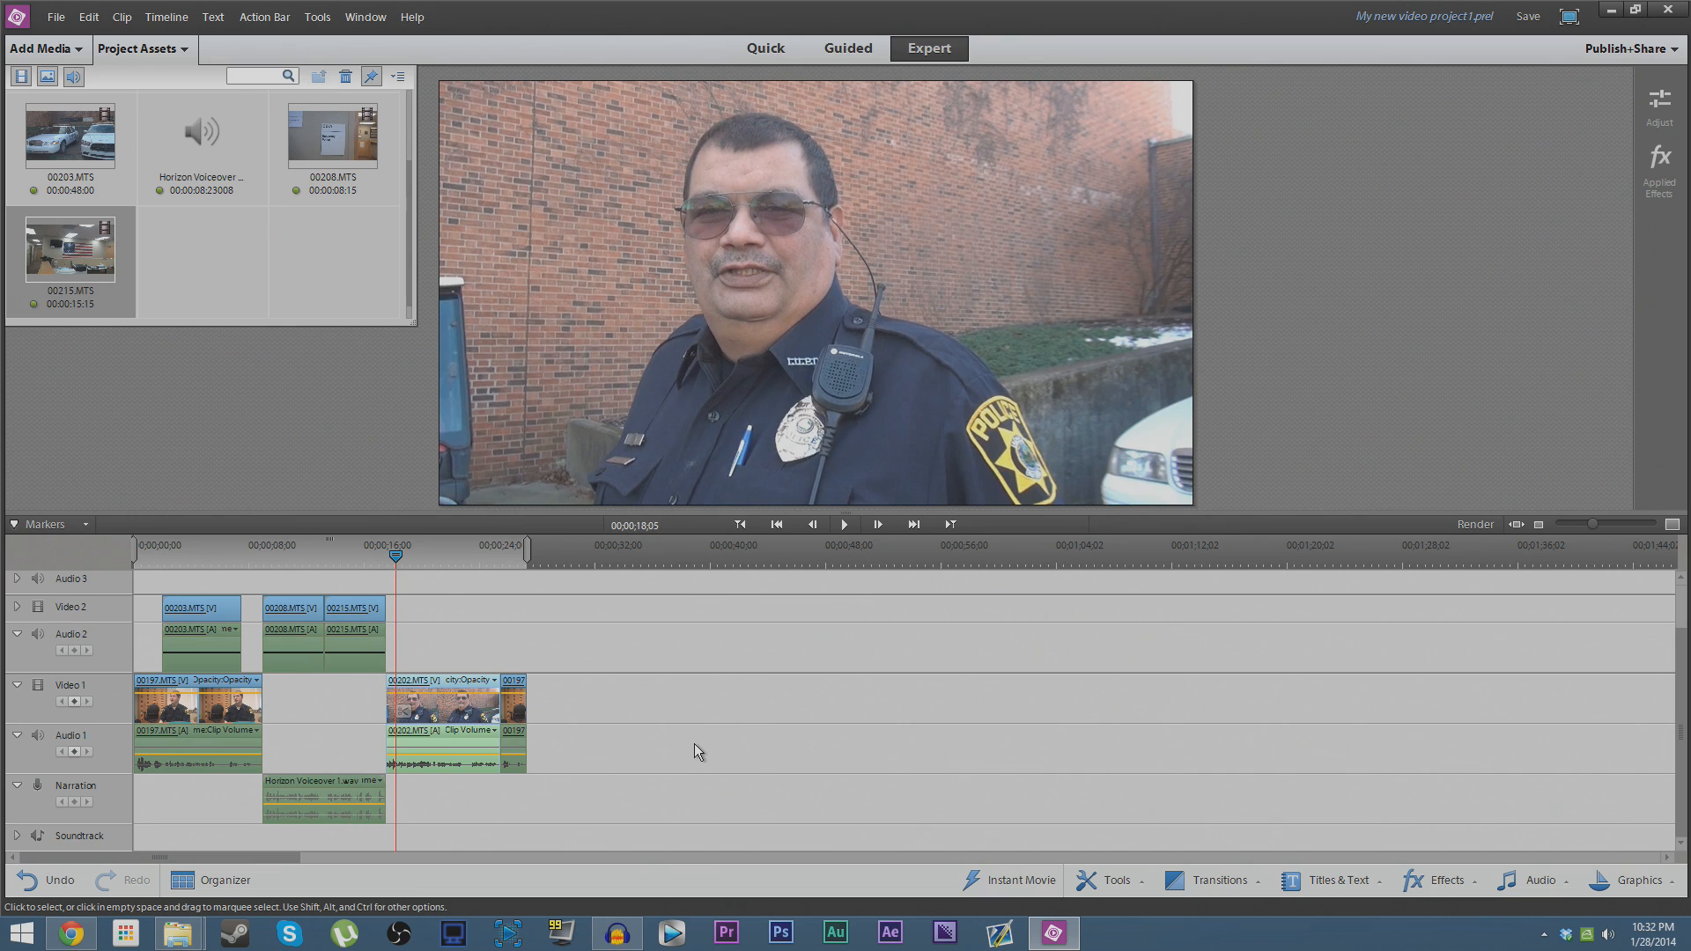